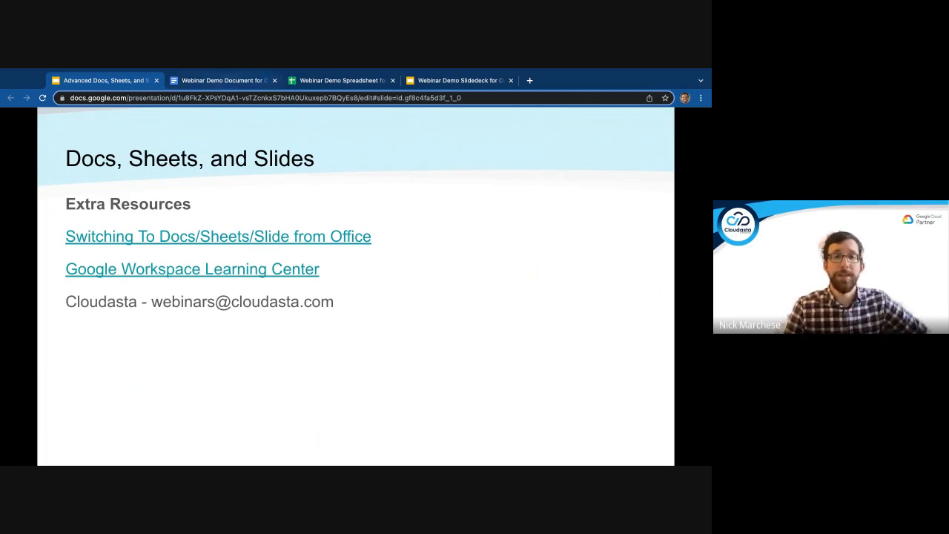
- In the webinar demo document, write the indented sentence "Start writing the story about tea and the life of me." below the table
key(ctrl+Tab)
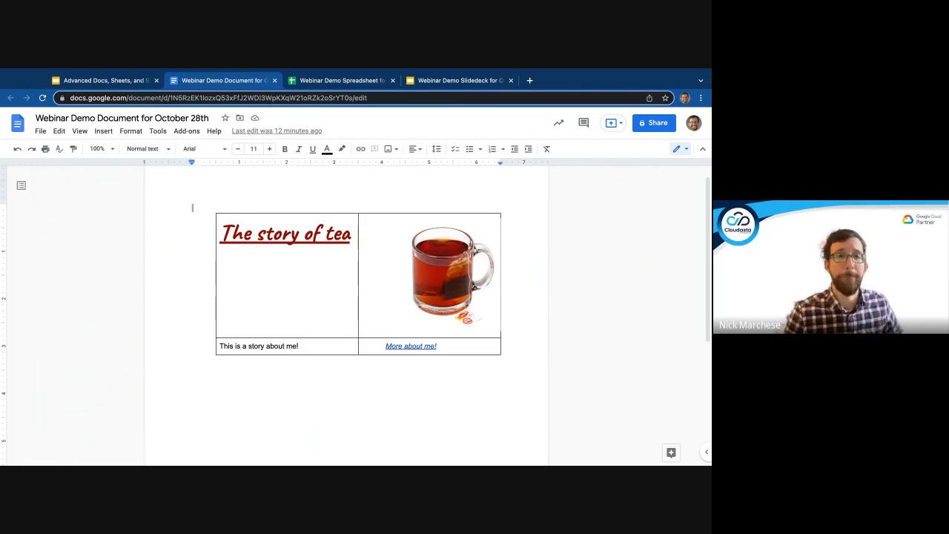
click(532, 430)
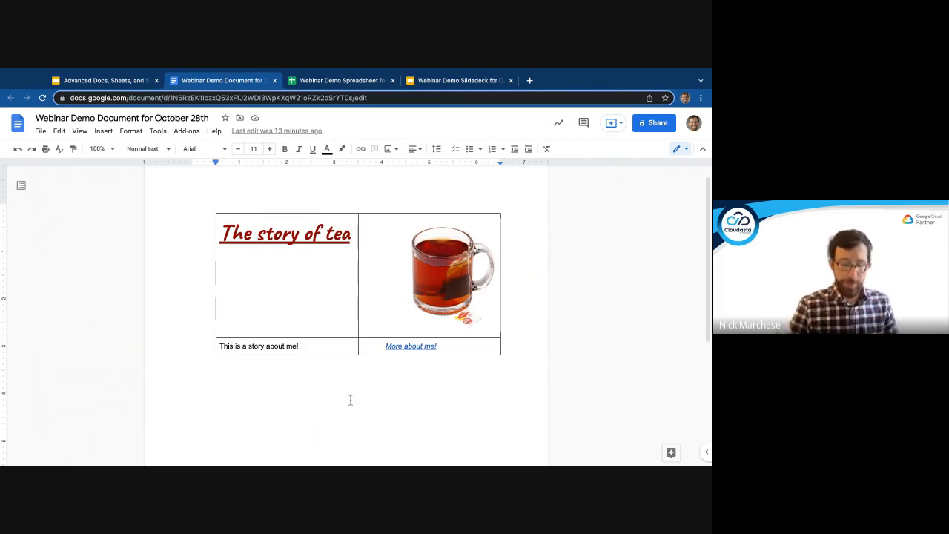
key(Tab)
text(Start wri)
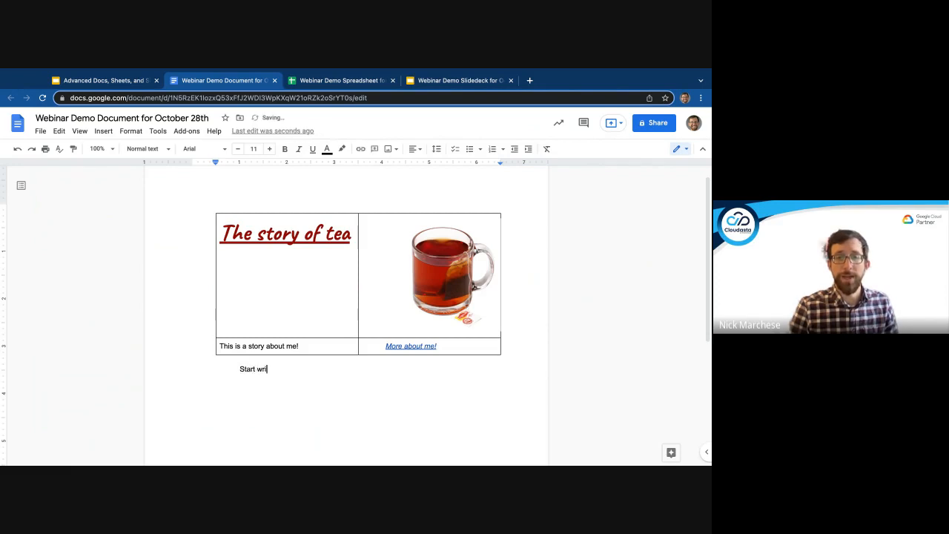
text(ting the story abo)
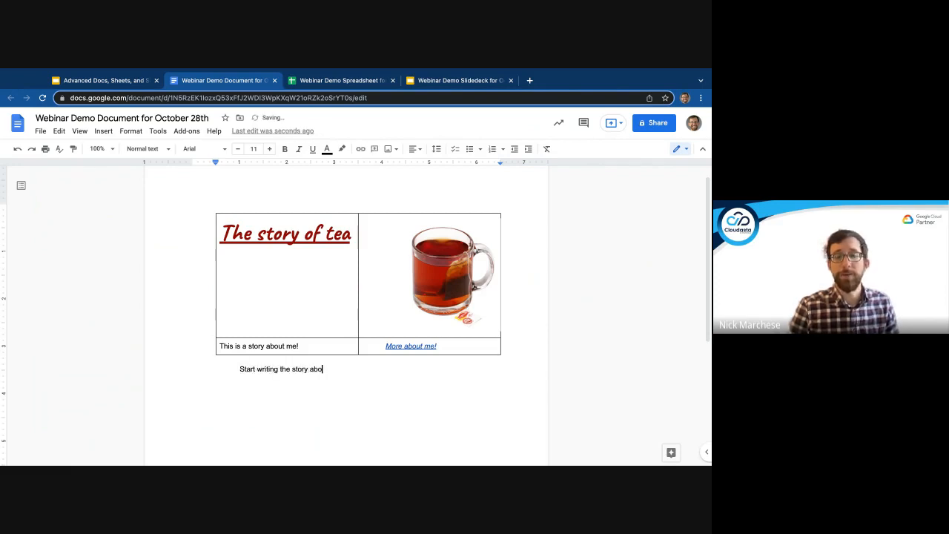
text(ut tea and the life )
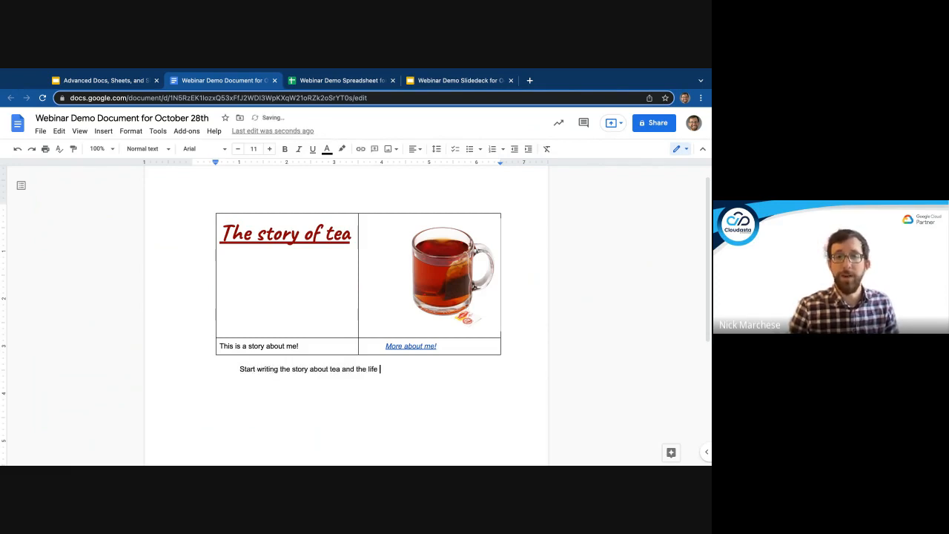
text(of me. )
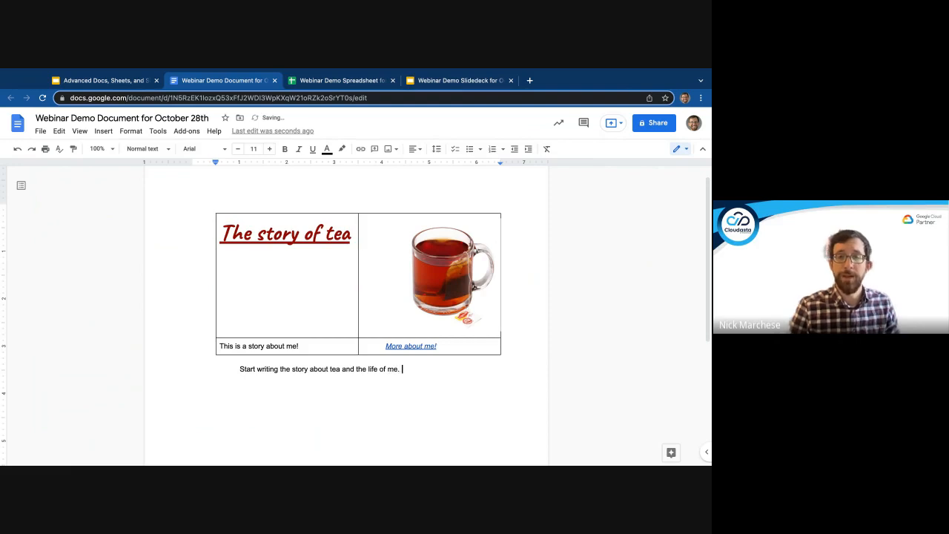
- Continue the paragraph with the sentence "This is an incredible story with a twist at the end."
text(This is an i)
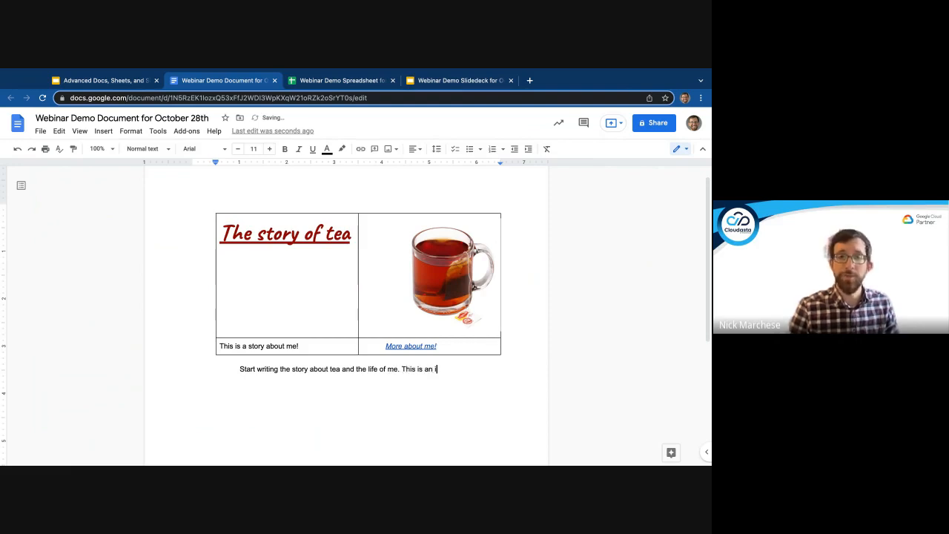
text(ncredible story with)
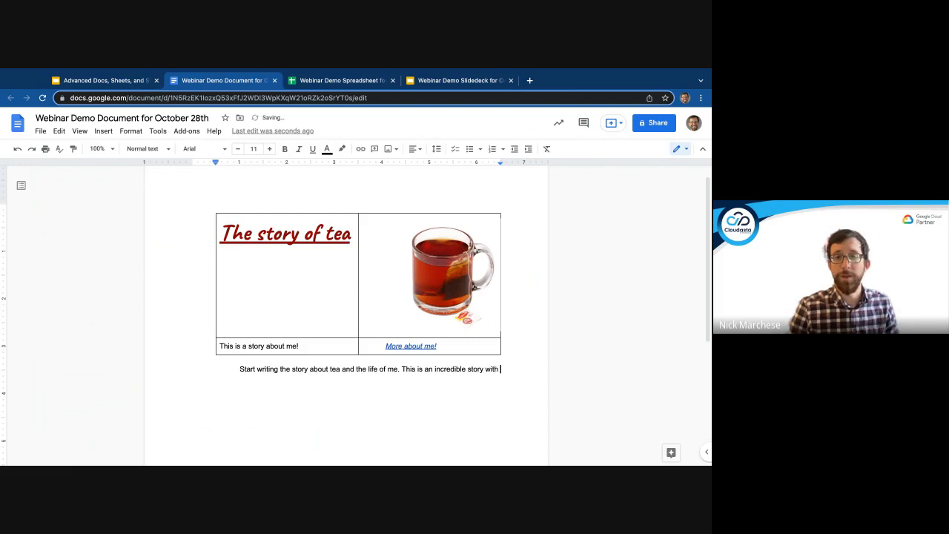
text( a twist at )
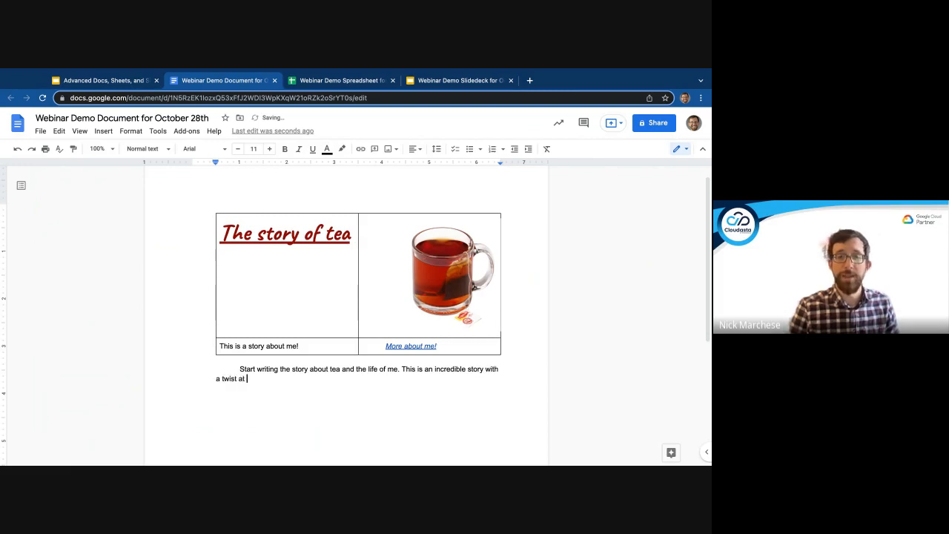
text(the end.)
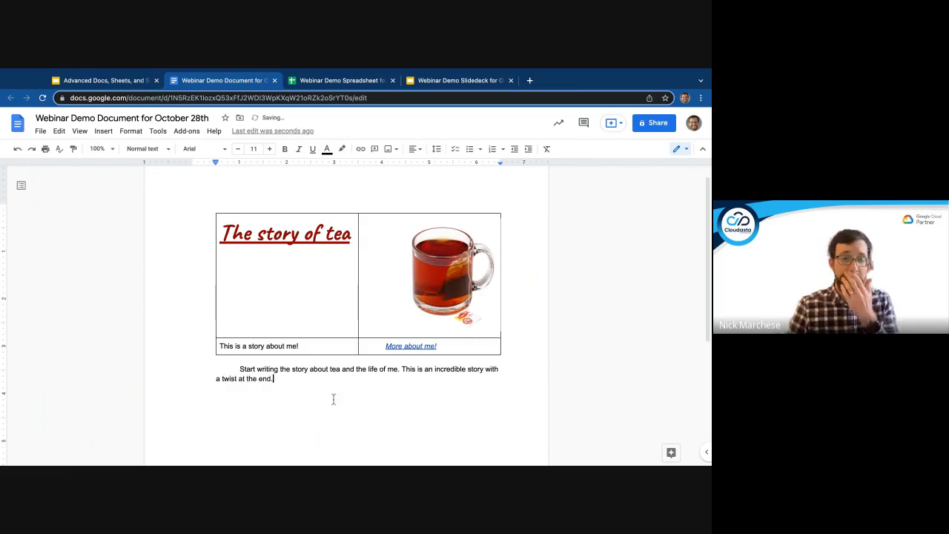
- Copy the paragraph's text and paste it four times after itself, with a space between the copies
triple_click(265, 438)
key(ctrl+c)
click(251, 431)
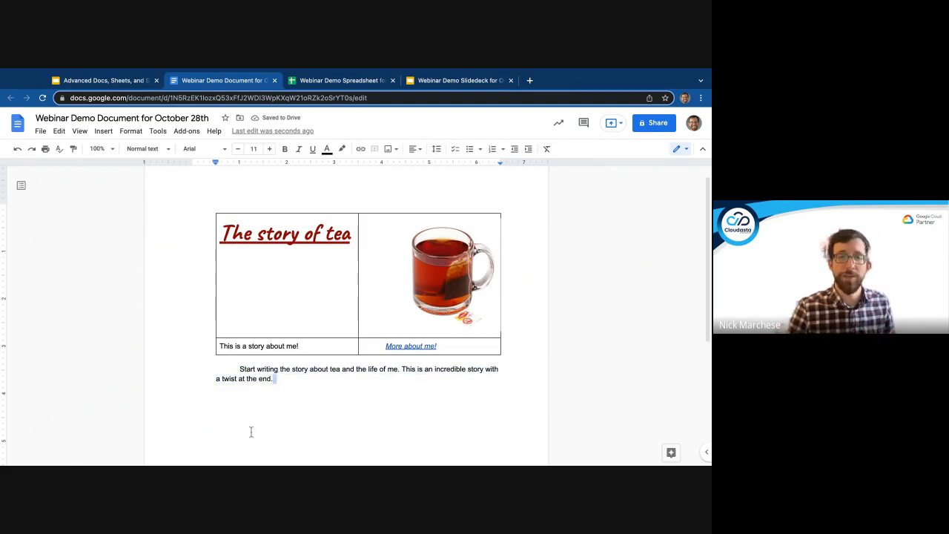
key(ctrl+v)
key(ctrl+v)
key(ctrl+v)
key(ctrl+v)
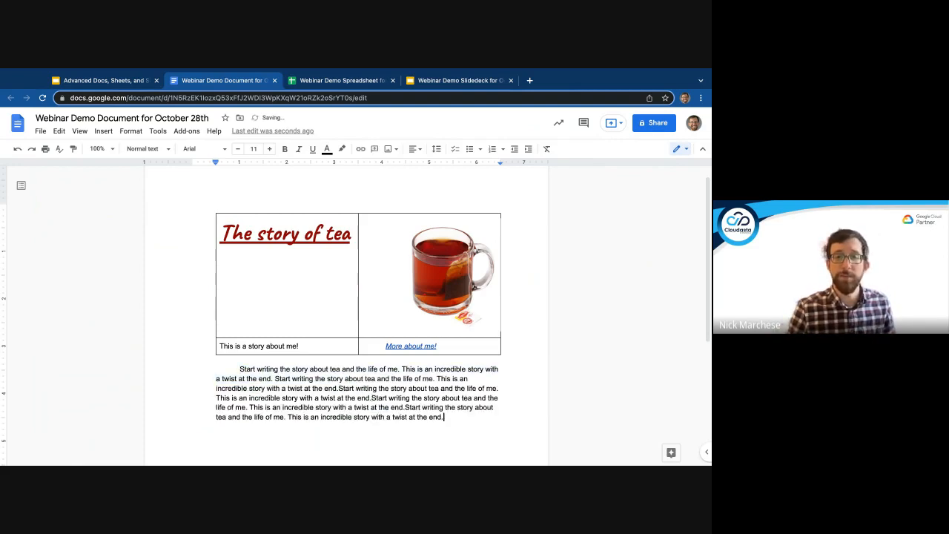
click(333, 449)
click(379, 461)
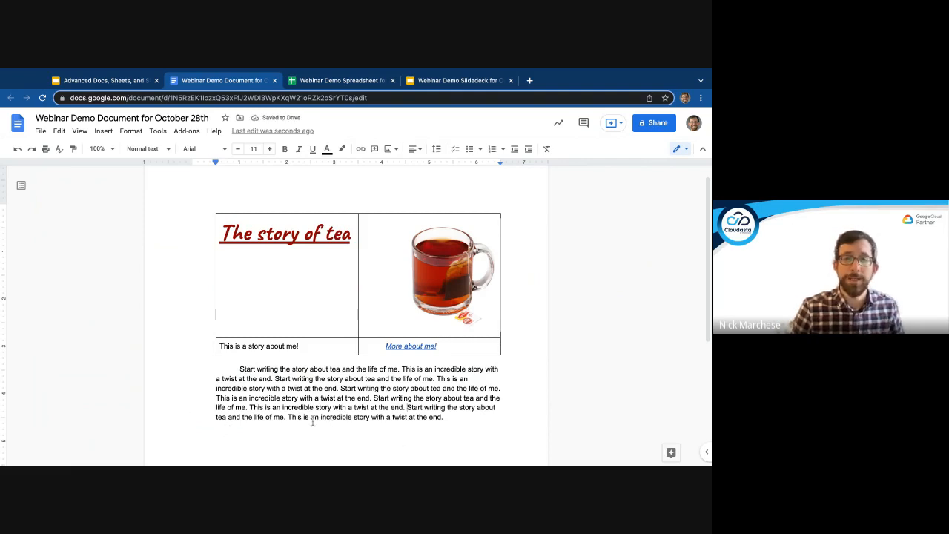
- Make the first "tea and the life of me" in the paragraph bold and colour it dark orange
drag(330, 369, 398, 370)
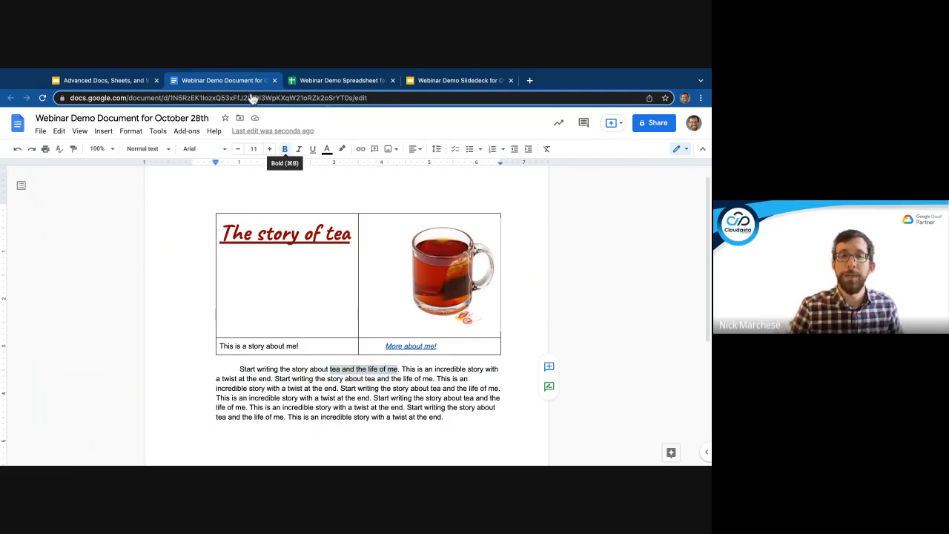
key(super+b)
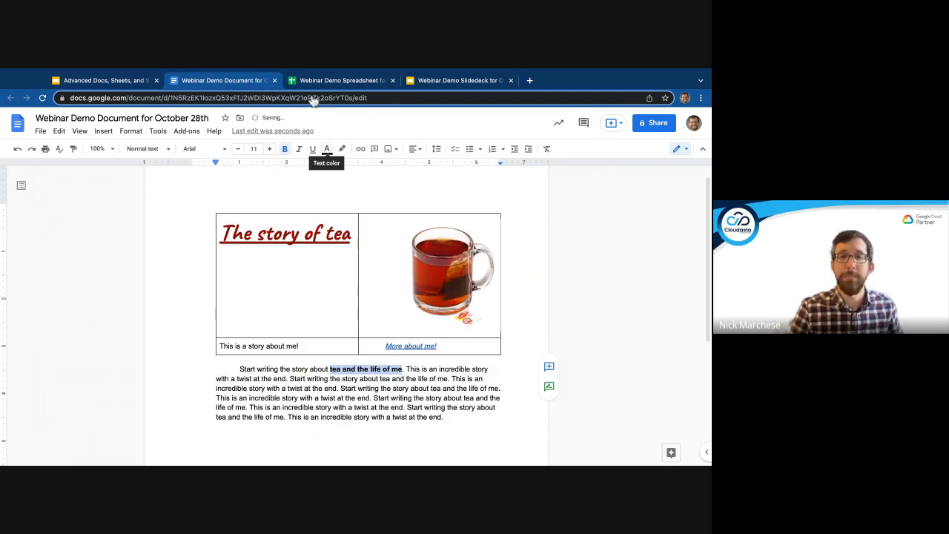
click(327, 148)
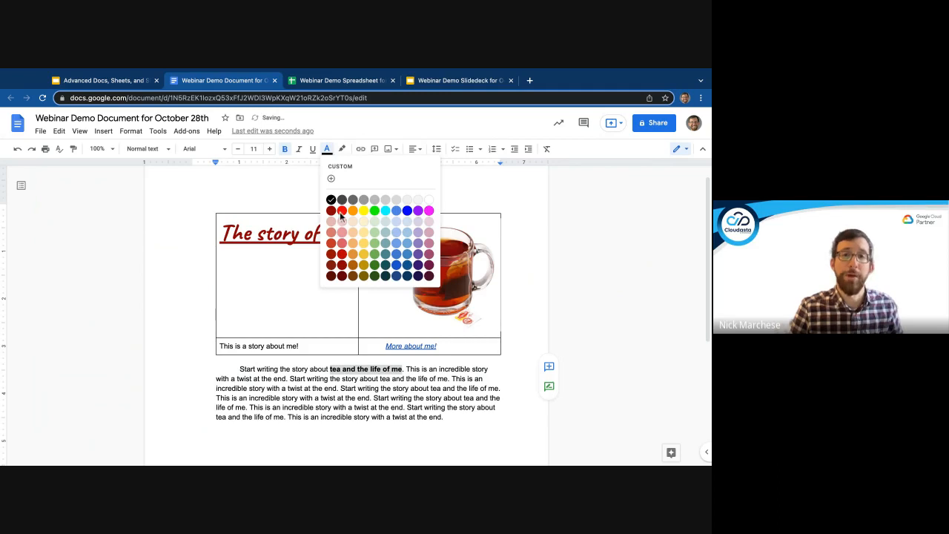
click(352, 267)
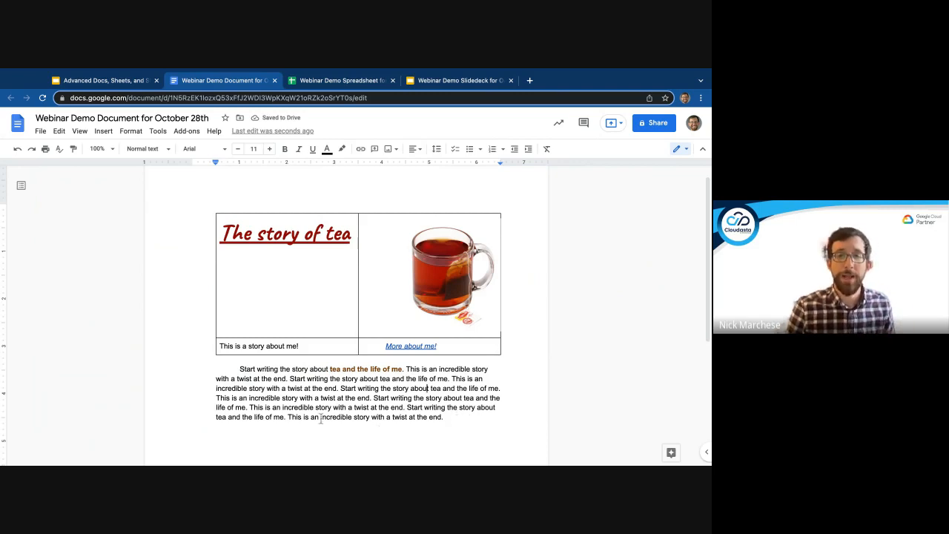
- Set the document zoom to 125% and bring the whole paragraph below the table into view
click(99, 149)
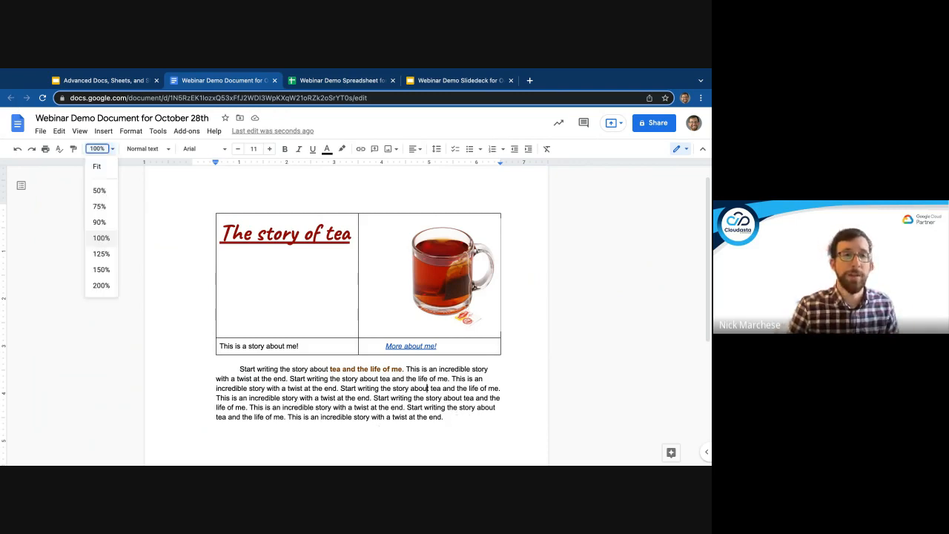
click(100, 253)
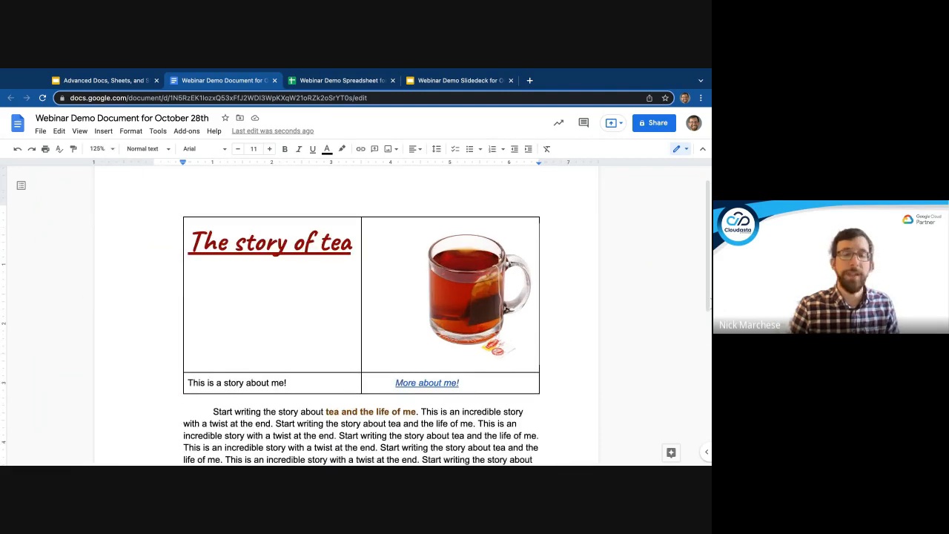
scroll(606, 329, down, 2)
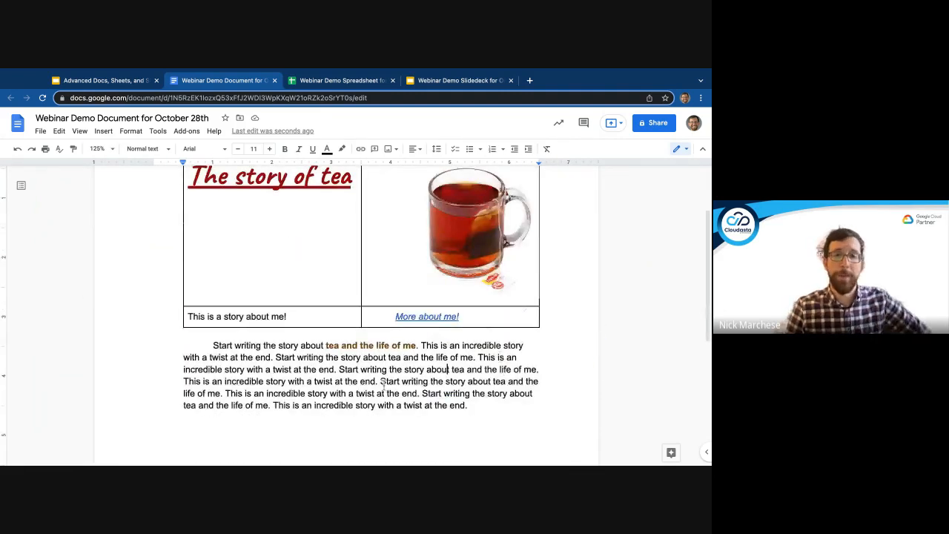
- Set the font of the first "tea and the life of me" in the paragraph to Comfortaa
drag(327, 345, 411, 345)
click(146, 148)
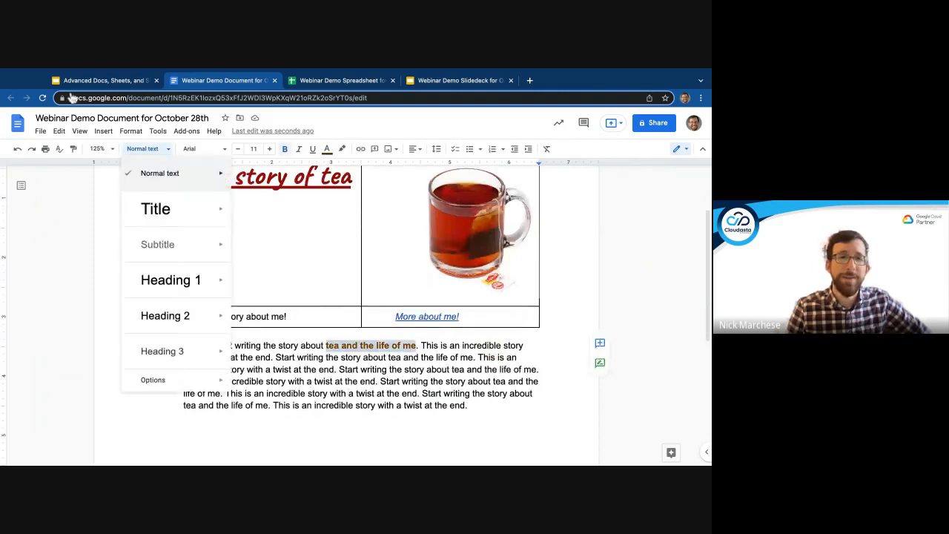
click(199, 148)
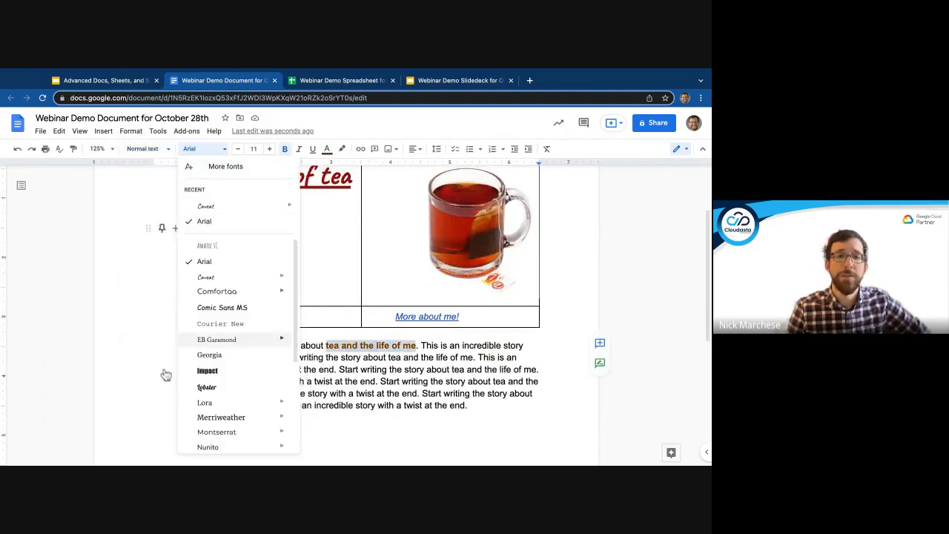
click(215, 278)
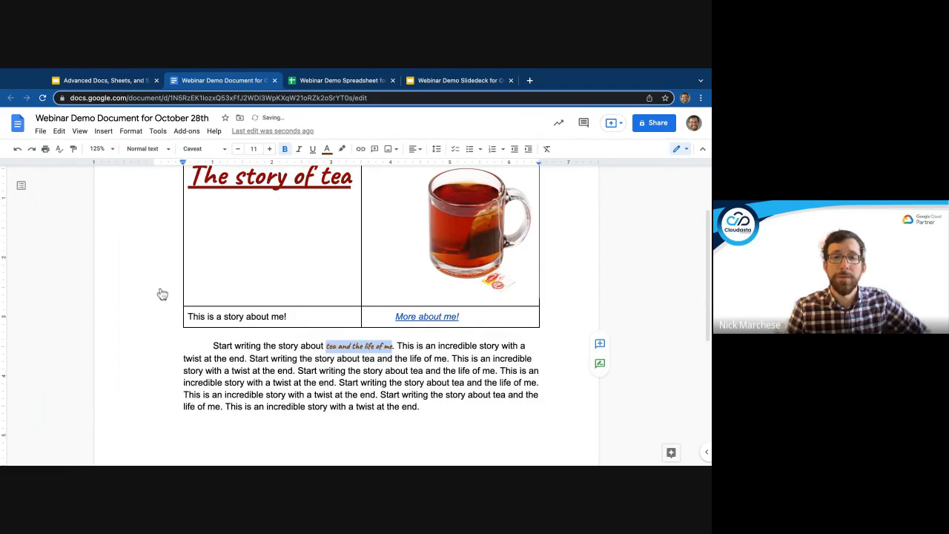
click(199, 149)
click(202, 290)
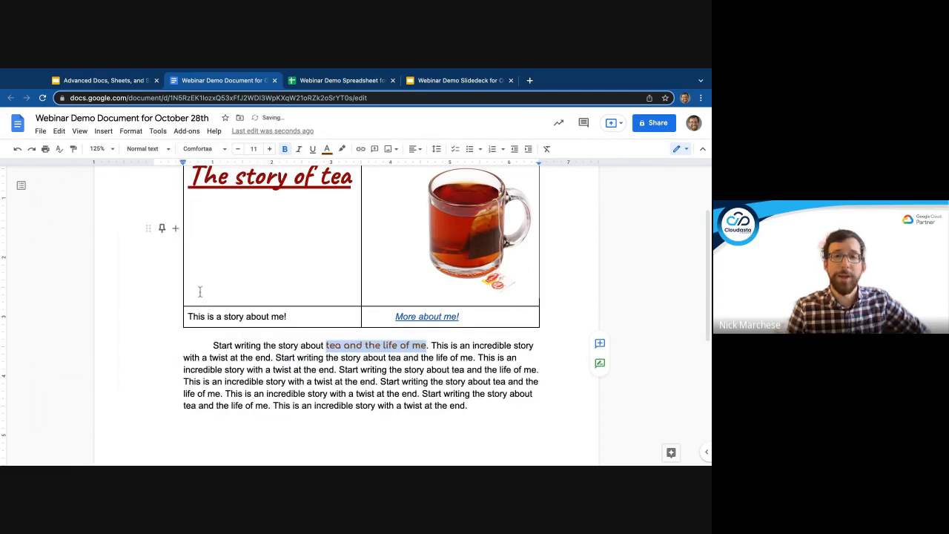
click(319, 382)
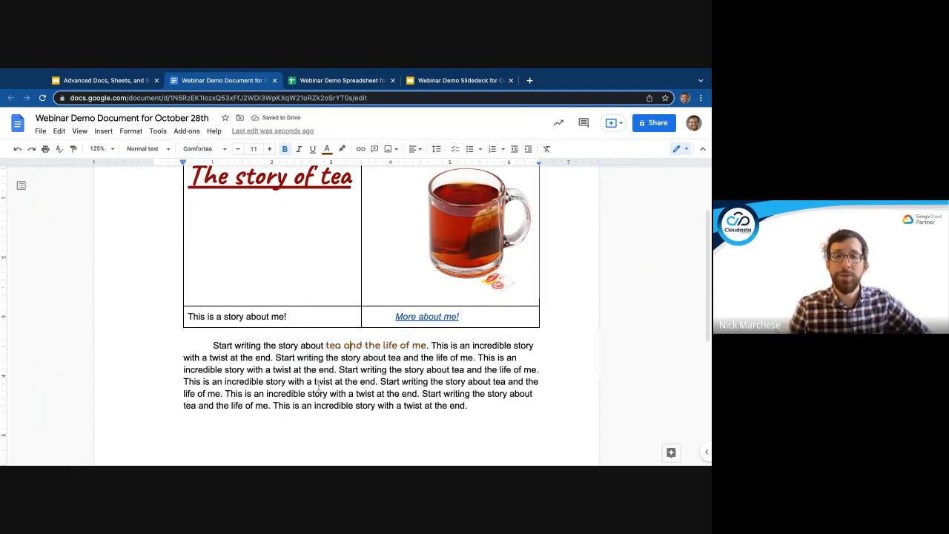
drag(327, 346, 427, 345)
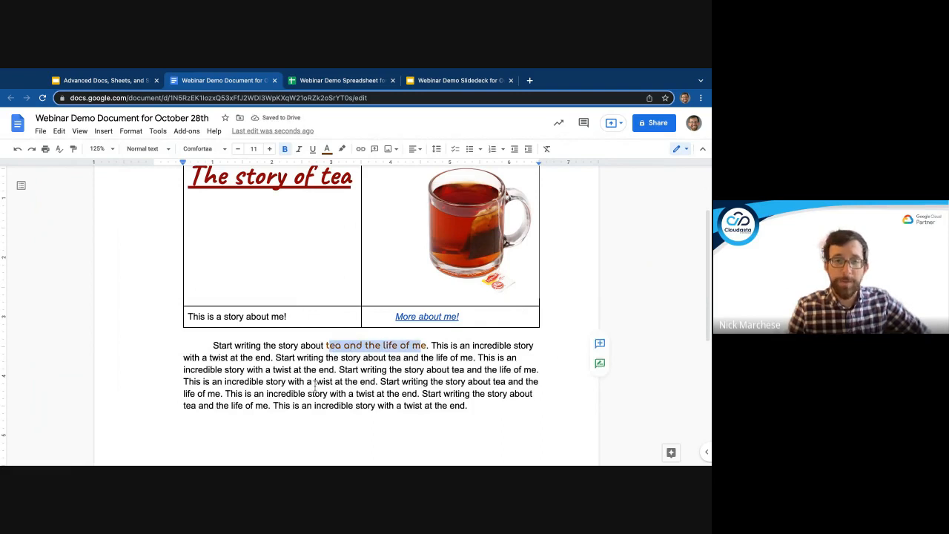
click(363, 434)
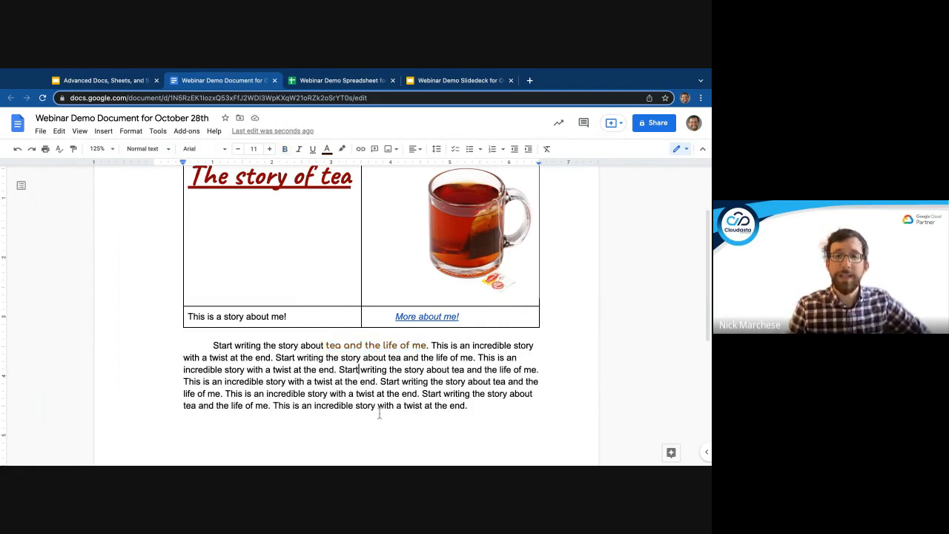
drag(388, 357, 473, 358)
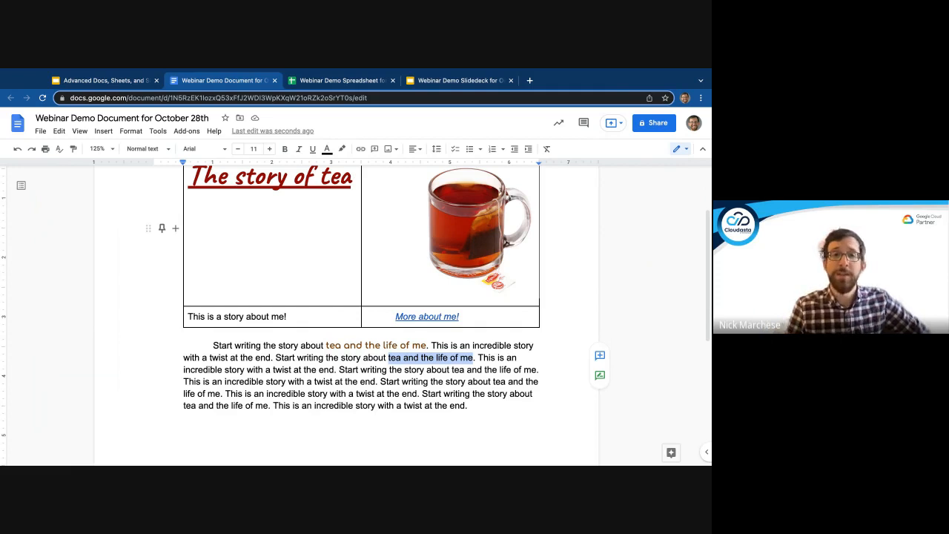
drag(326, 345, 427, 346)
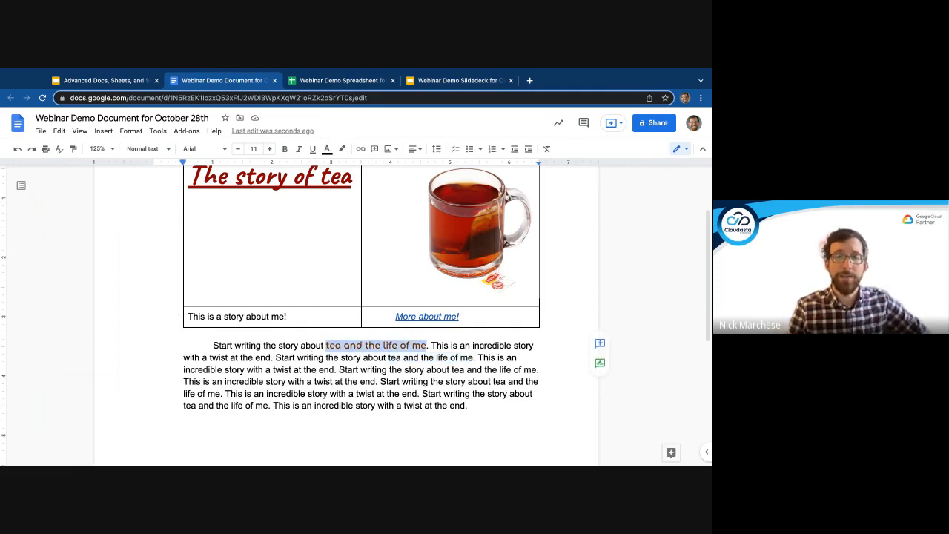
click(349, 345)
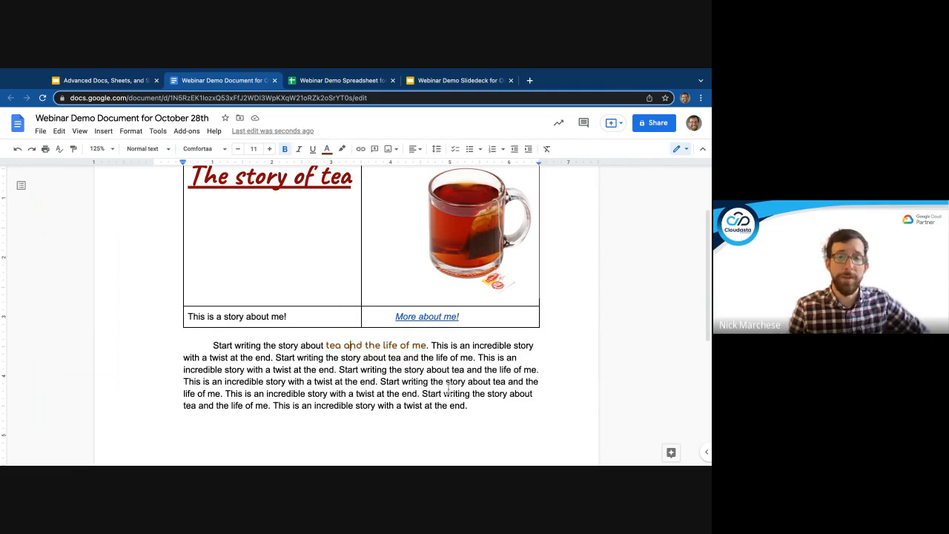
- Copy the formatting of the first "tea and the life of me" onto the phrase's second occurrence with Paint format
drag(427, 345, 327, 346)
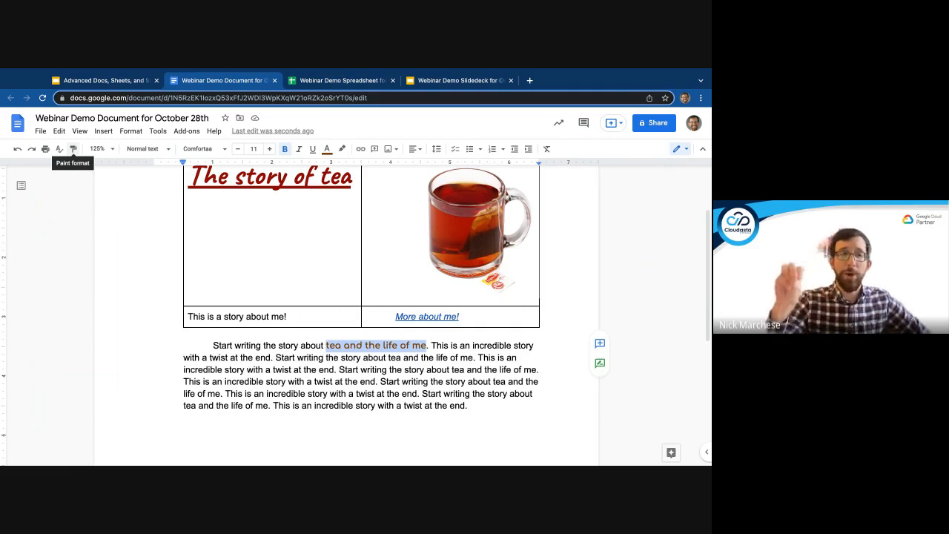
click(73, 148)
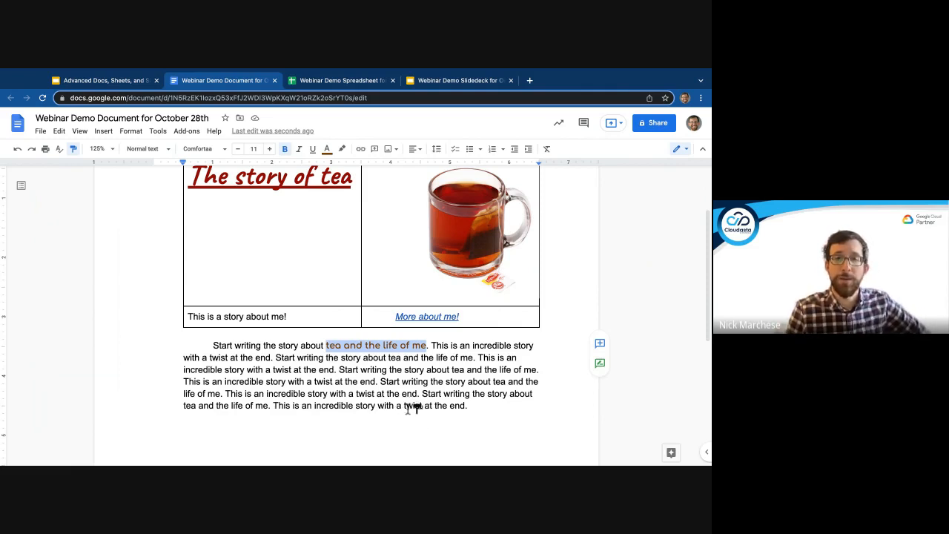
drag(387, 358, 475, 358)
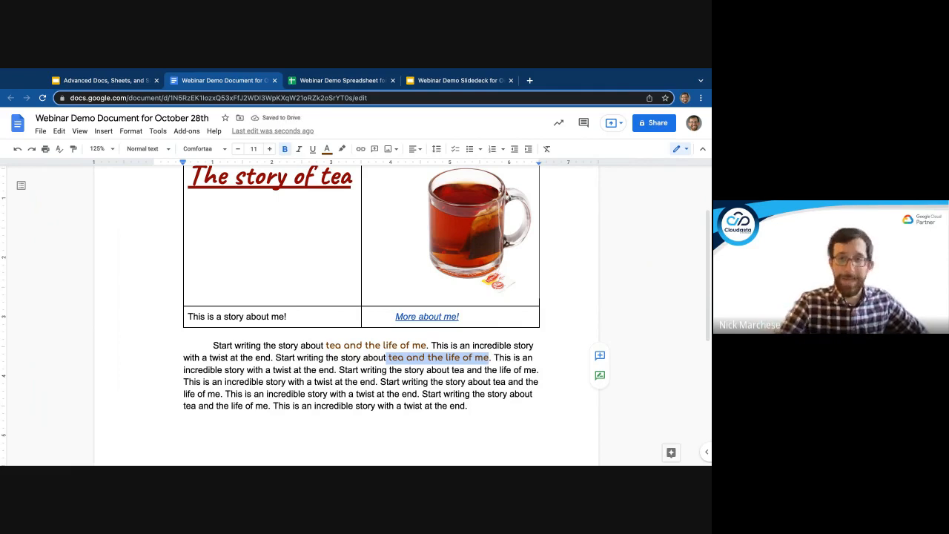
click(468, 382)
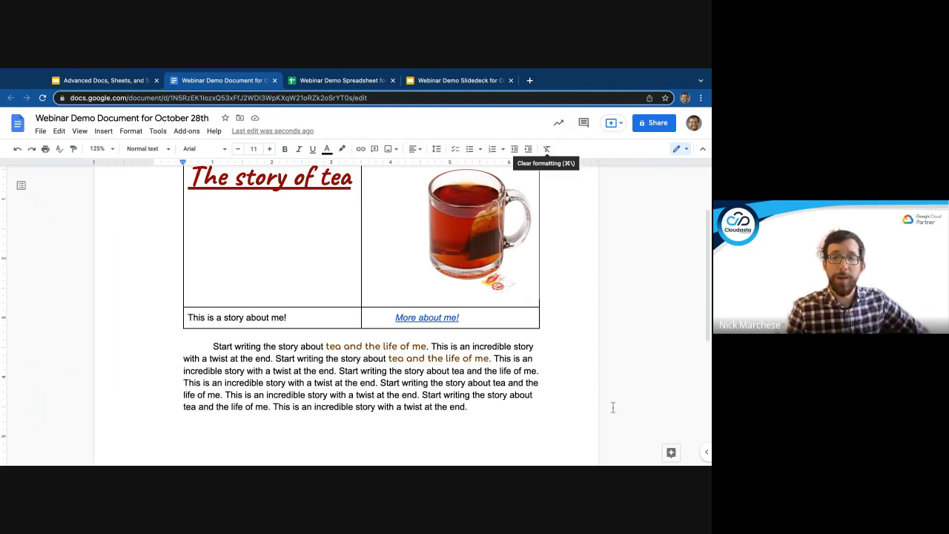
- Clear the formatting of the second "tea and the life of me" in the paragraph below the table
key(shift+alt+Left)
key(shift+alt+Left)
key(shift+alt+Left)
key(shift+alt+Left)
key(shift+alt+Left)
key(shift+alt+Left)
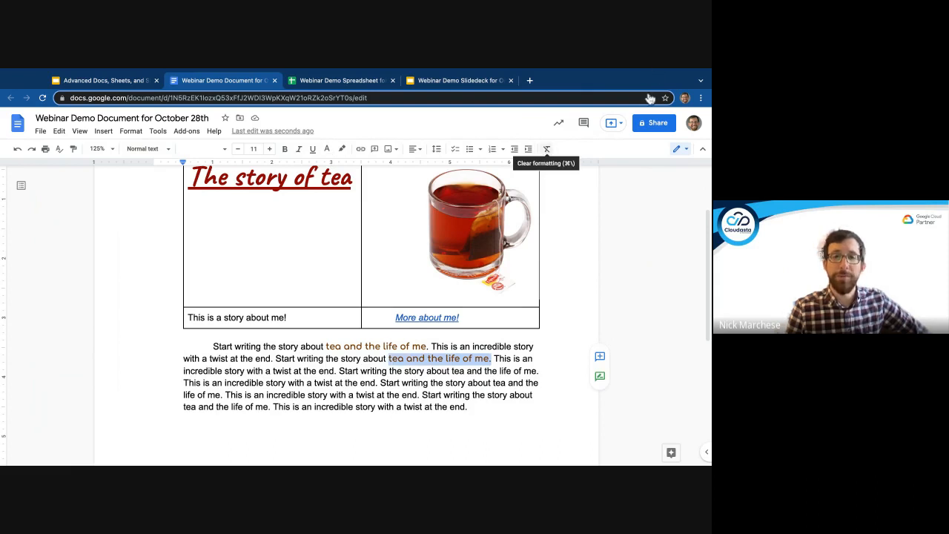
click(546, 148)
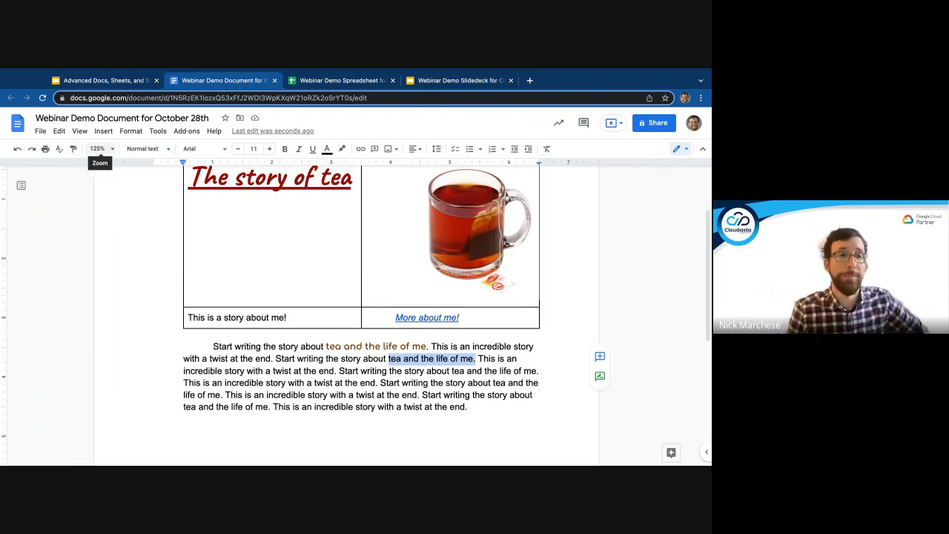
click(401, 359)
scroll(426, 434, up, 2)
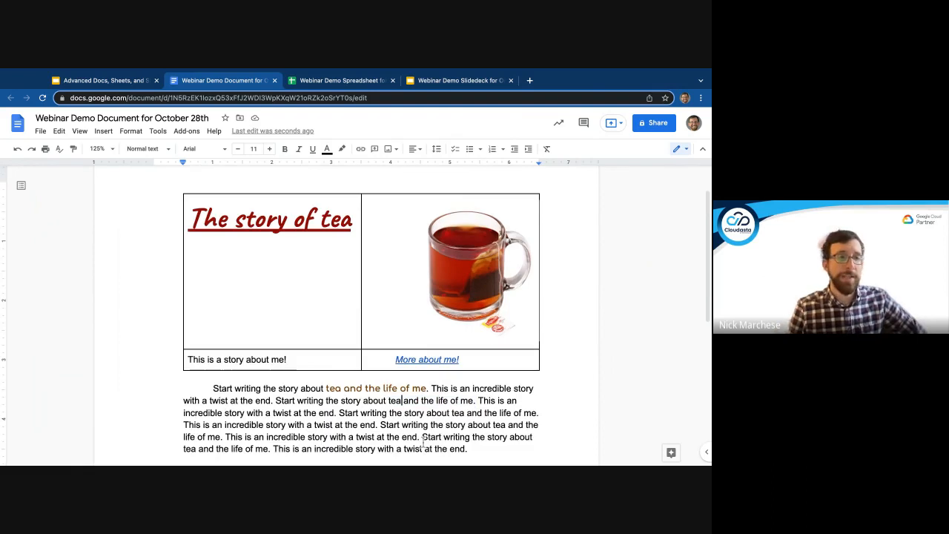
scroll(441, 415, up, 2)
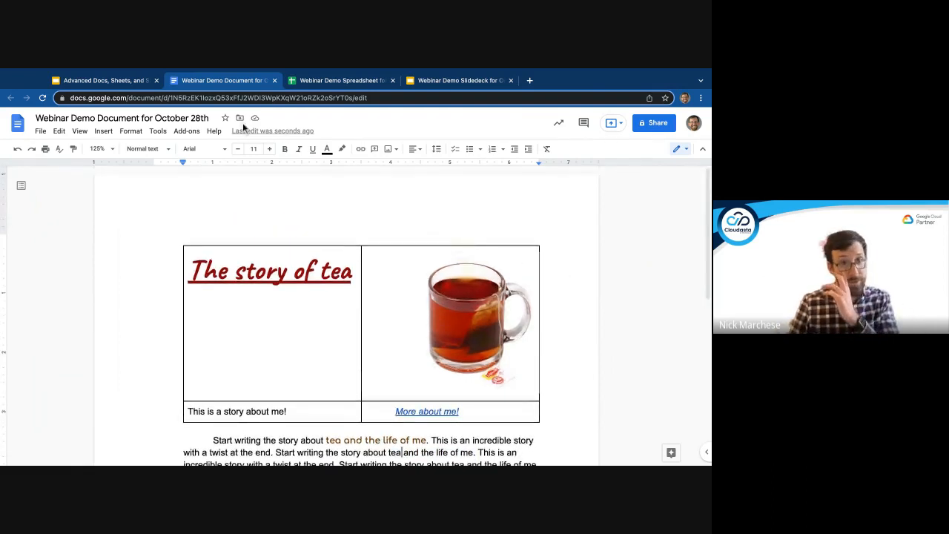
scroll(326, 312, down, 2)
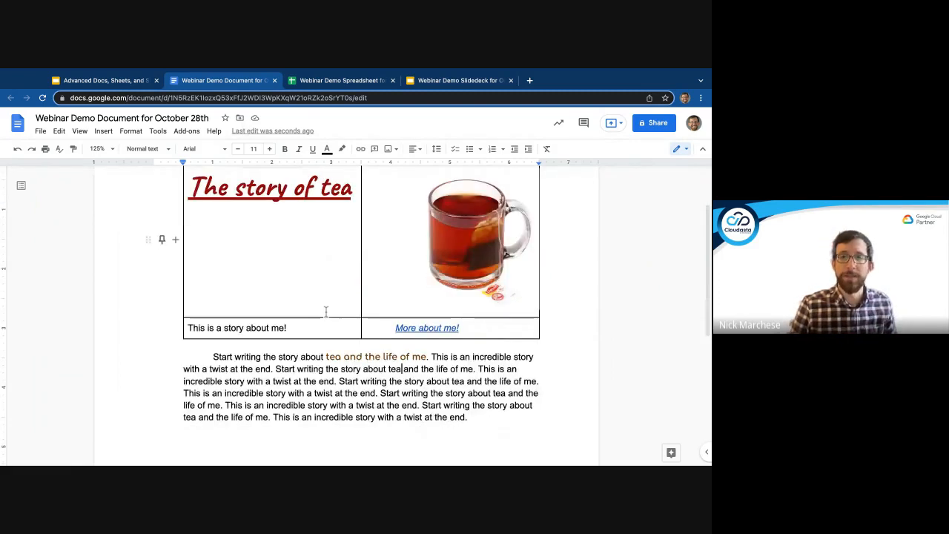
scroll(325, 312, up, 2)
scroll(364, 361, down, 2)
click(499, 417)
drag(548, 448, 284, 273)
scroll(267, 252, up, 3)
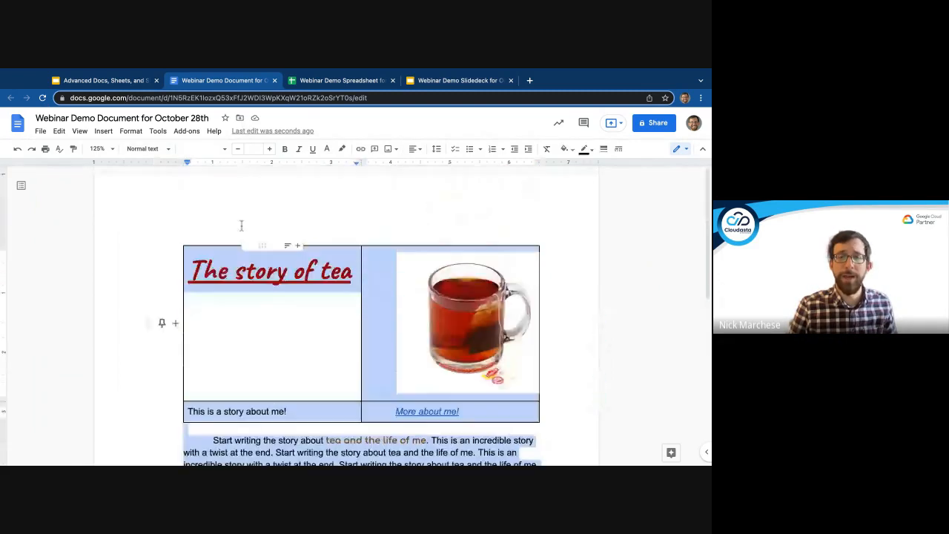
click(206, 195)
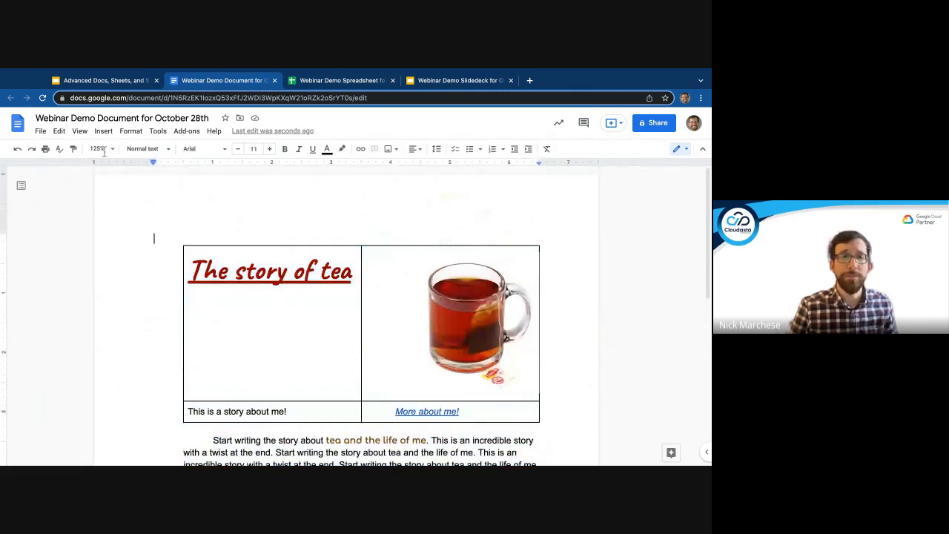
- Insert a header into the document and enter the author's full name in it
click(103, 131)
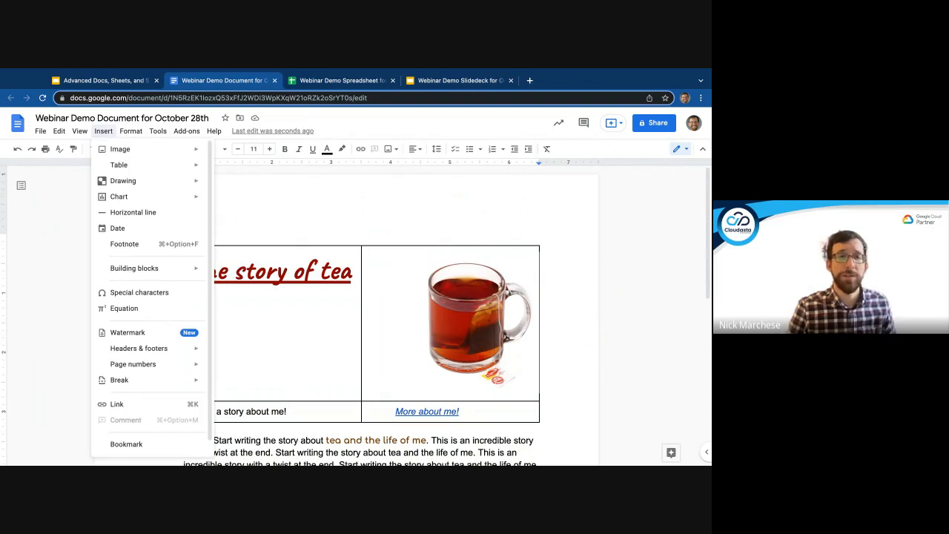
mouse_move(138, 348)
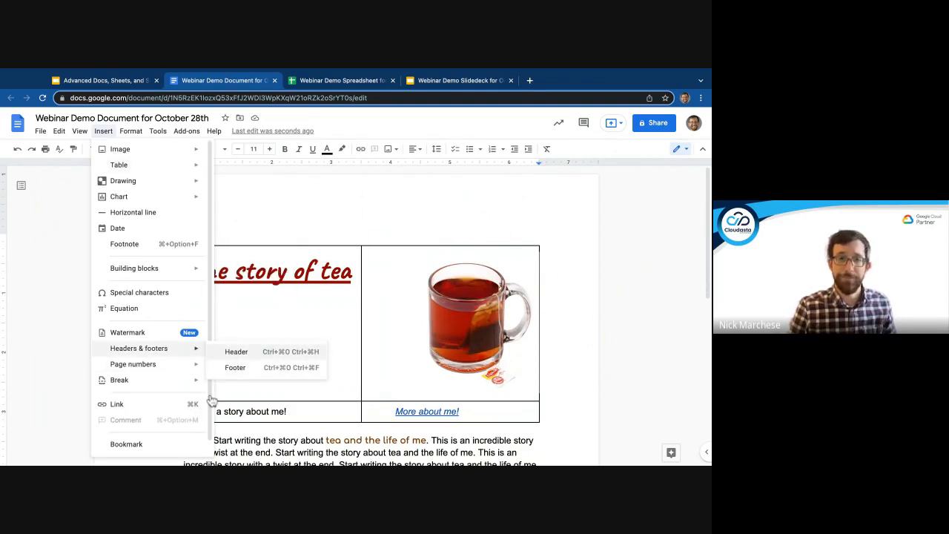
click(269, 351)
text(Nick Marchese)
- Add "More information" near the far end of the header line, tabbed away from the name, and leave the header
key(Tab)
key(BackSpace)
key(Tab)
key(Tab)
key(Tab)
key(Tab)
key(Tab)
key(Tab)
key(Tab)
key(Tab)
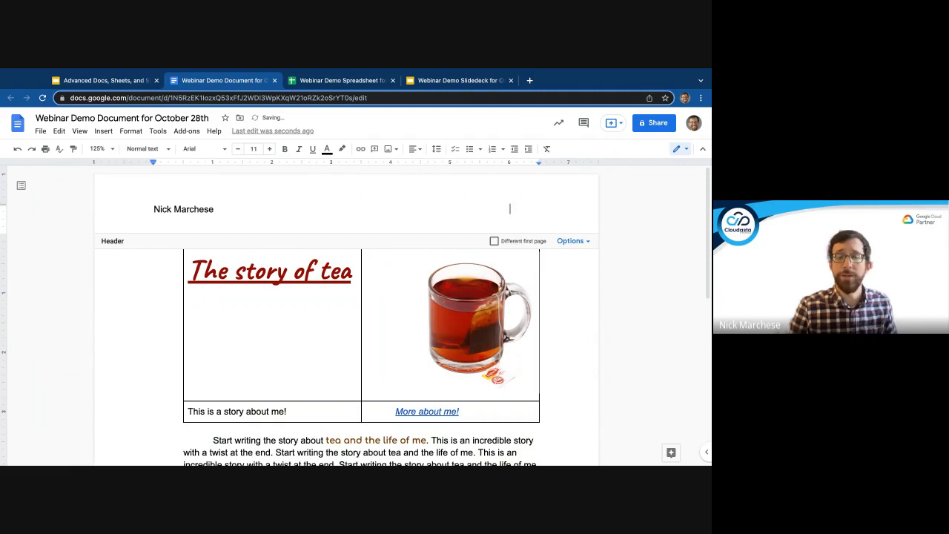
text(More information)
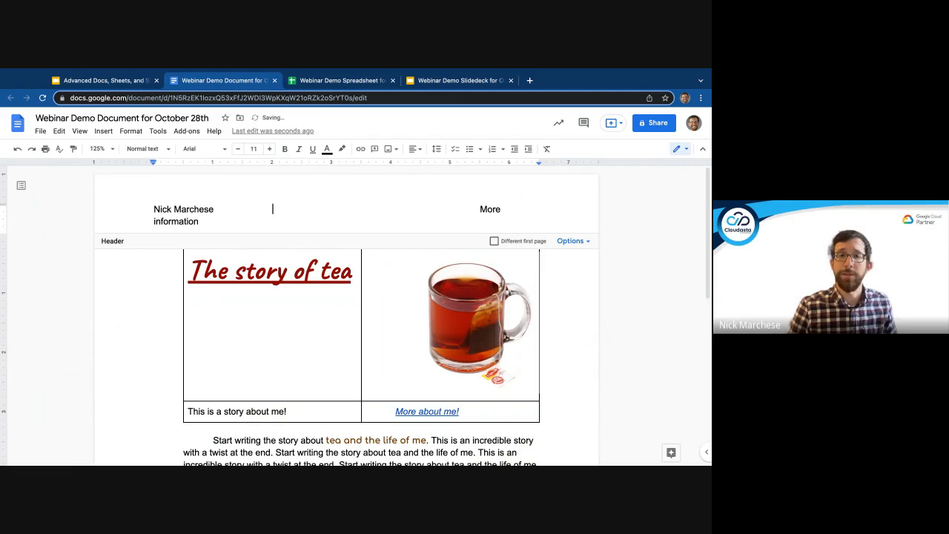
key(BackSpace)
click(659, 316)
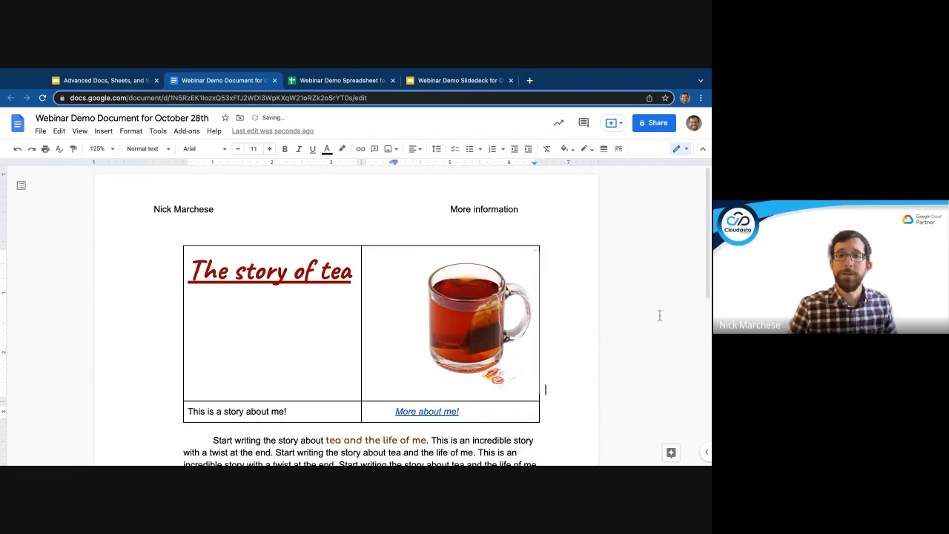
scroll(511, 215, down, 2)
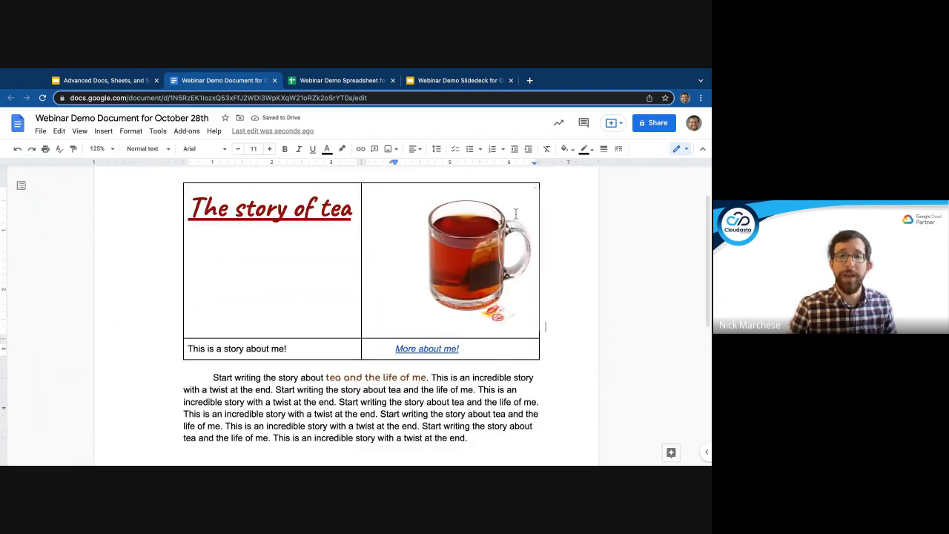
scroll(557, 307, down, 5)
click(557, 346)
scroll(561, 345, down, 2)
scroll(562, 347, up, 3)
scroll(562, 347, up, 5)
scroll(562, 347, up, 2)
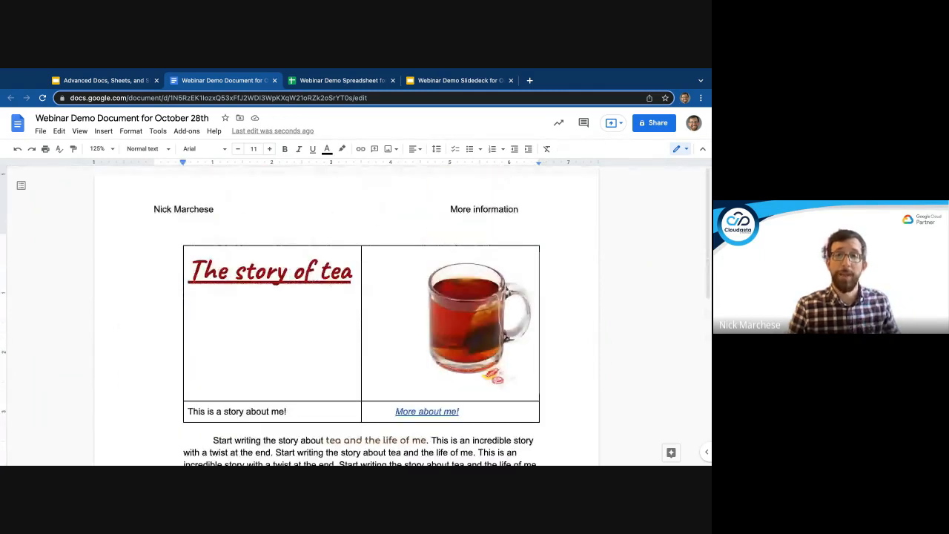
- Try a different first-page header for the document, and undo that change
double_click(400, 175)
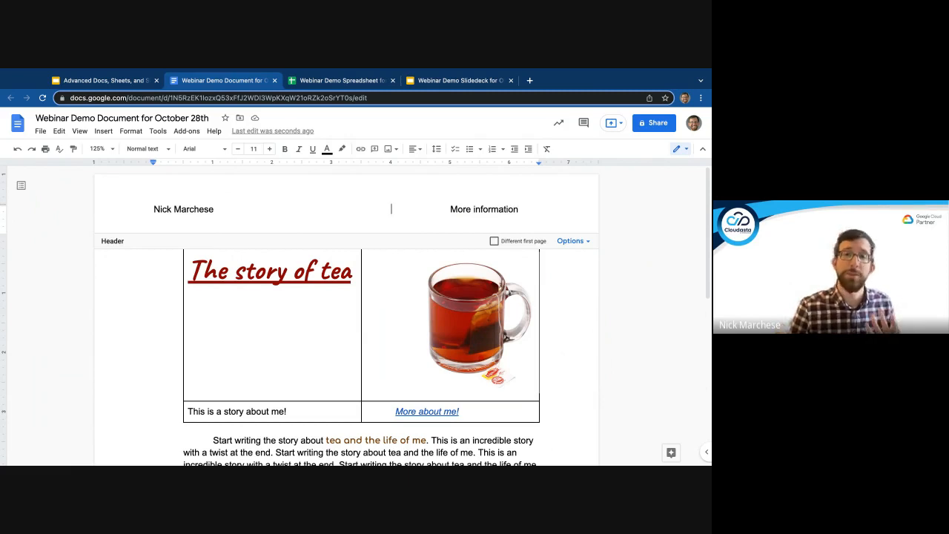
click(565, 236)
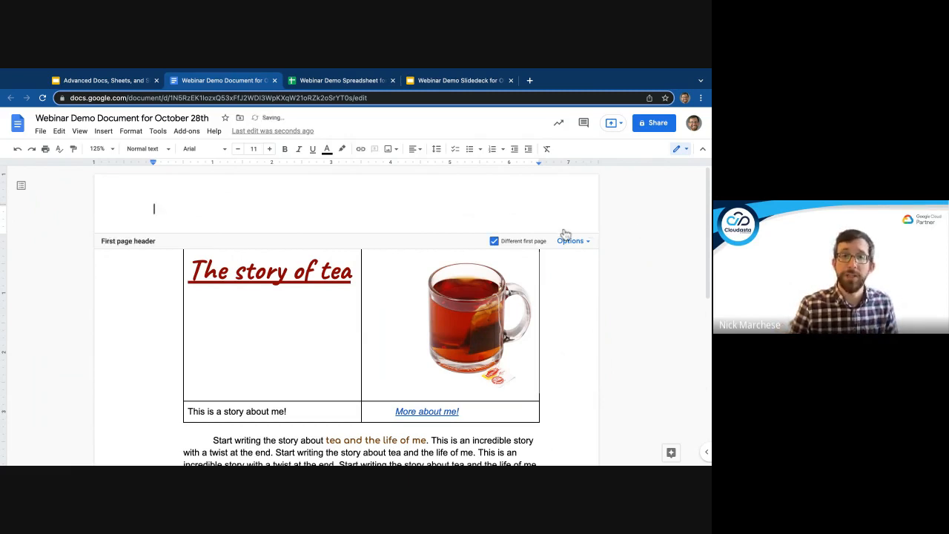
key(ctrl+z)
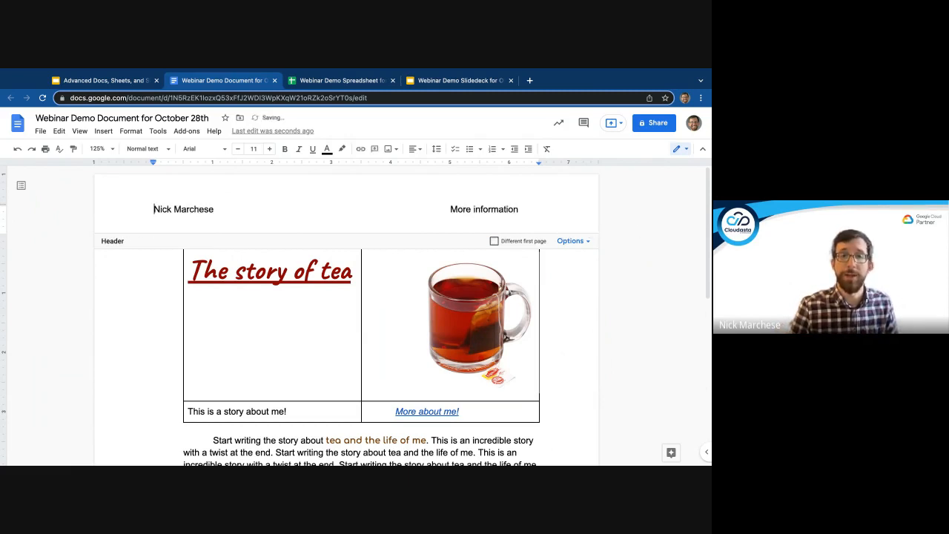
- Add page numbers starting at 1, shown on the first page, after "More information" in the header
click(573, 241)
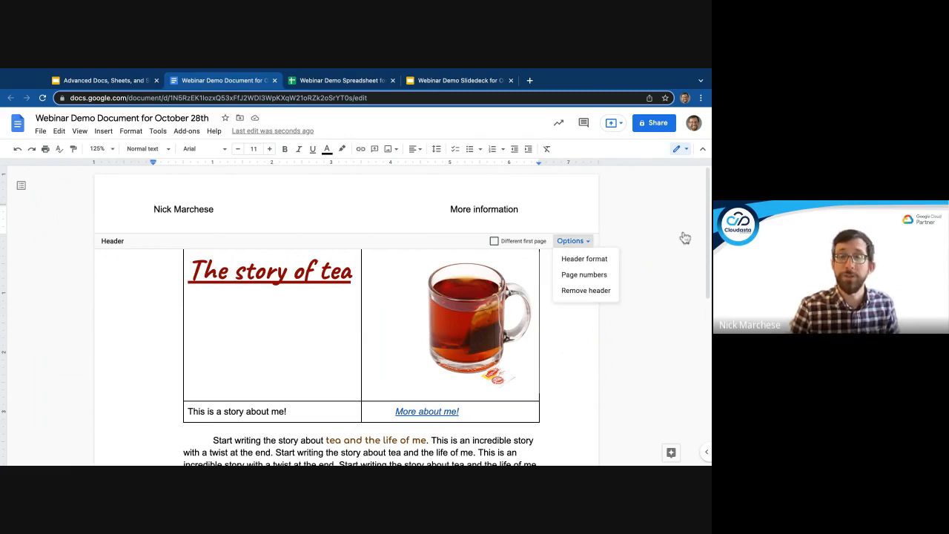
click(608, 181)
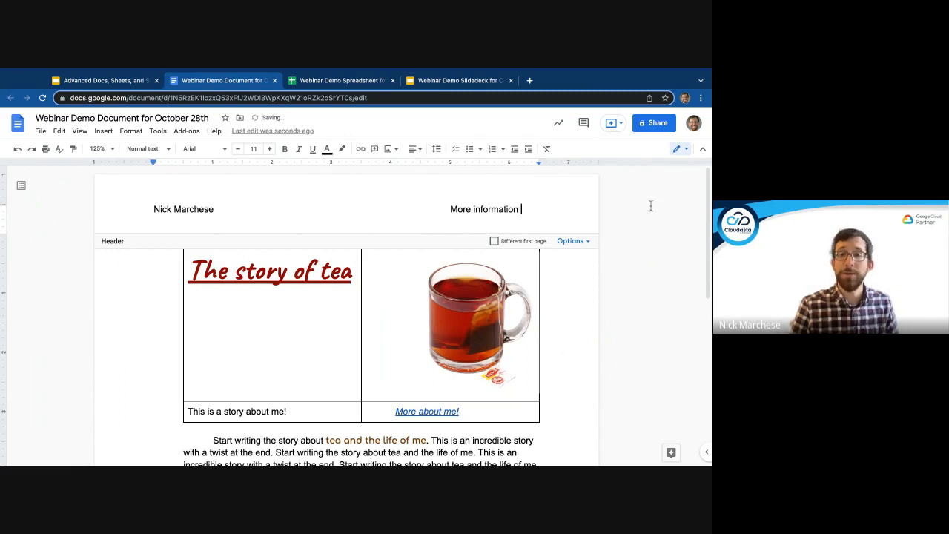
click(573, 241)
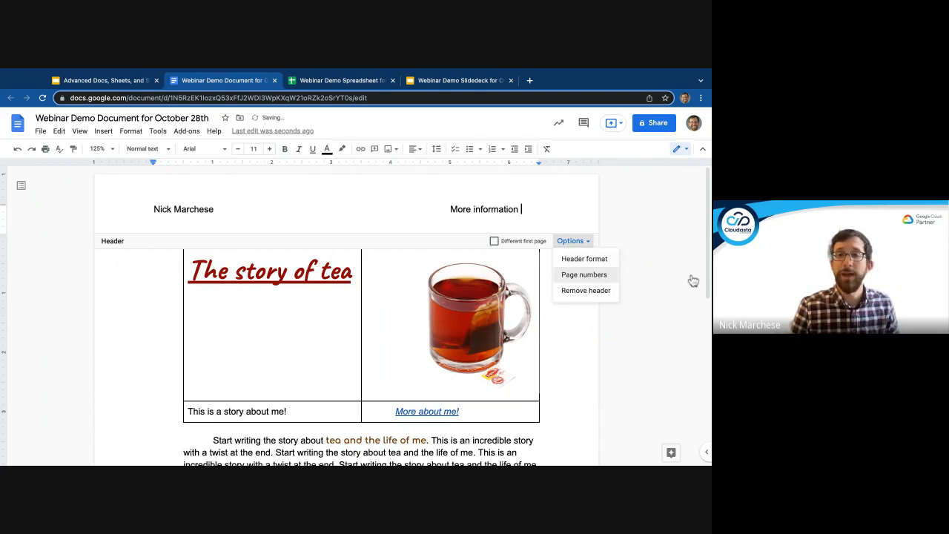
click(615, 275)
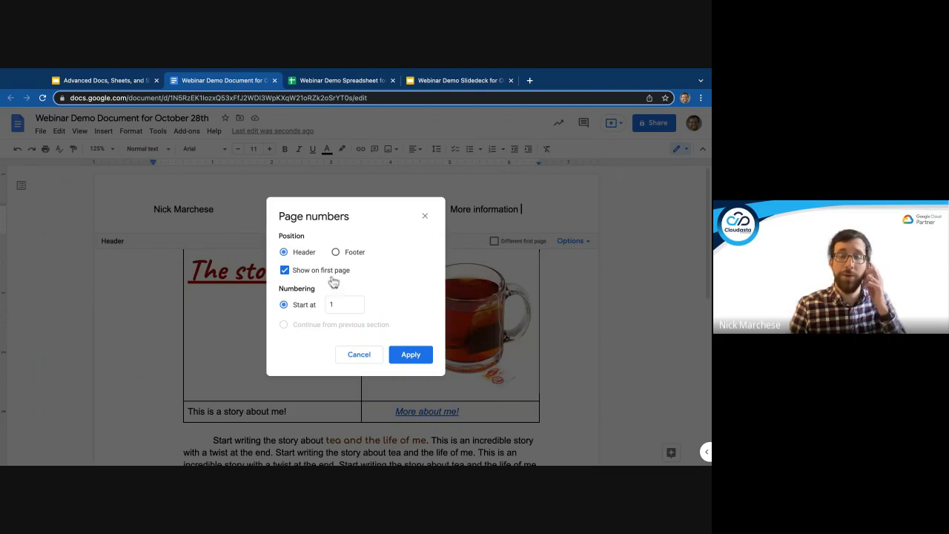
click(411, 354)
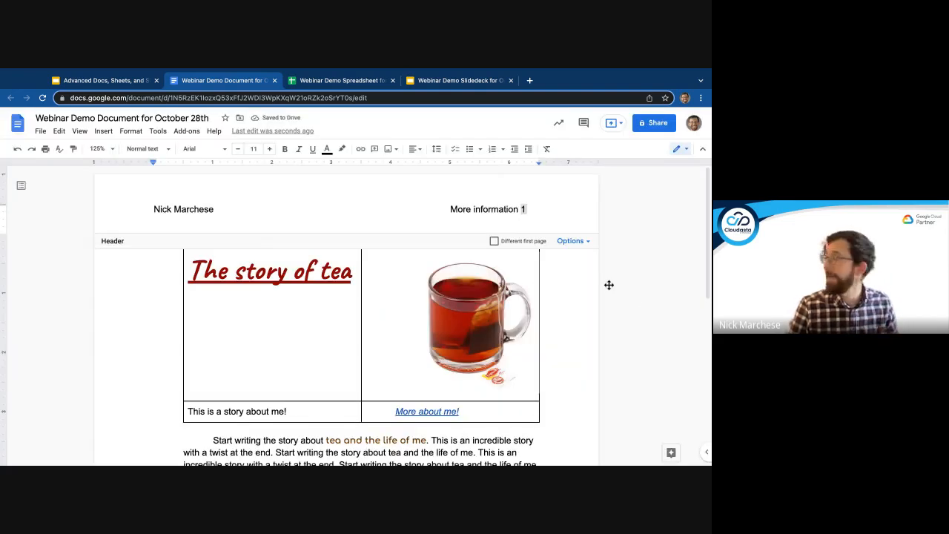
click(159, 321)
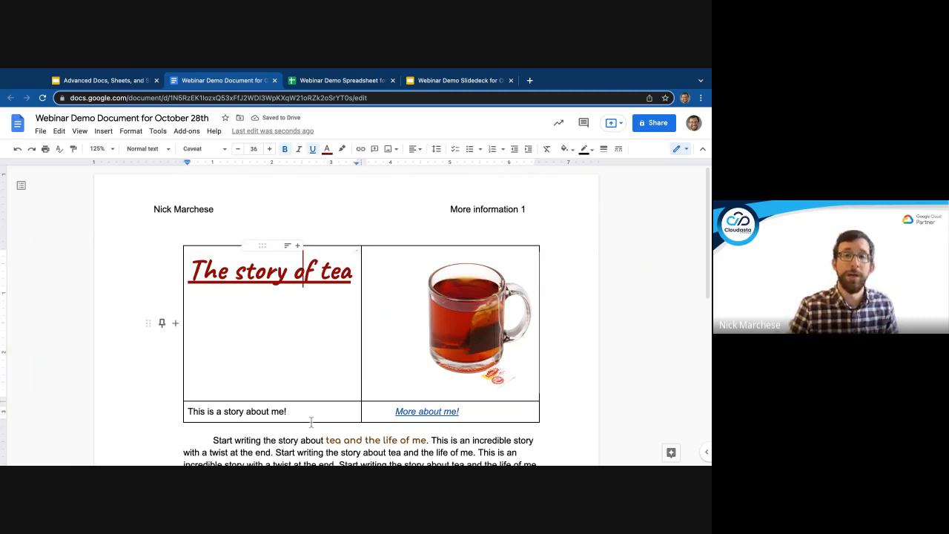
- Delete the page number after "More information" in the header and return to the document body
click(512, 209)
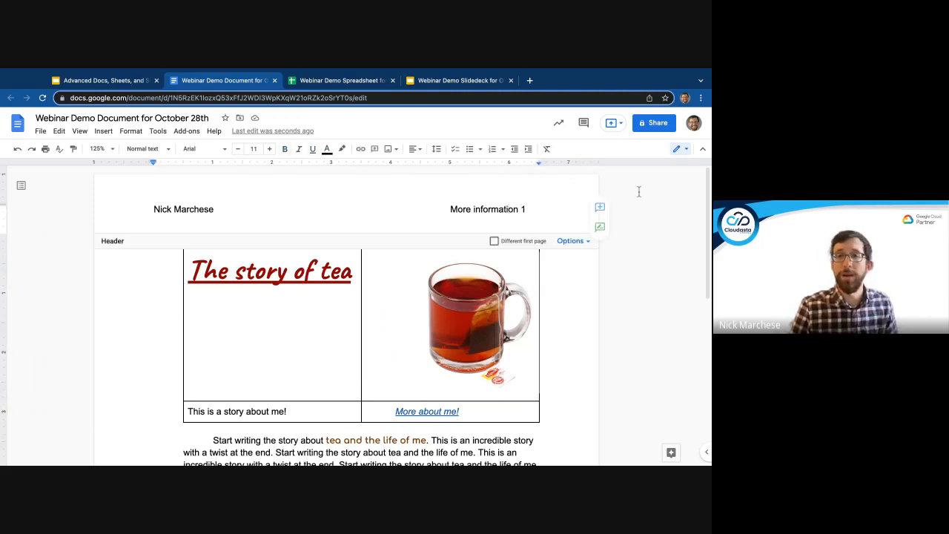
click(573, 241)
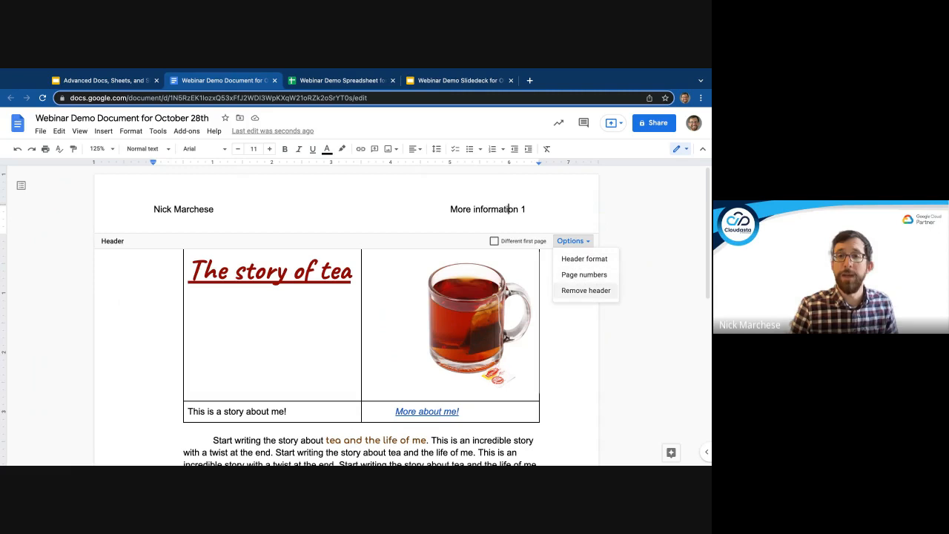
click(623, 186)
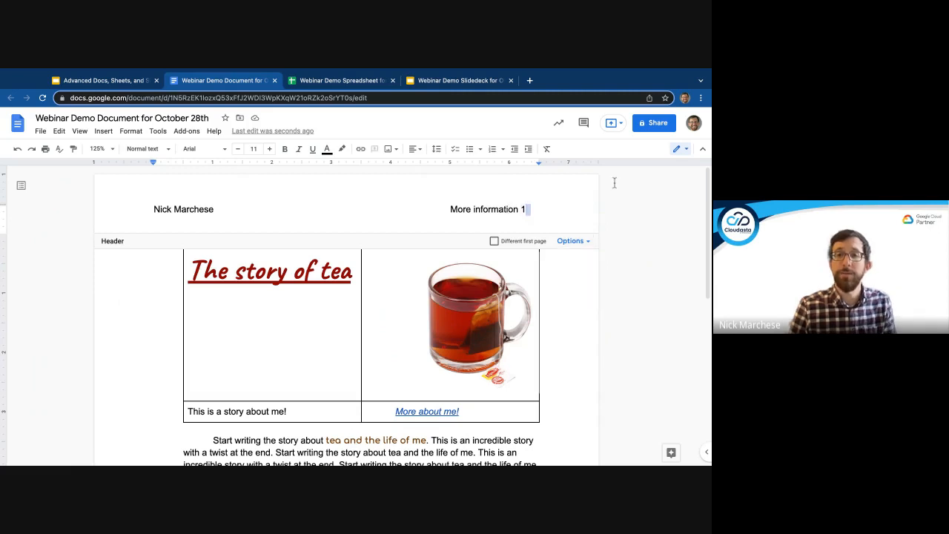
key(BackSpace)
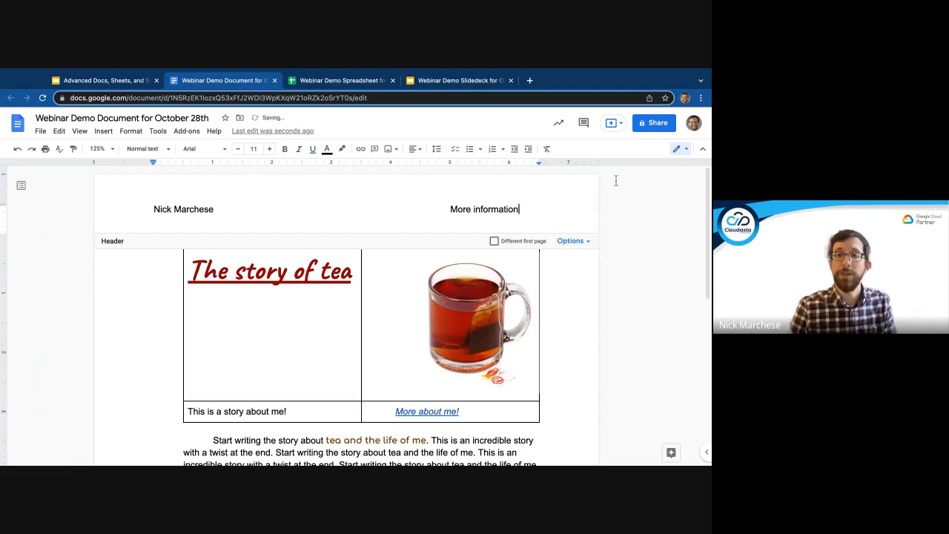
click(548, 328)
- Insert a footer and add page numbers to it, starting at 1 and shown on the first page
click(103, 131)
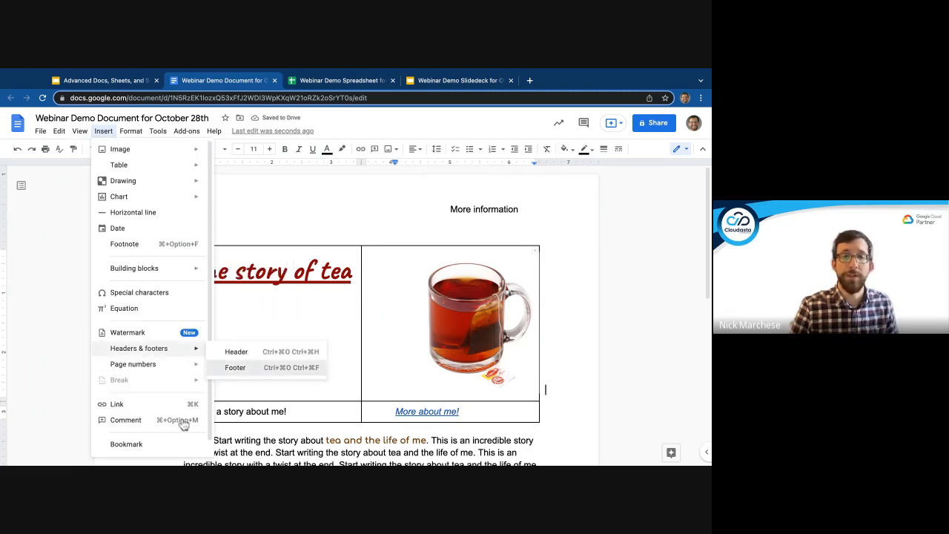
click(235, 368)
click(571, 398)
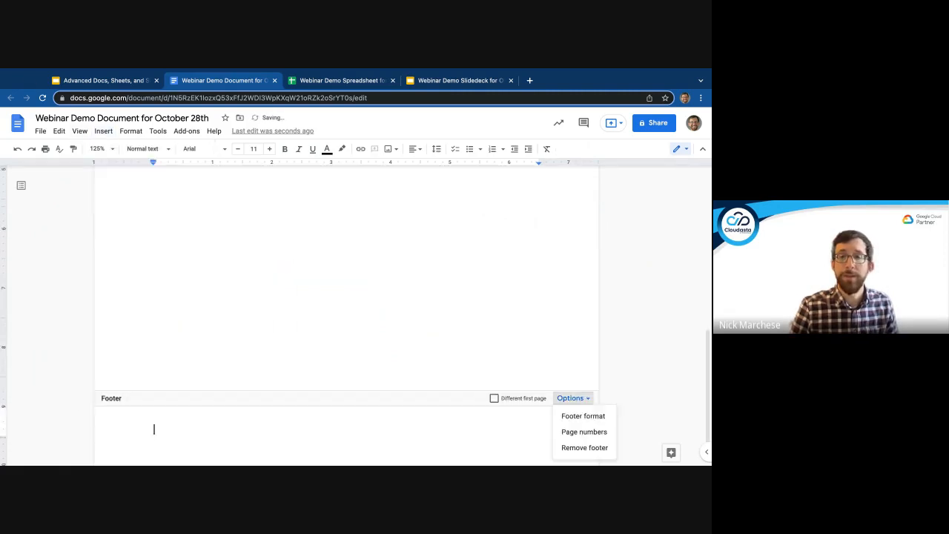
click(583, 430)
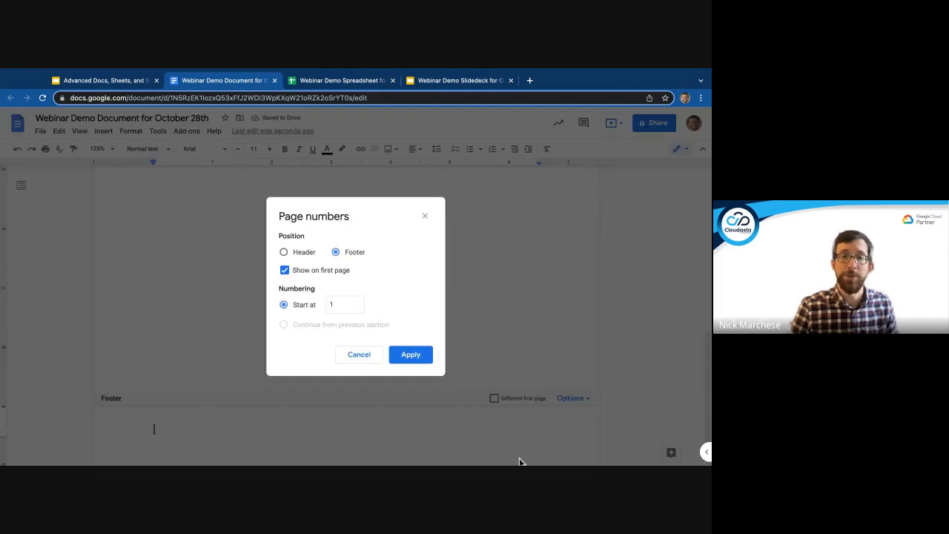
click(423, 356)
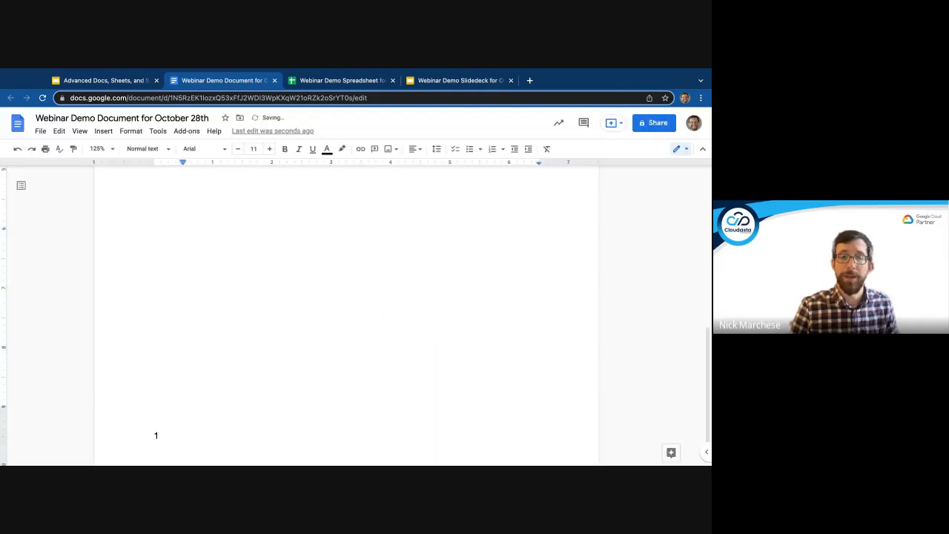
scroll(125, 187, down, 3)
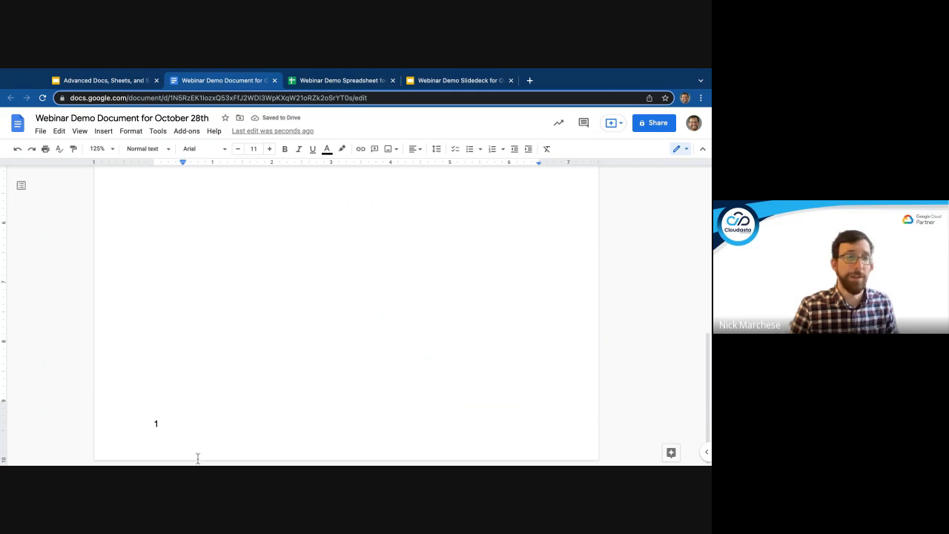
scroll(190, 440, up, 2)
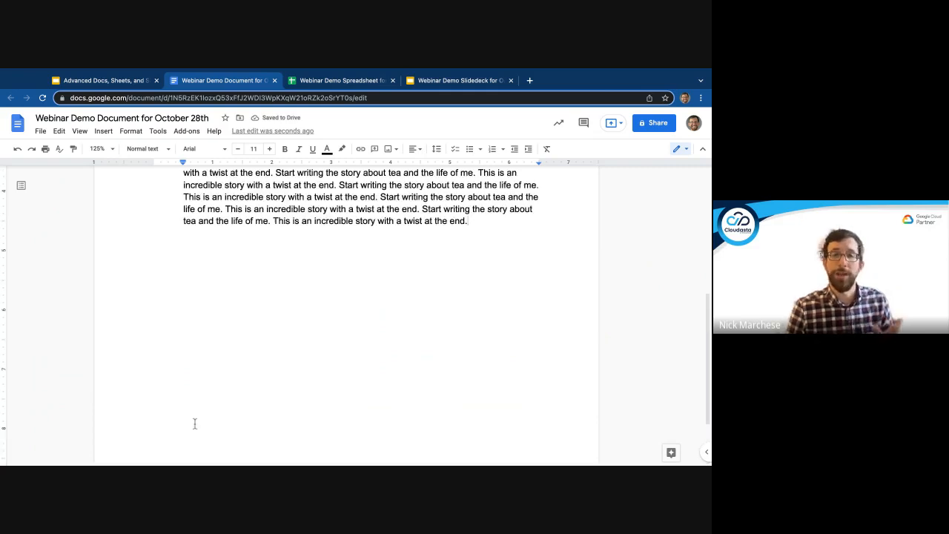
scroll(195, 424, up, 3)
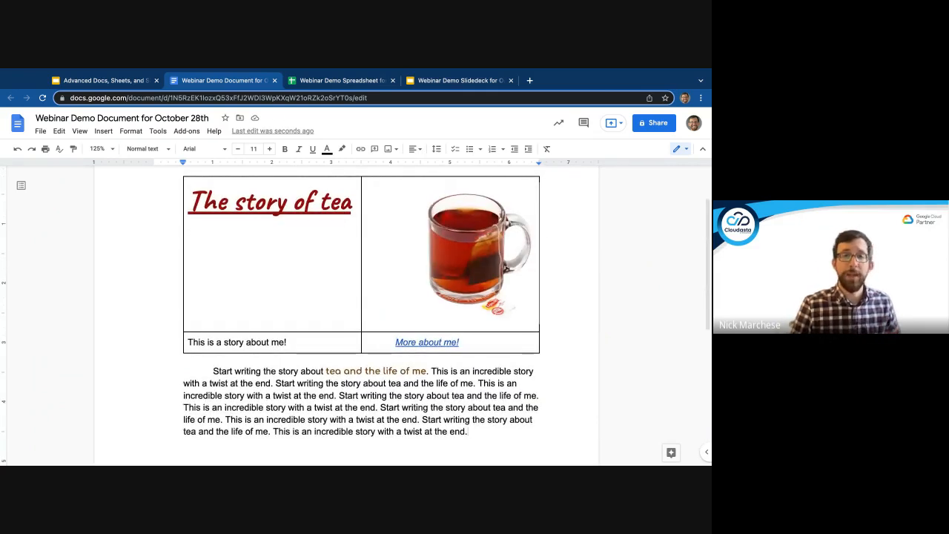
scroll(311, 318, up, 1)
scroll(445, 445, down, 1)
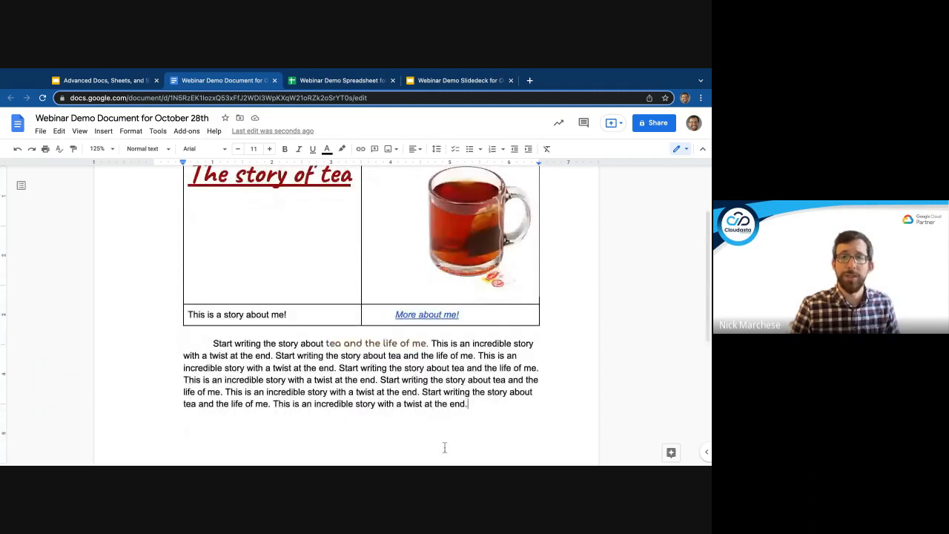
- Add blank lines between the table and the story paragraph to push the paragraph down
scroll(424, 441, up, 2)
scroll(411, 438, down, 1)
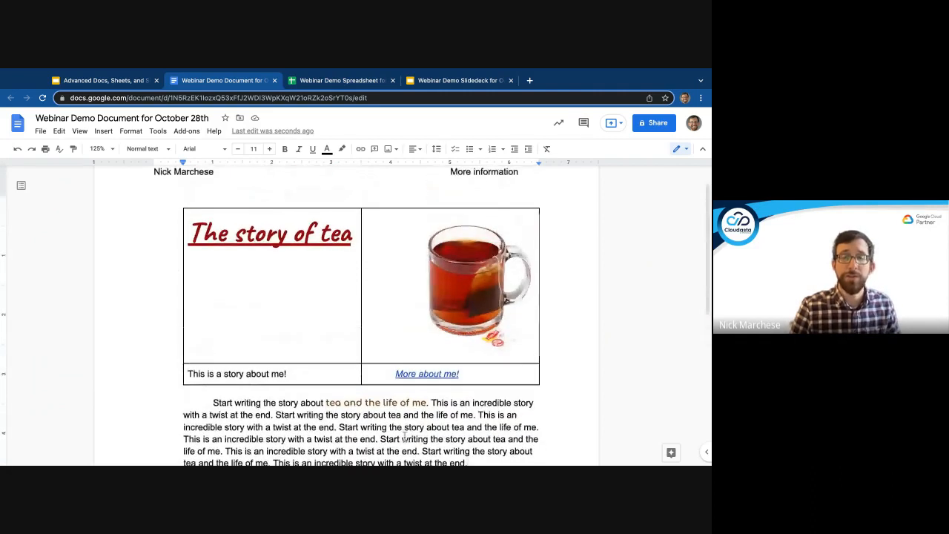
drag(214, 403, 282, 415)
click(343, 415)
scroll(143, 419, down, 1)
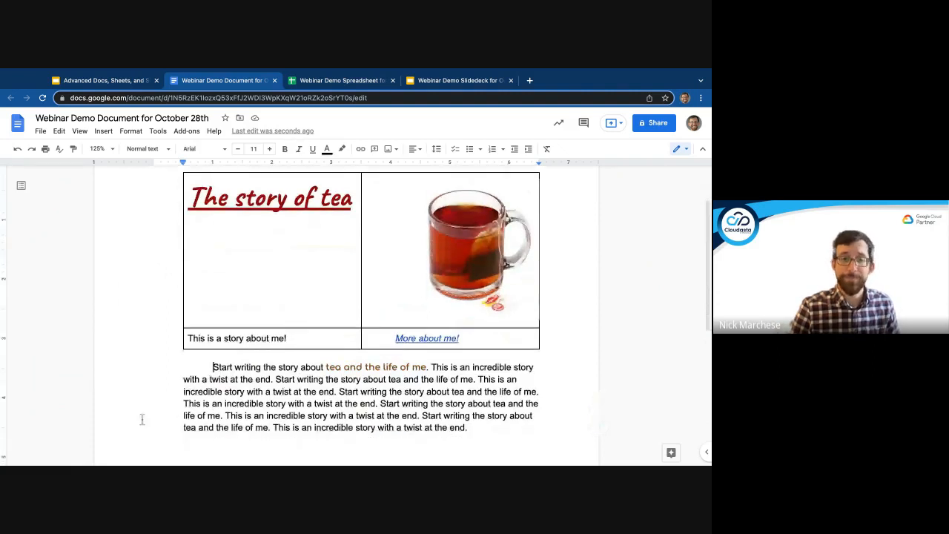
key(Return)
key(Return)
key(Tab)
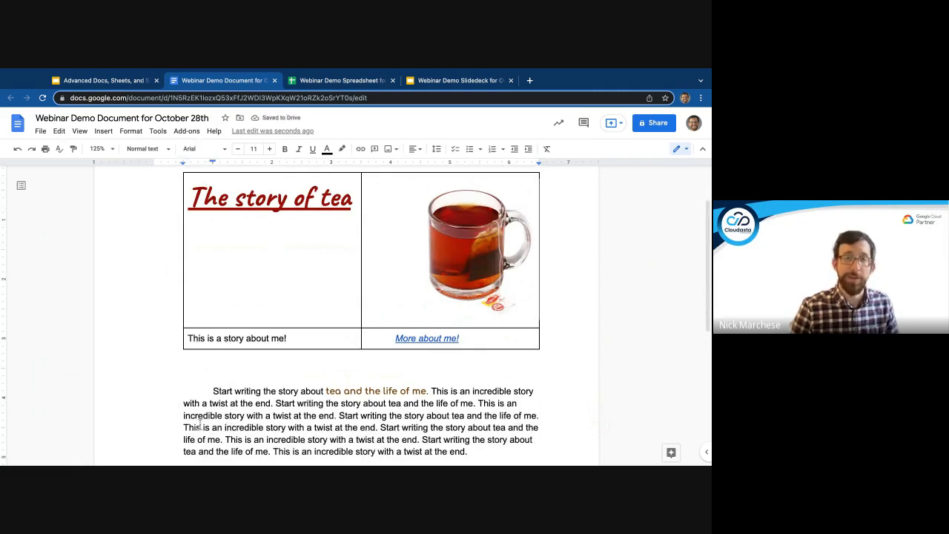
- Try pushing the story paragraph further down with more blank lines, and delete the extra lines along with its first-line indent
key(Return)
key(Return)
key(Return)
key(Return)
key(BackSpace)
key(BackSpace)
key(BackSpace)
key(BackSpace)
key(BackSpace)
key(BackSpace)
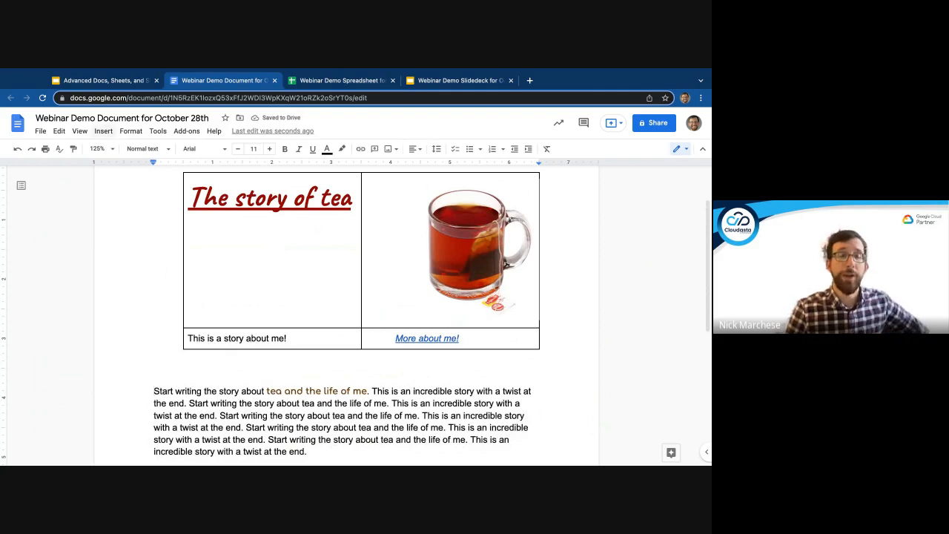
- Insert a page break between the table and the story paragraph
click(103, 130)
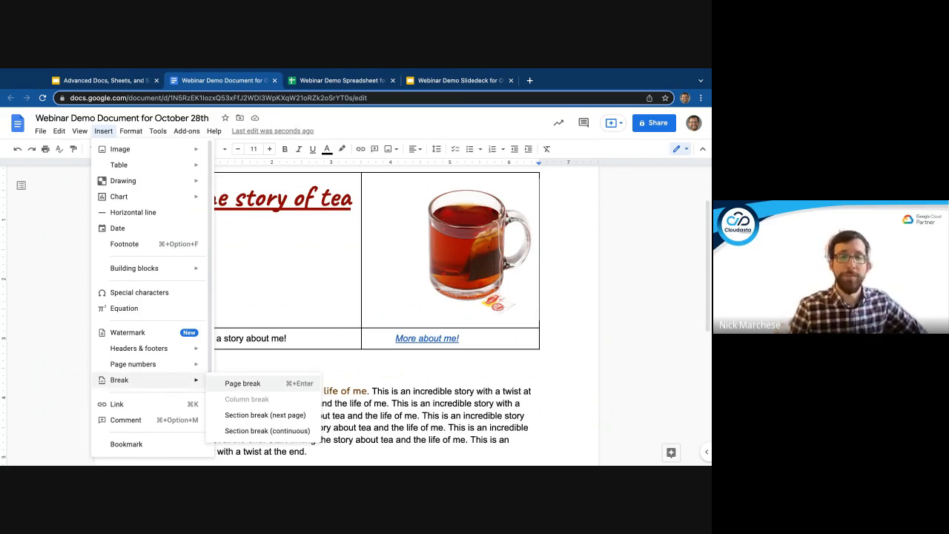
key(Escape)
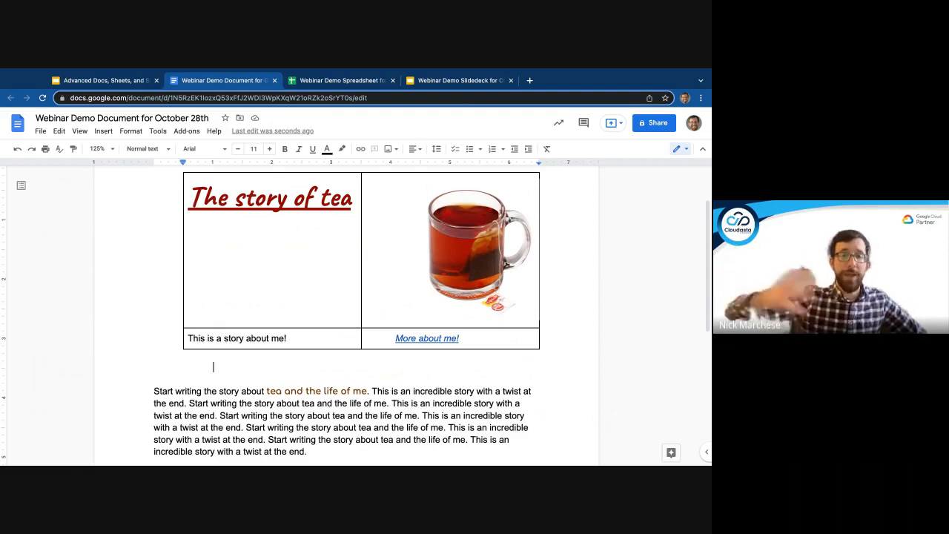
key(ctrl+alt+i)
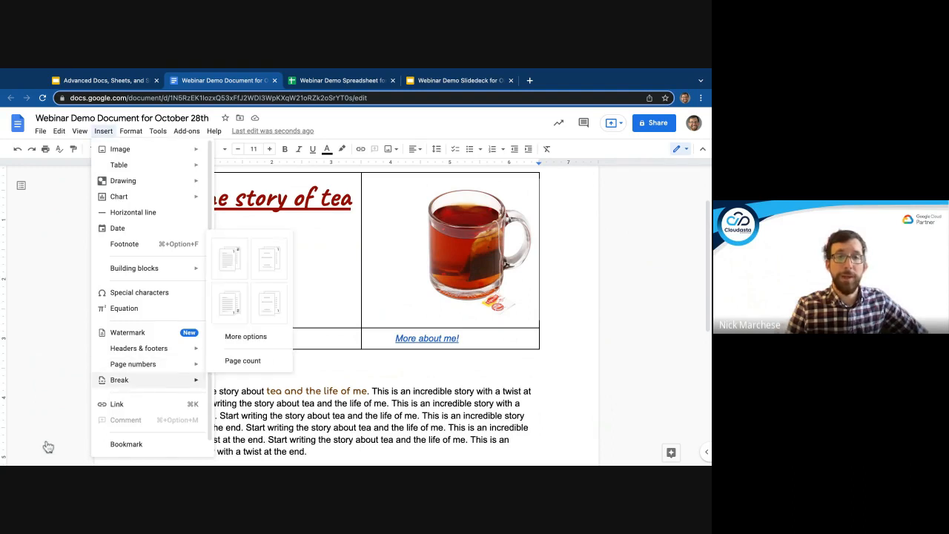
mouse_move(114, 379)
click(243, 384)
- Try the Fit zoom level and set the document zoom to 100%
scroll(188, 430, up, 5)
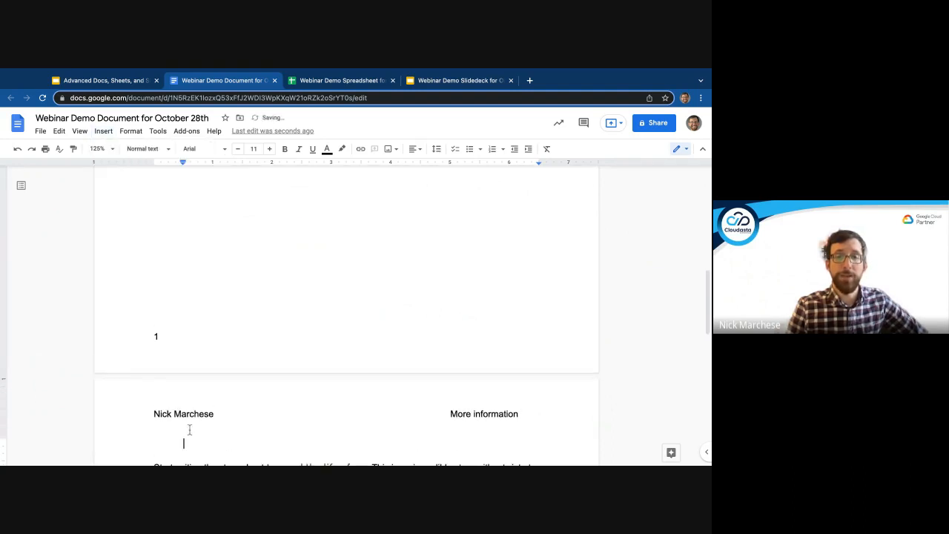
click(111, 149)
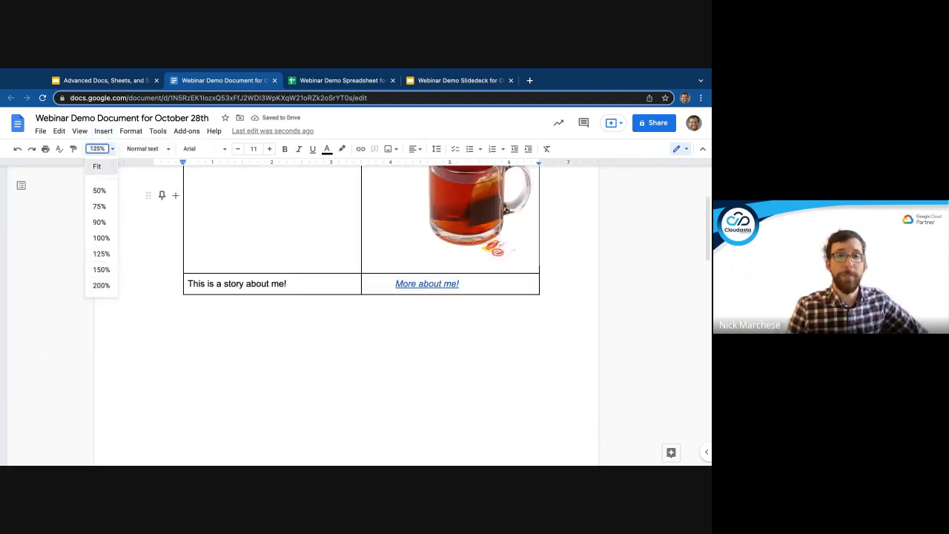
click(97, 166)
click(104, 149)
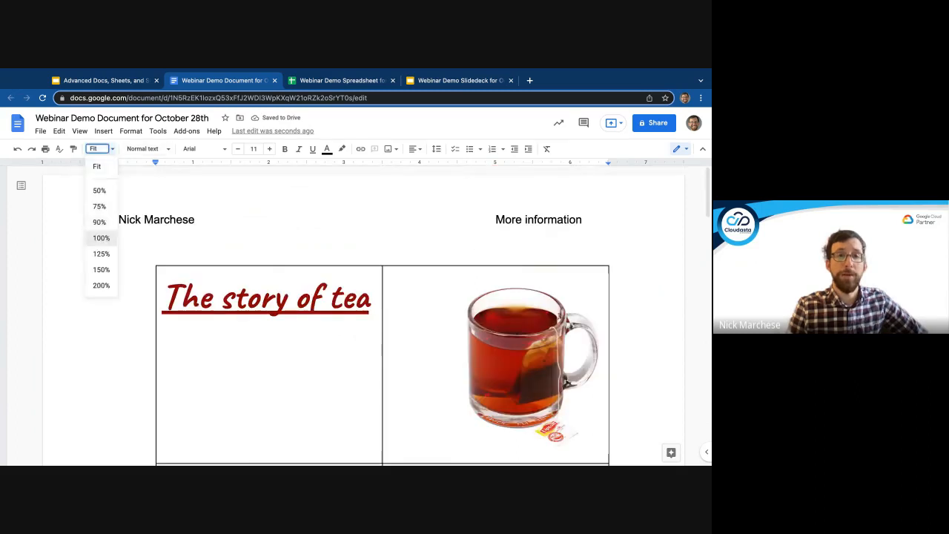
click(100, 237)
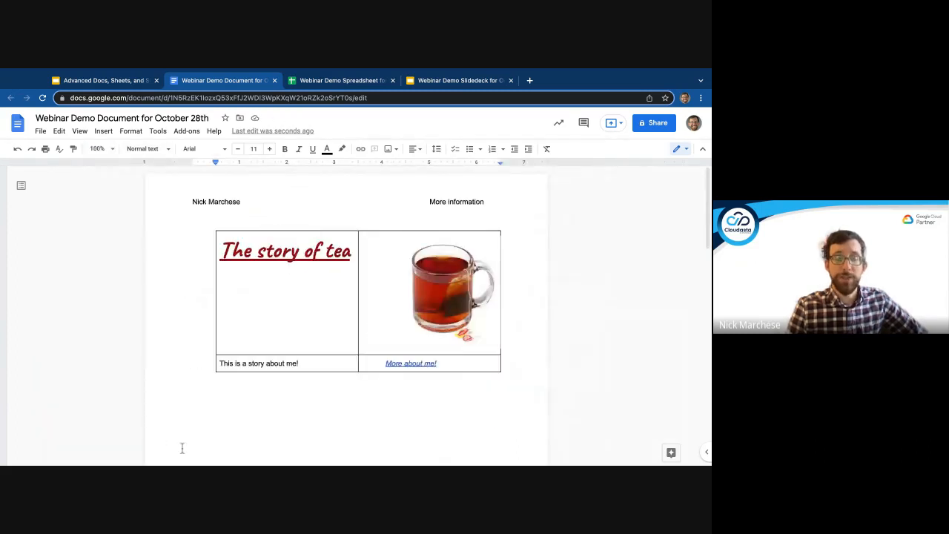
- Examine how the page break separates the table on the first page from the story text on the second
scroll(181, 448, down, 8)
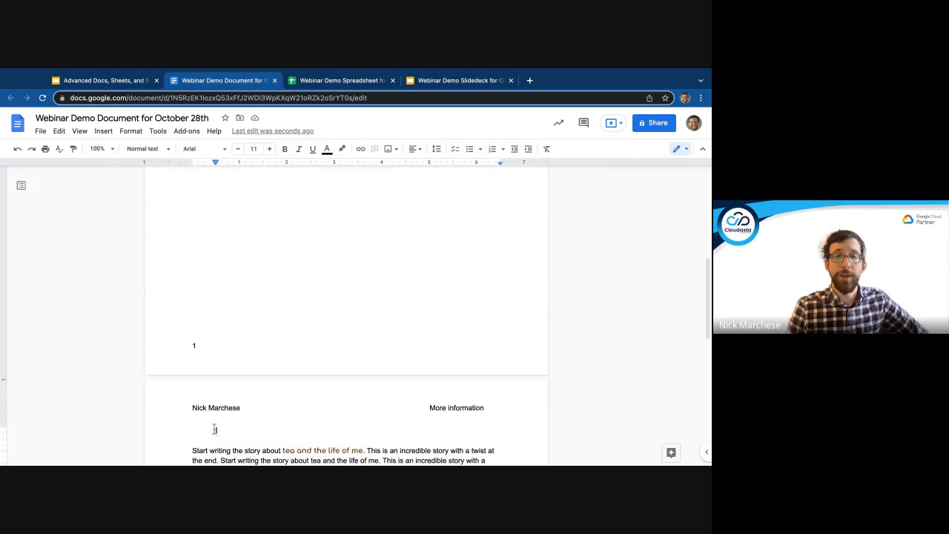
scroll(213, 428, down, 1)
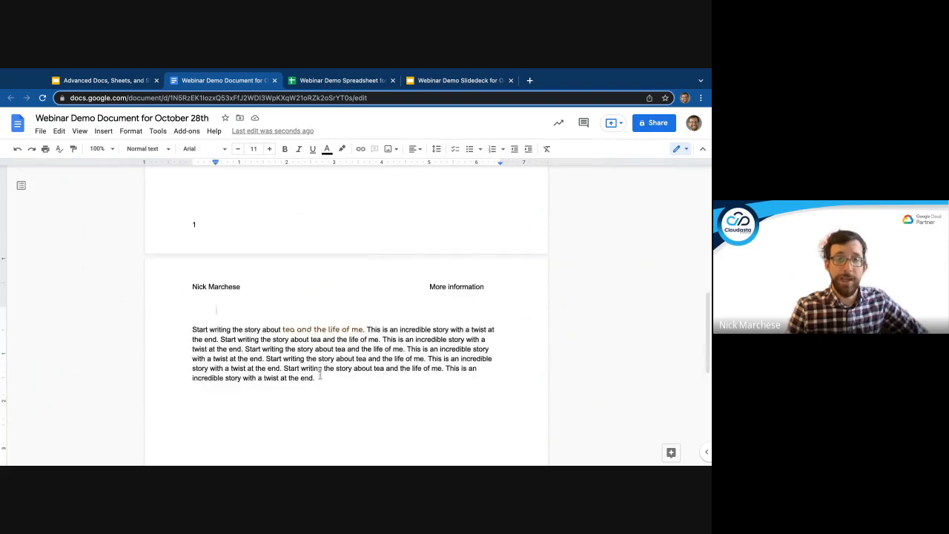
scroll(264, 373, down, 1)
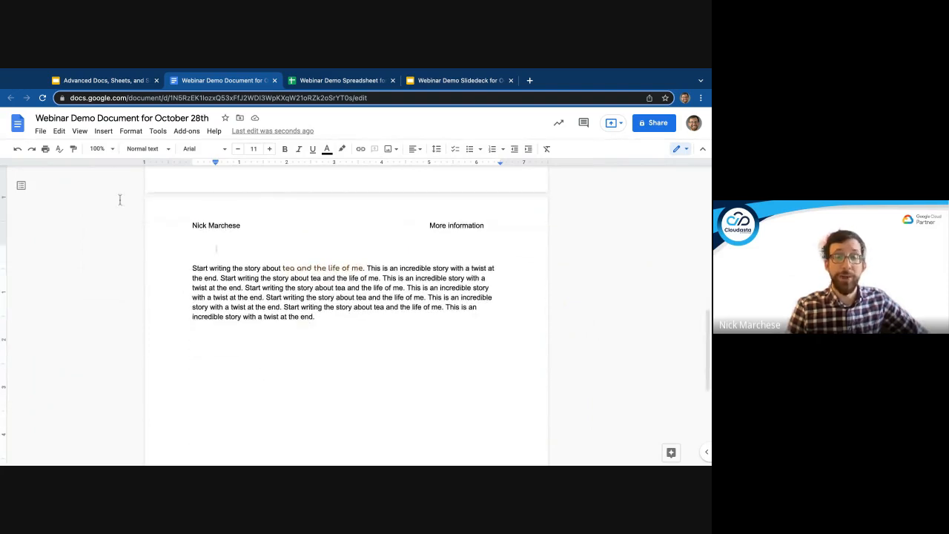
scroll(375, 277, down, 7)
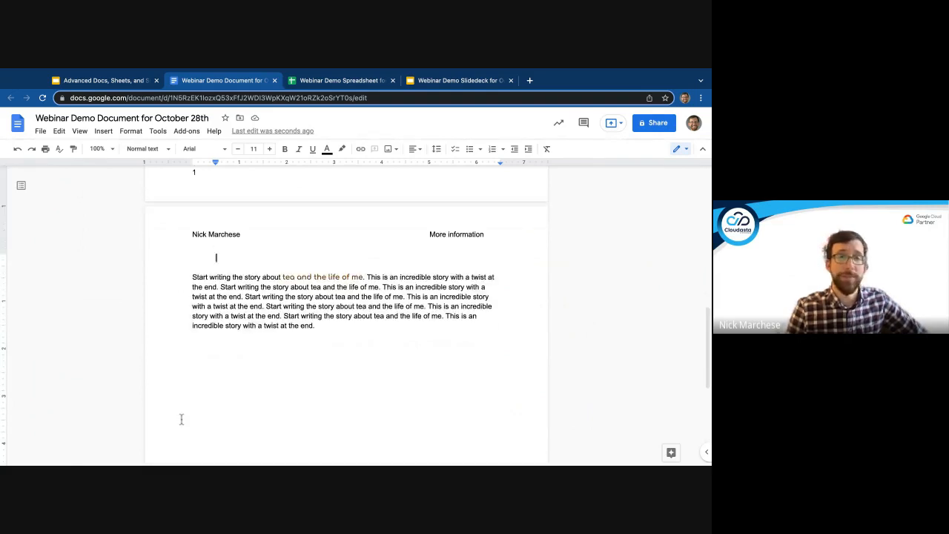
scroll(180, 418, up, 5)
scroll(216, 364, up, 5)
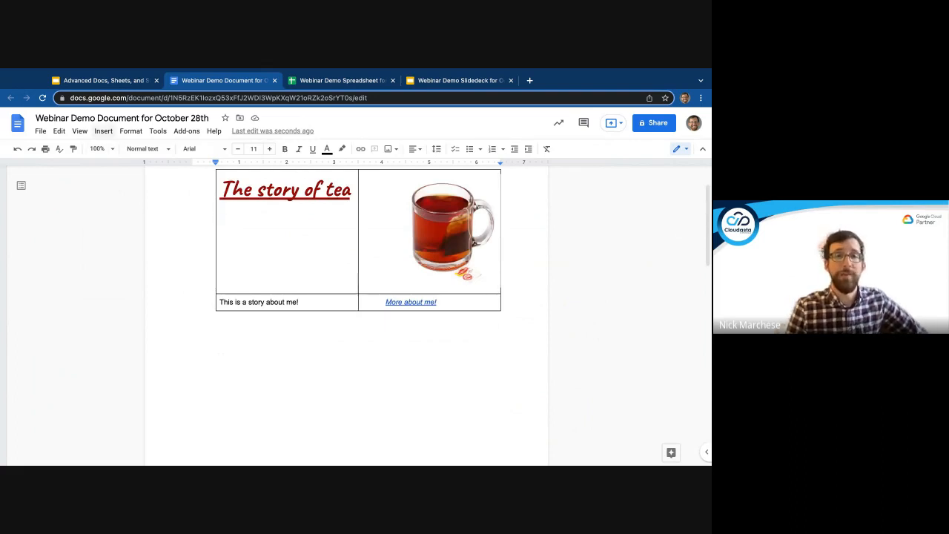
click(103, 130)
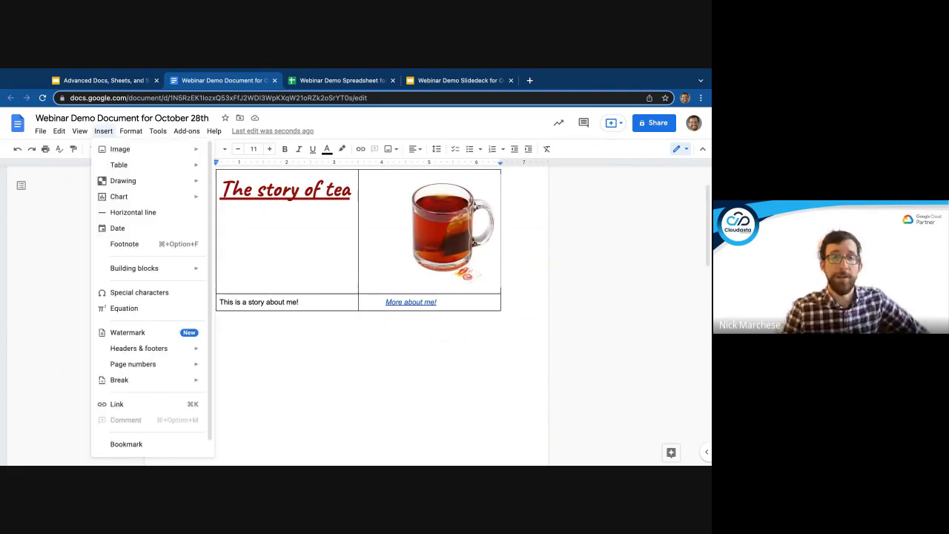
click(252, 364)
scroll(242, 361, down, 5)
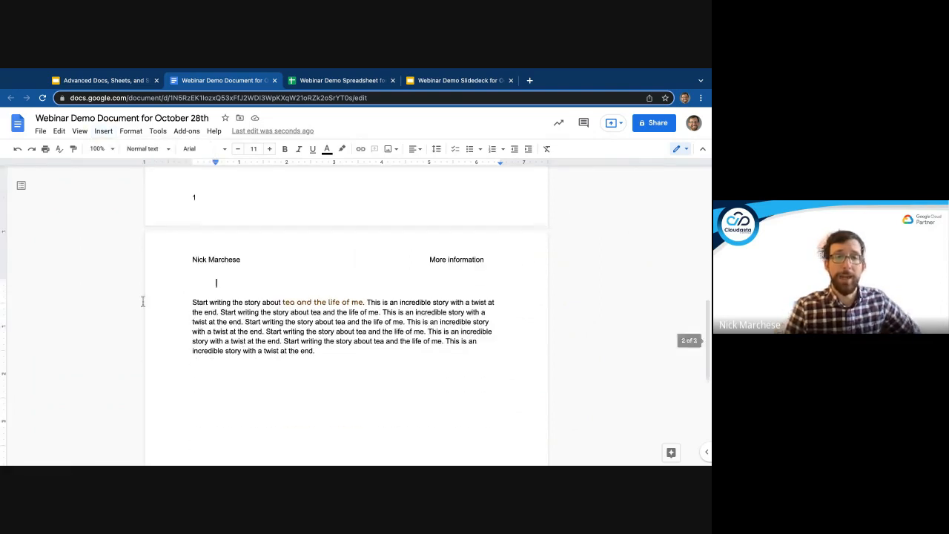
- Enter "Chapter 1" above the story paragraph on the second page and style it as Heading 1
key(Down)
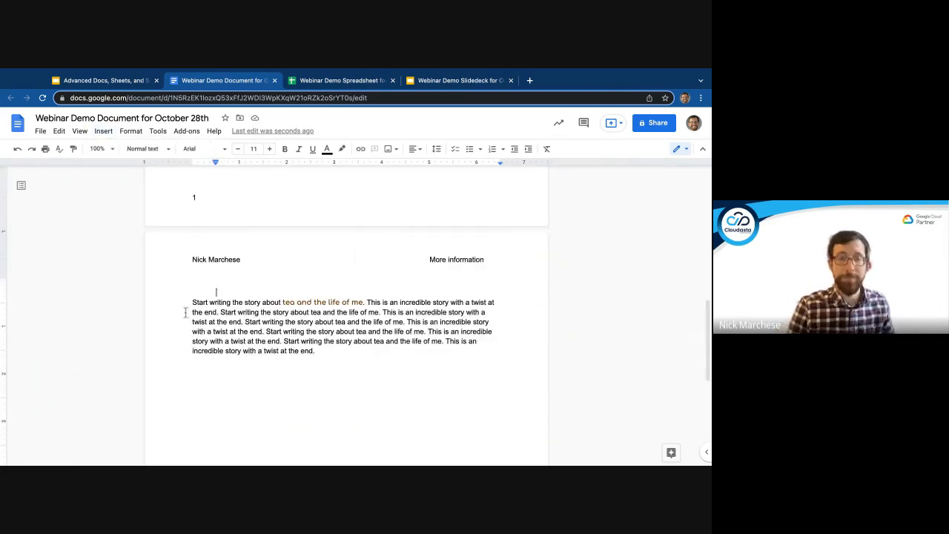
text(Chapter 1)
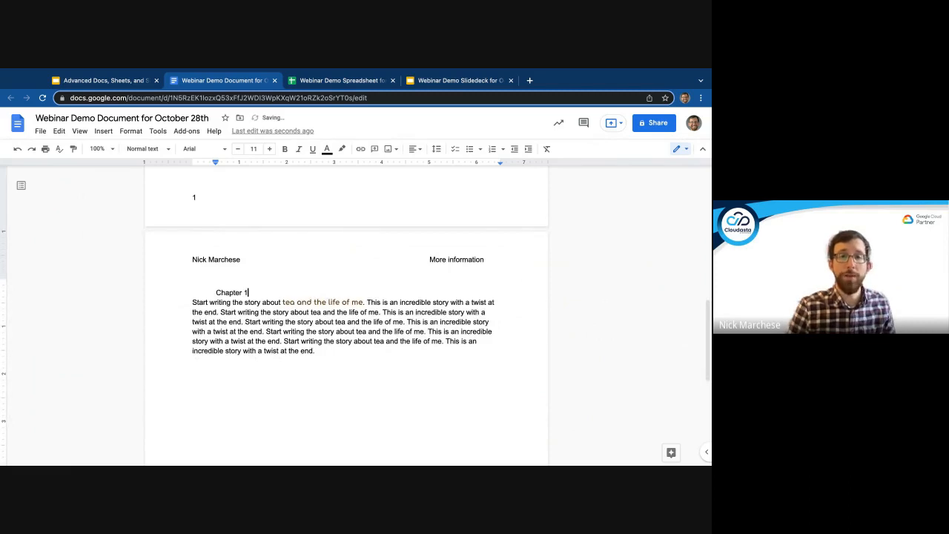
key(shift+Left)
key(shift+Left)
key(shift+Left)
key(shift+Left)
key(shift+Left)
key(shift+Left)
key(shift+Left)
key(shift+Left)
key(shift+Left)
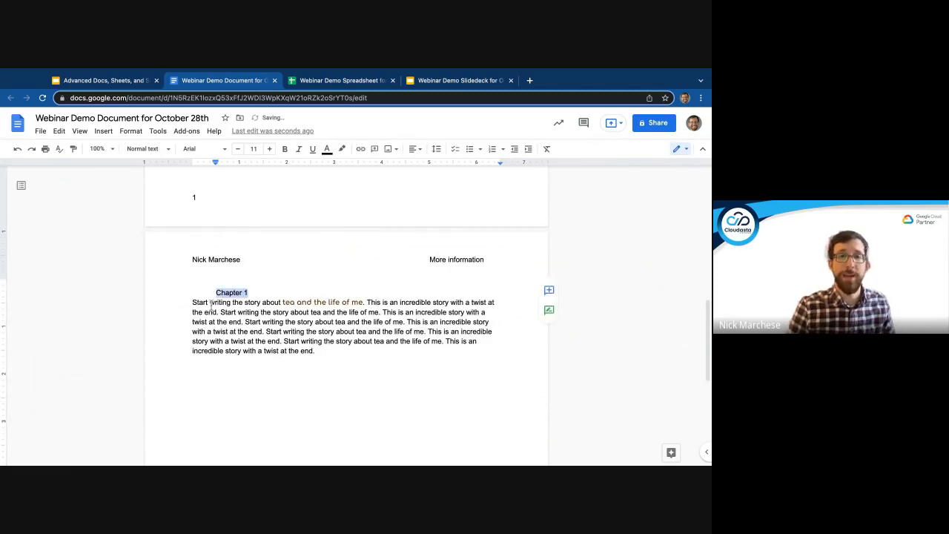
scroll(60, 104, up, 1)
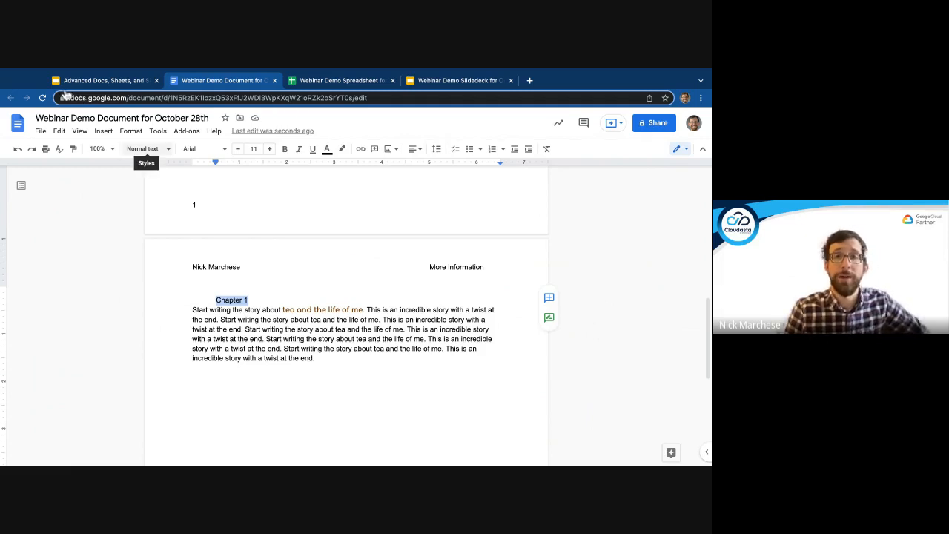
click(148, 149)
mouse_move(170, 279)
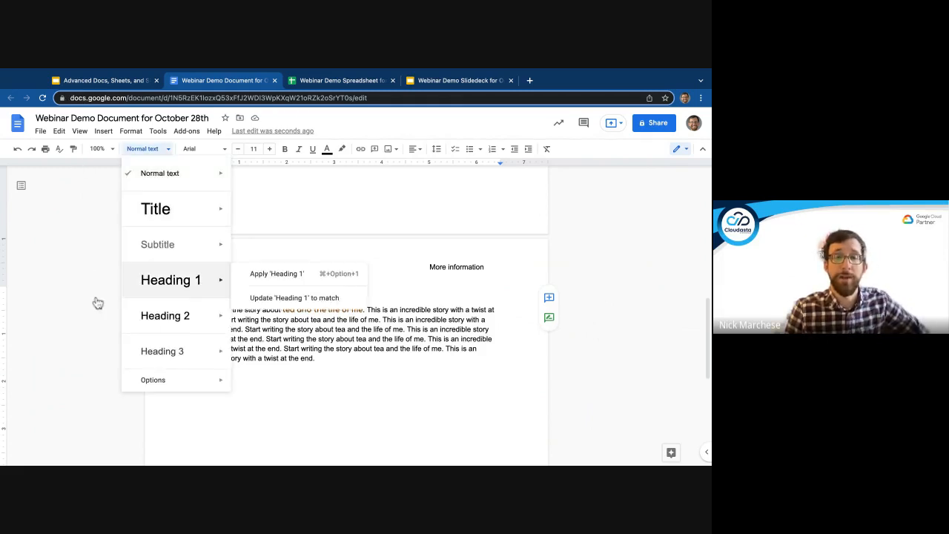
click(276, 274)
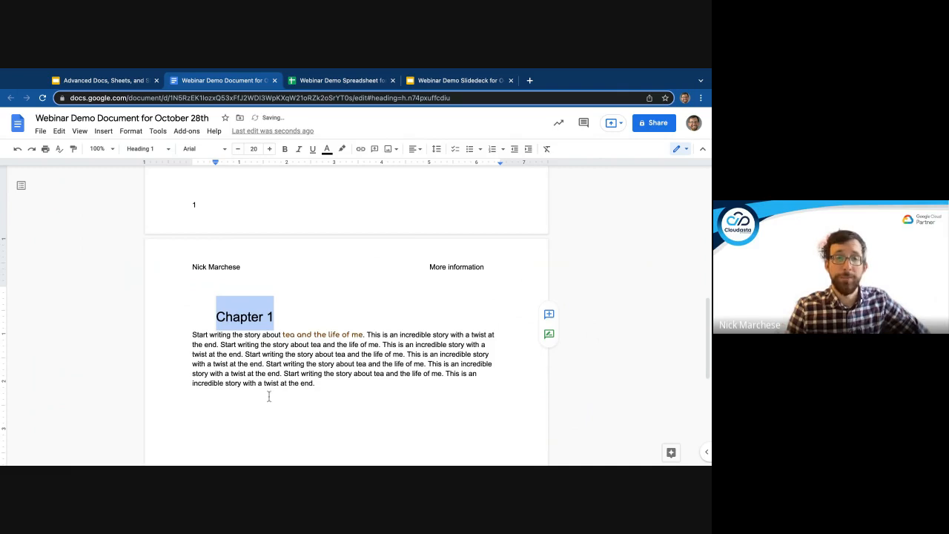
- Copy the Chapter 1 heading with its story paragraph and paste the copy below the original, separated by a blank line
key(Right)
shift+click(326, 447)
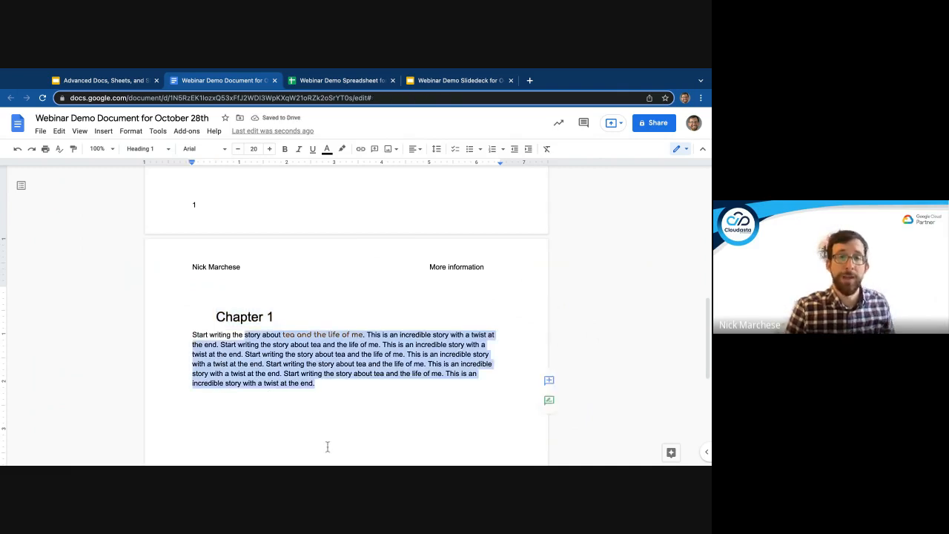
key(ctrl+c)
click(360, 455)
key(Return)
key(ctrl+v)
- Rename the heading of the pasted section as "Chapter 2"
double_click(278, 365)
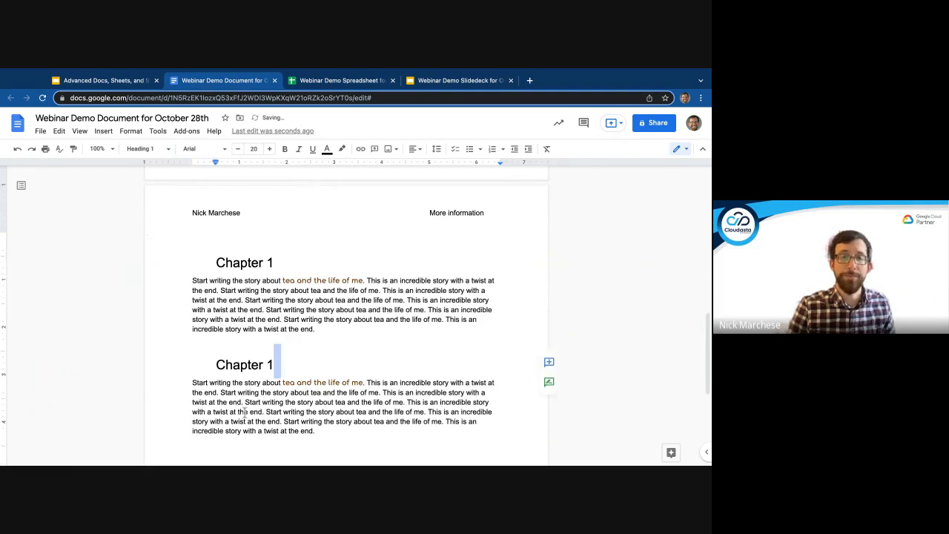
key(BackSpace)
key(BackSpace)
text(2)
- Insert a page break before the Chapter 2 heading
key(Home)
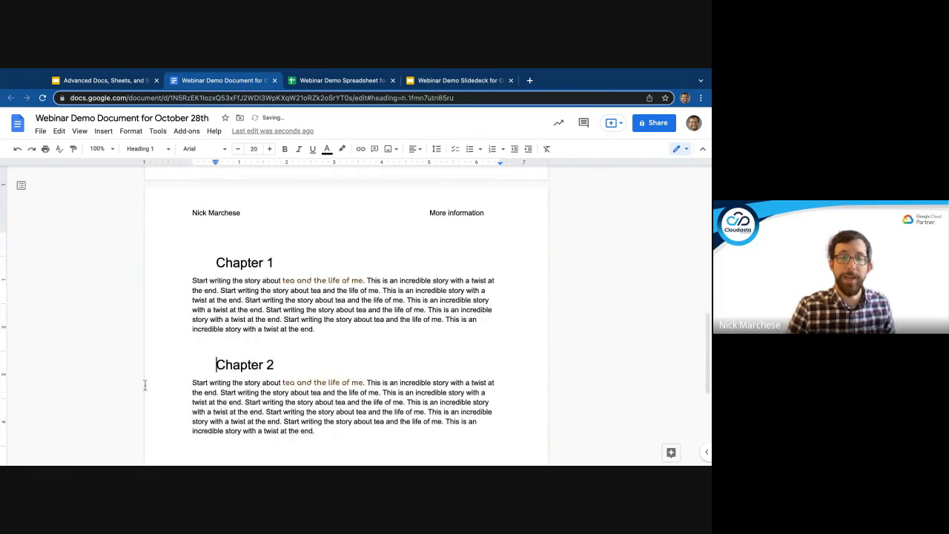
key(Up)
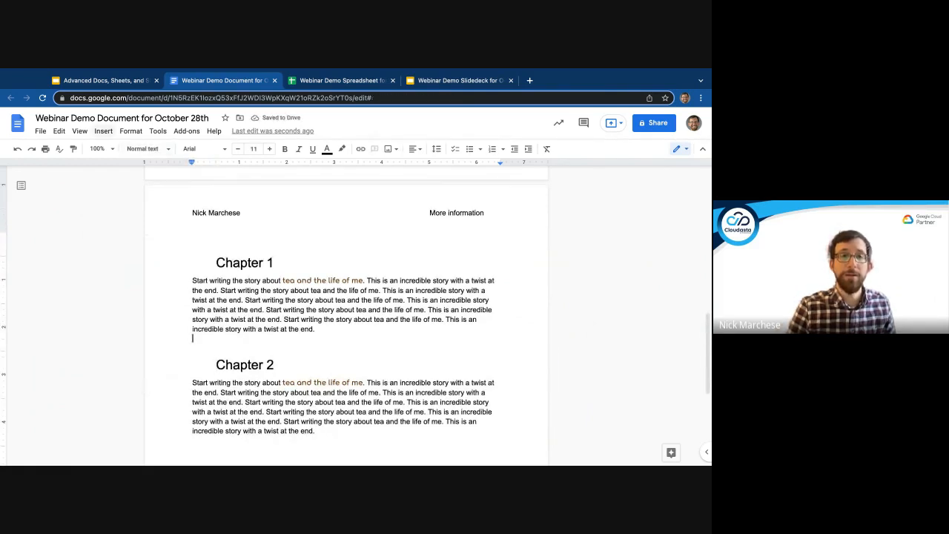
click(103, 132)
mouse_move(121, 380)
click(248, 383)
- Review the document's pages to see how the title table and the chapters are laid out
scroll(215, 423, down, 5)
scroll(225, 399, up, 2)
scroll(225, 399, up, 10)
scroll(228, 393, down, 3)
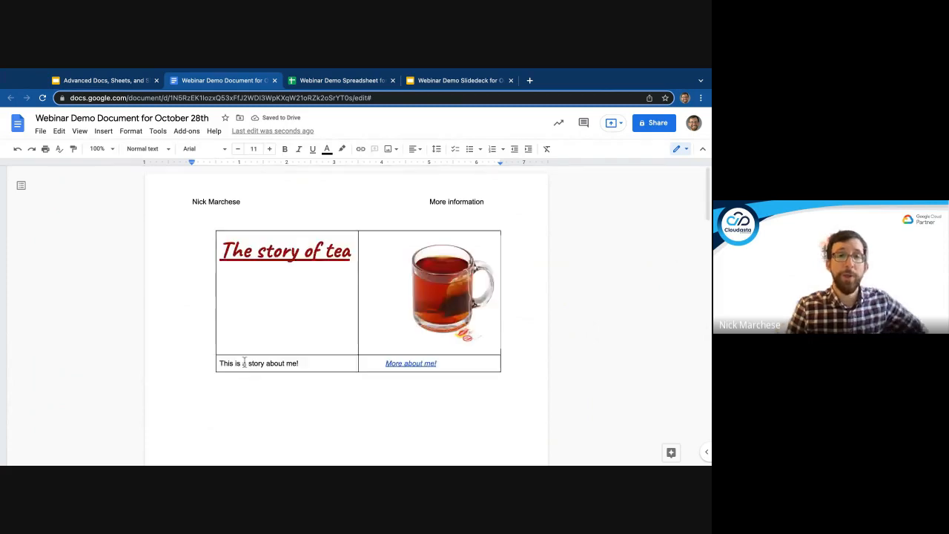
scroll(263, 420, down, 1)
scroll(261, 421, down, 5)
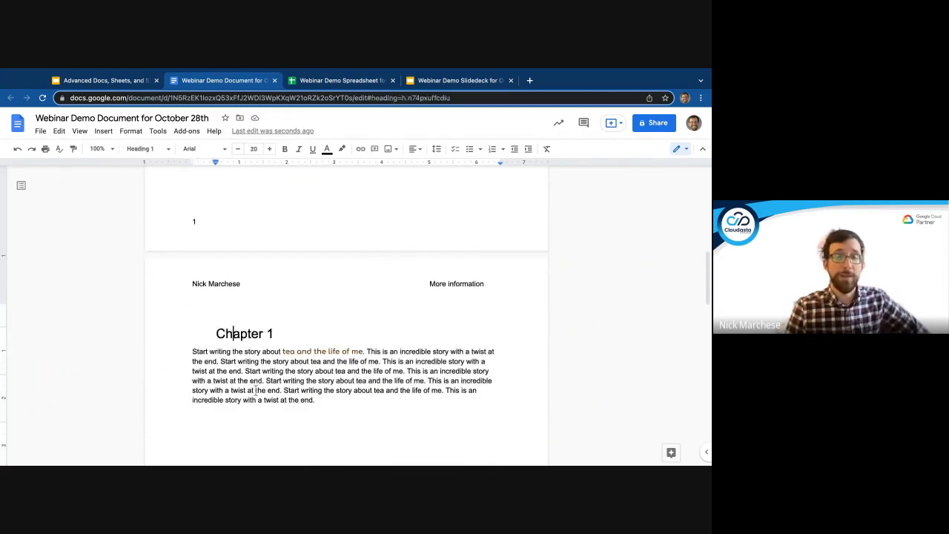
scroll(182, 387, up, 3)
scroll(182, 387, down, 5)
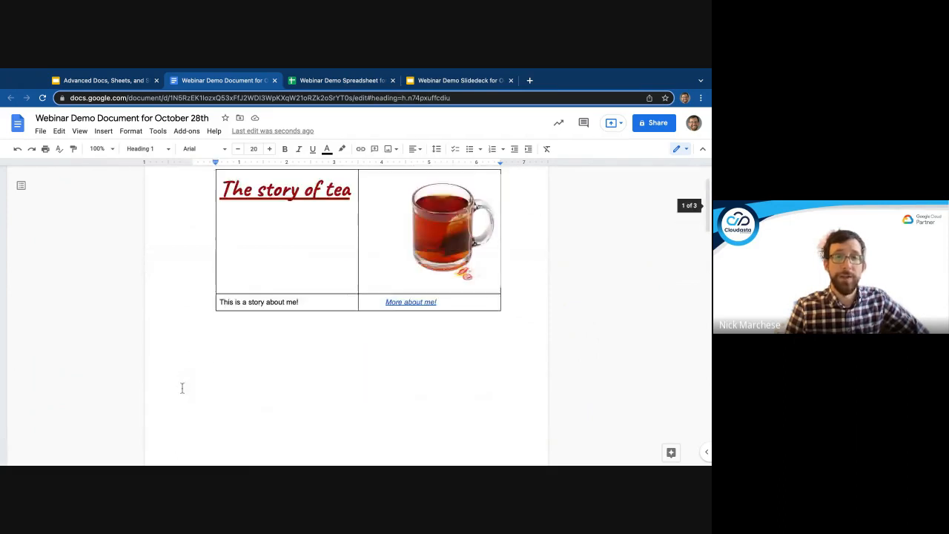
scroll(222, 430, up, 1)
- Insert a table of contents with page numbers directly below the title table on the first page
click(222, 427)
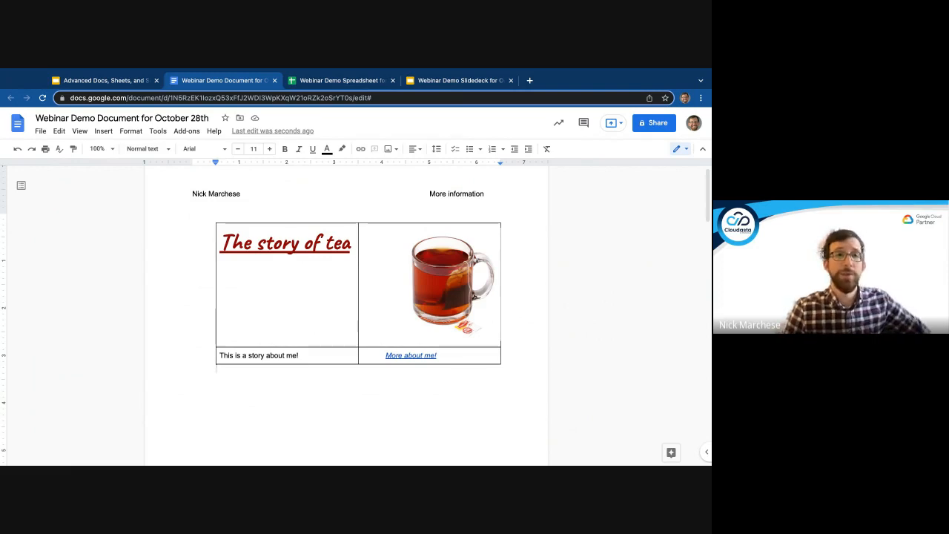
click(103, 130)
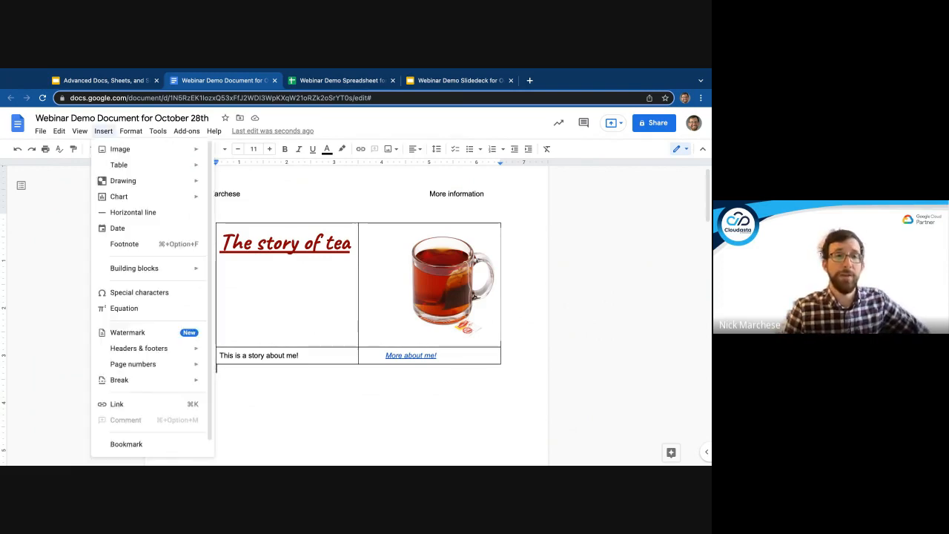
scroll(139, 289, down, 1)
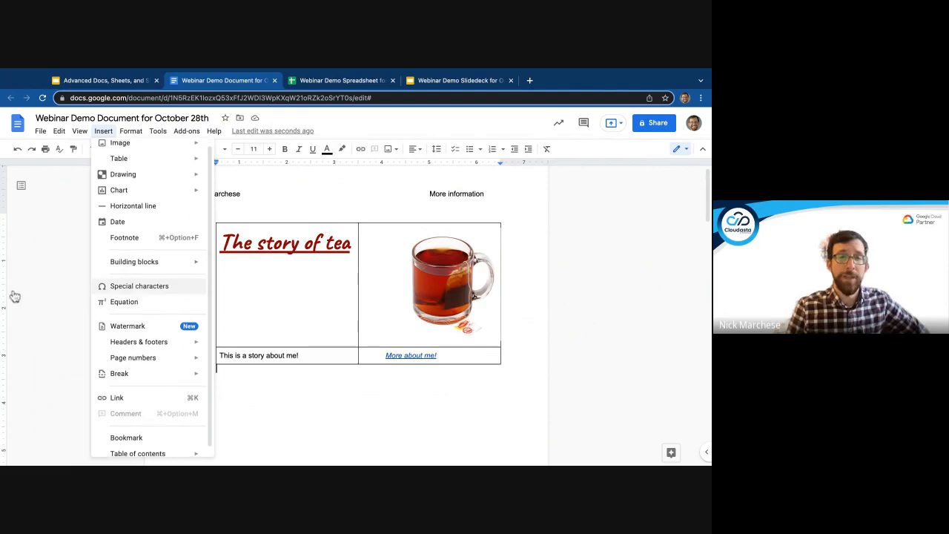
scroll(140, 306, down, 1)
mouse_move(148, 445)
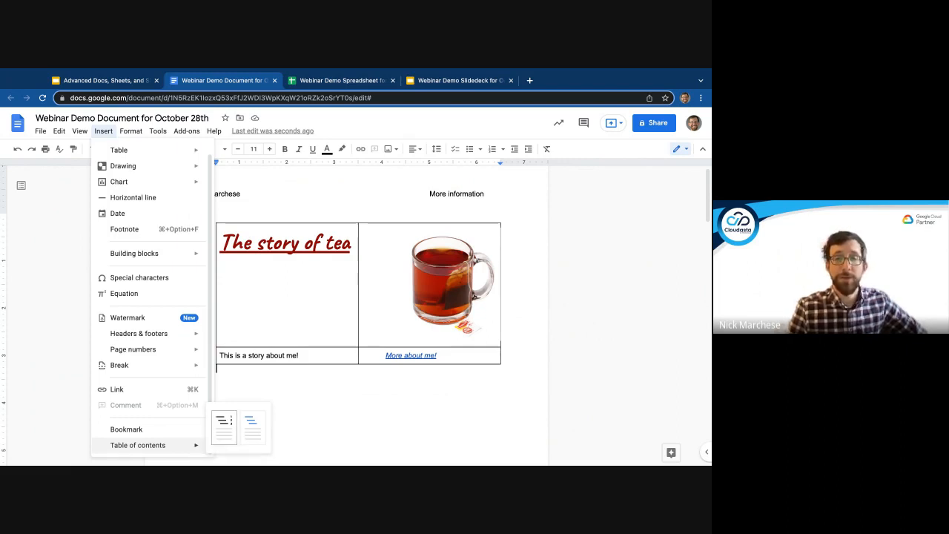
click(223, 428)
click(169, 450)
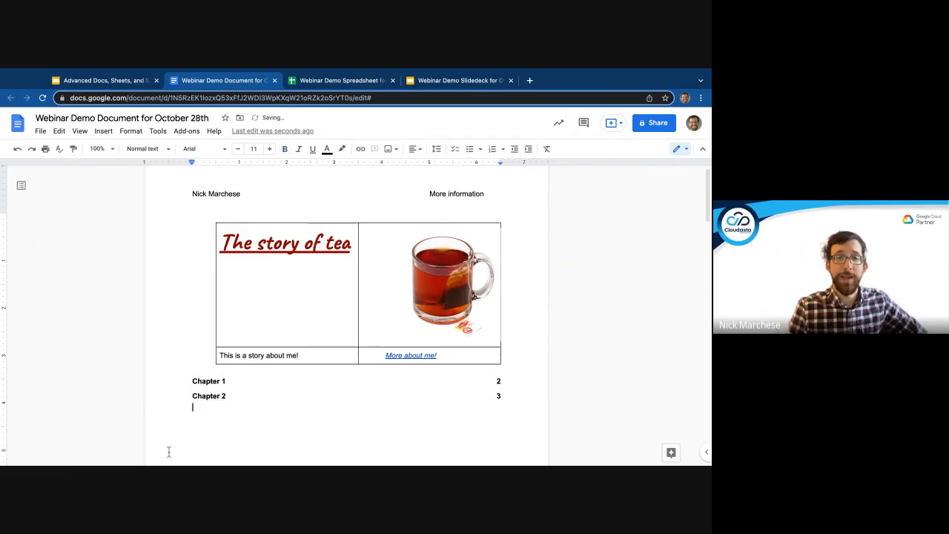
key(BackSpace)
scroll(196, 451, down, 1)
scroll(212, 402, down, 5)
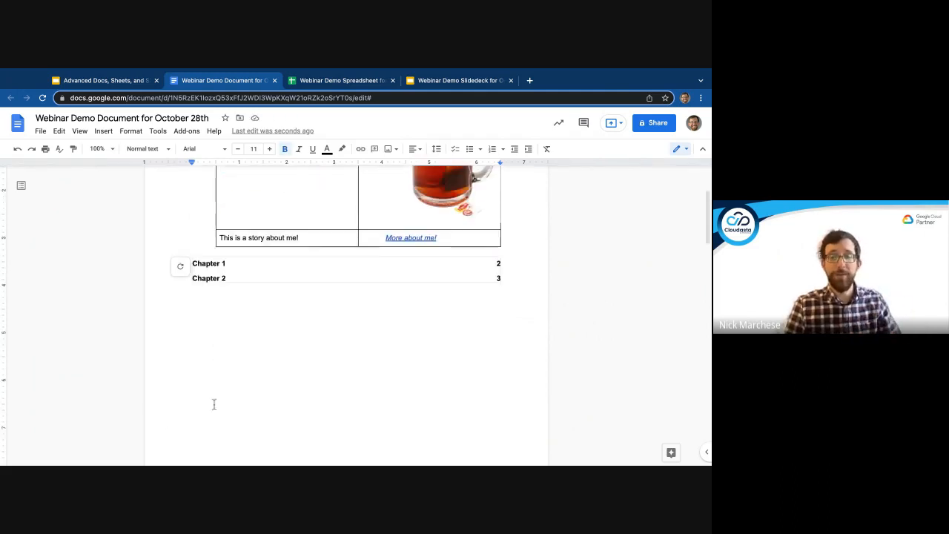
scroll(215, 403, up, 5)
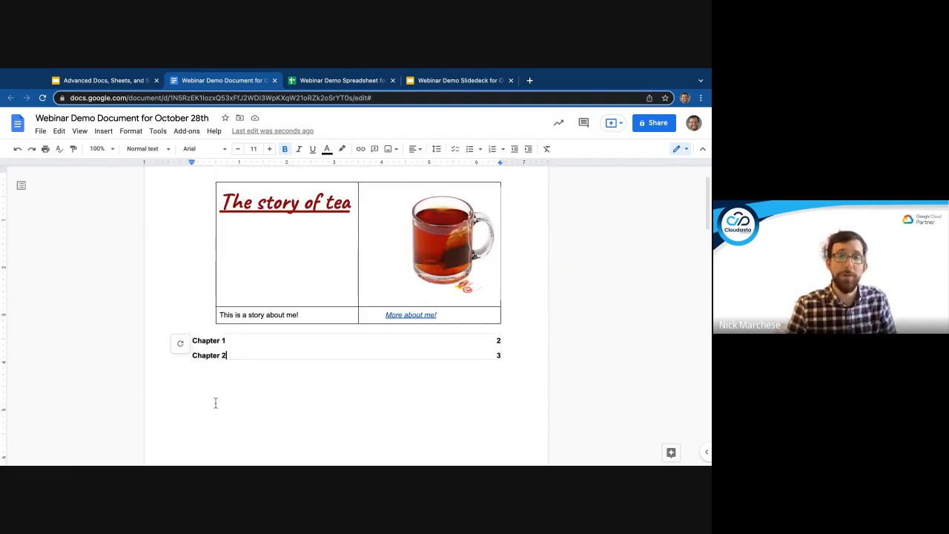
- Extend the Chapter 1 heading so it reads "Chapter 1 - The beginning"
scroll(212, 403, down, 7)
scroll(215, 401, down, 1)
click(243, 294)
key(super+Right)
text(- )
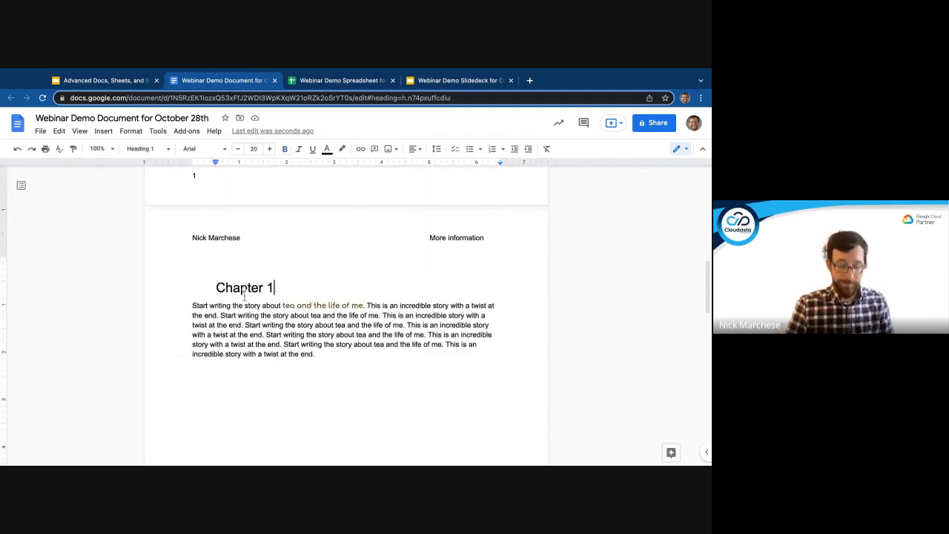
text(The )
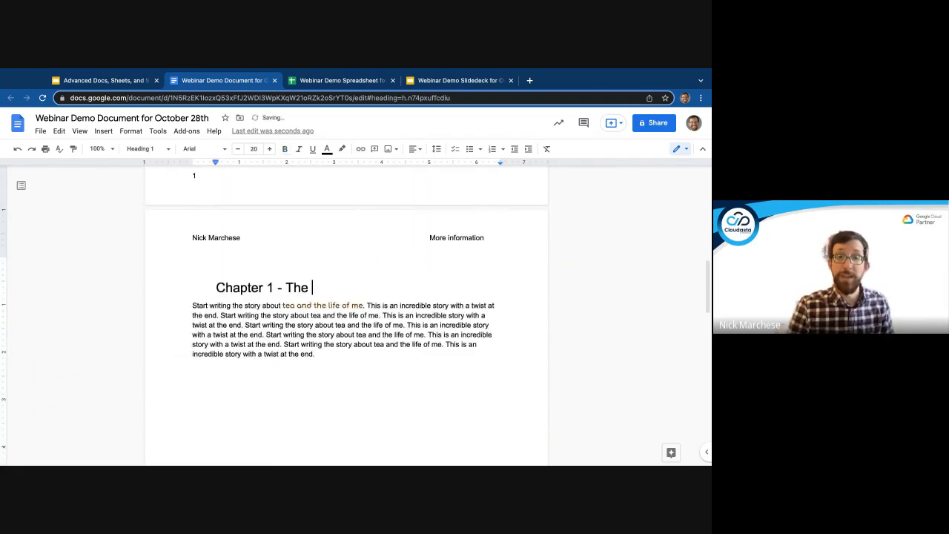
text(beginning)
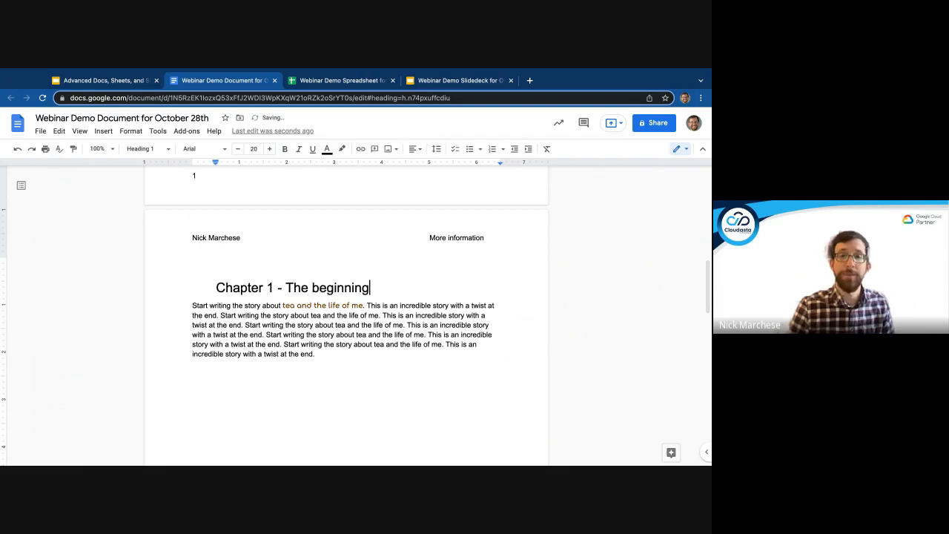
- Update the table of contents so it picks up the changed Chapter 1 heading
scroll(254, 321, up, 1)
scroll(254, 320, up, 3)
scroll(255, 326, down, 4)
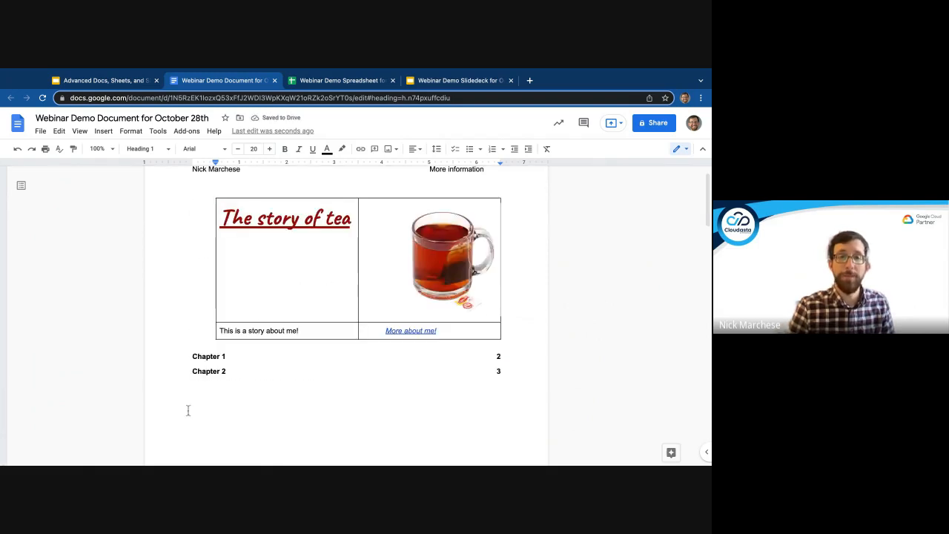
click(245, 409)
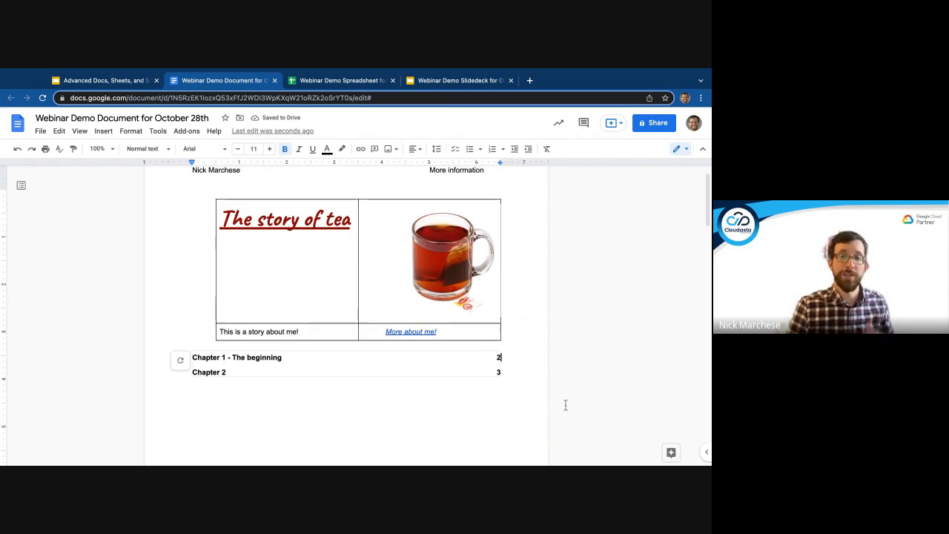
click(183, 456)
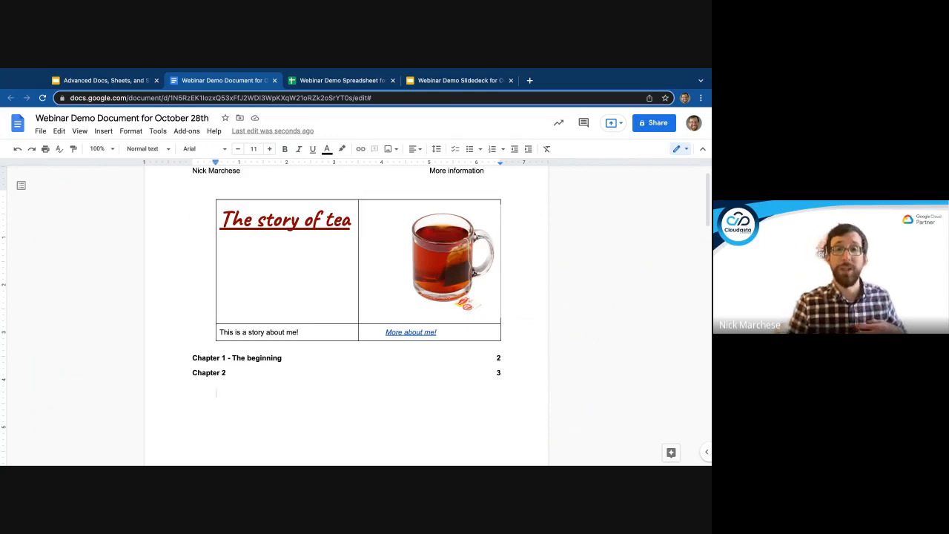
- Follow the Chapter 1 link in the table of contents to its heading in the document
scroll(137, 254, down, 2)
scroll(137, 254, down, 2)
click(143, 246)
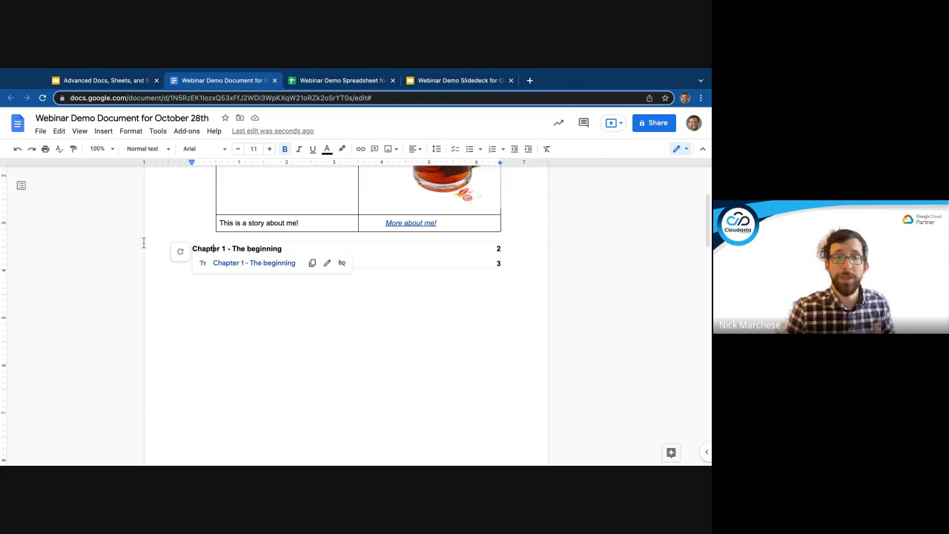
click(253, 262)
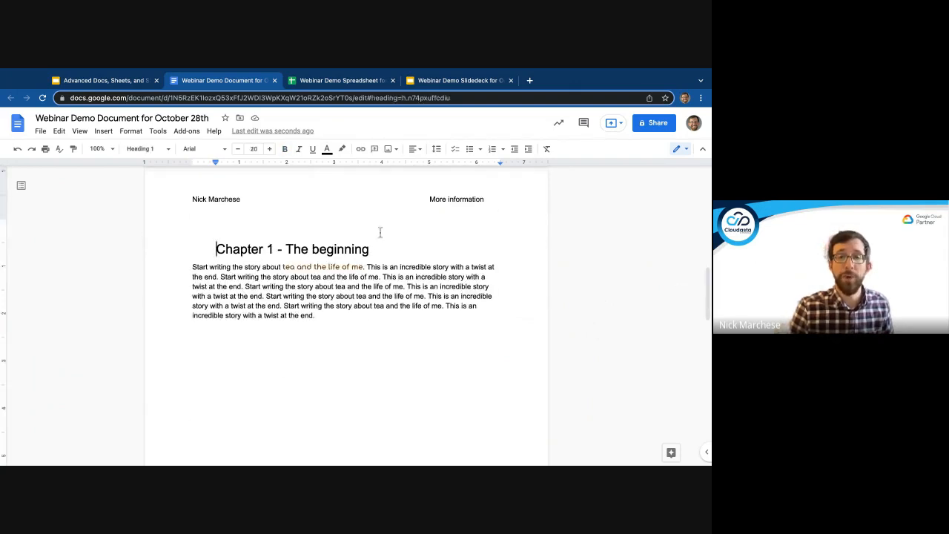
click(297, 287)
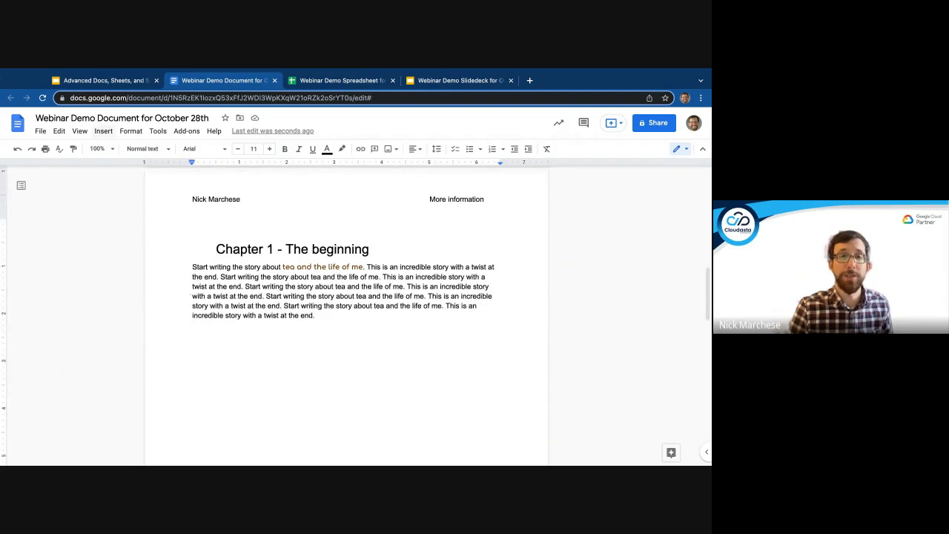
- Select the Chapter 1 heading text and look through the available paragraph and heading styles without changing it
drag(232, 243, 344, 246)
click(147, 148)
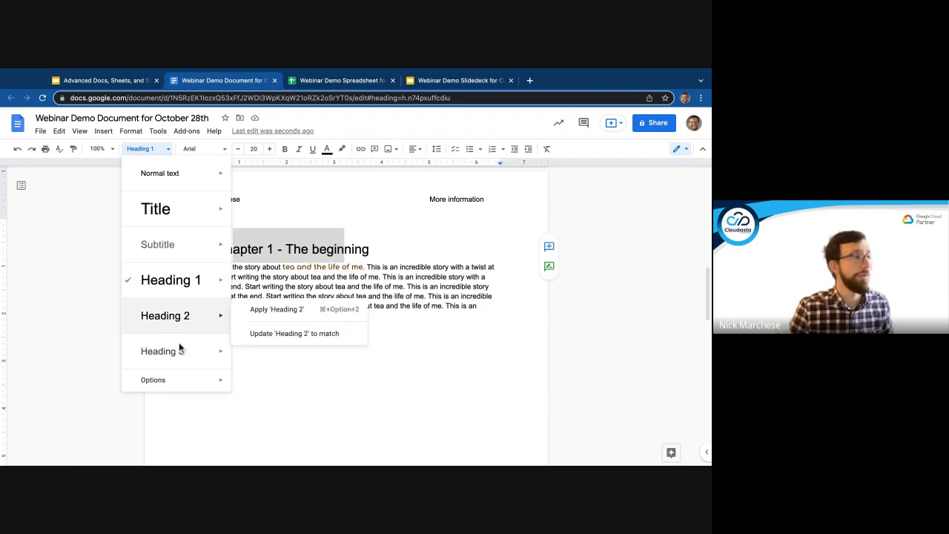
click(462, 427)
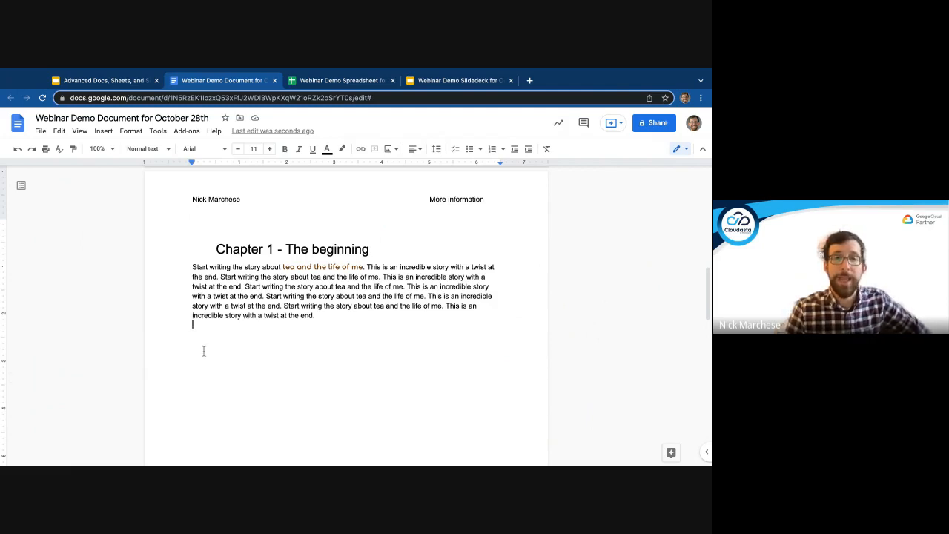
- Check the web address behind the "More about me!" link in the title table
scroll(336, 338, up, 2)
scroll(337, 338, up, 12)
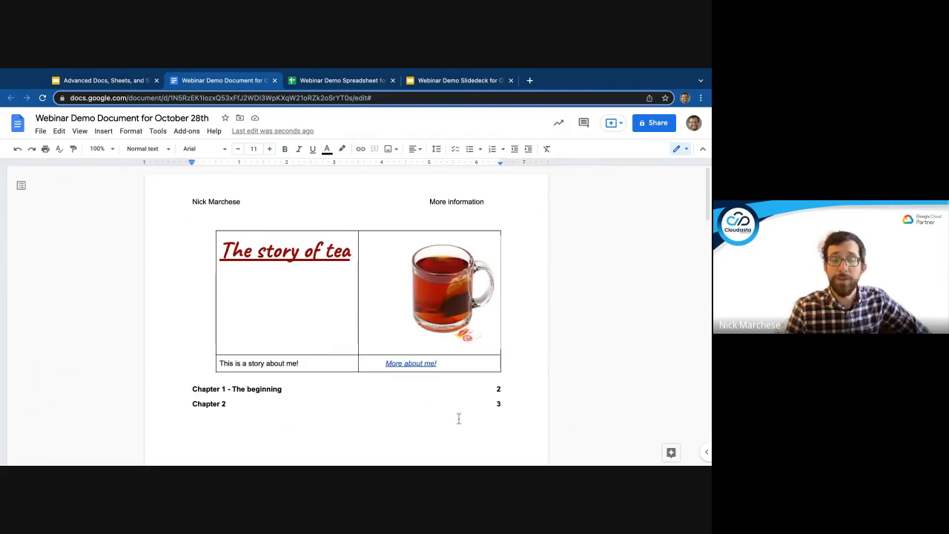
click(425, 363)
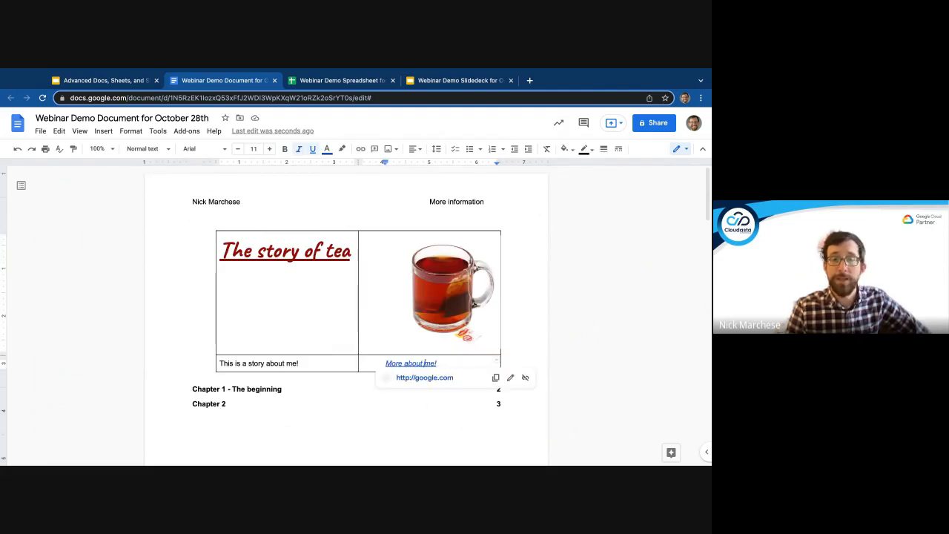
- Add a blank line below the Chapter 1 story paragraph
scroll(358, 424, down, 15)
scroll(375, 445, up, 3)
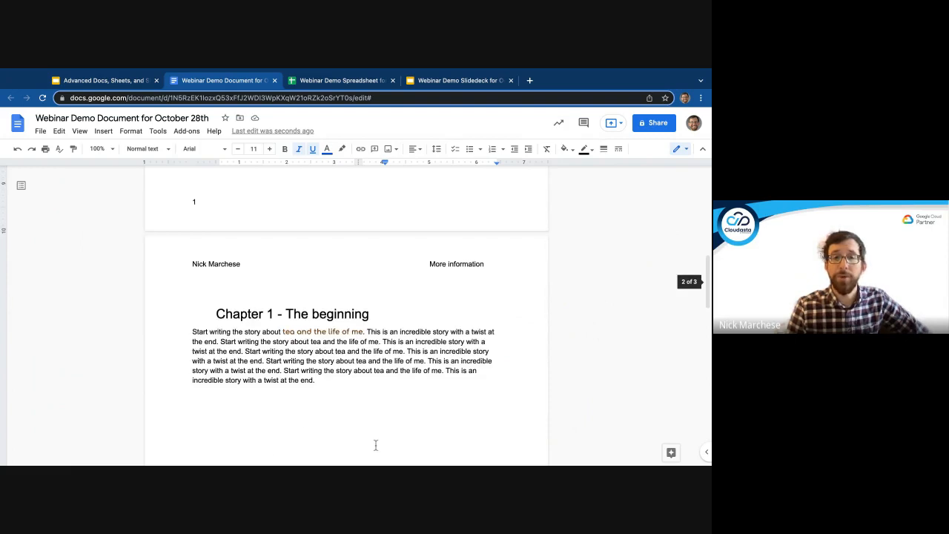
scroll(319, 405, down, 1)
click(338, 371)
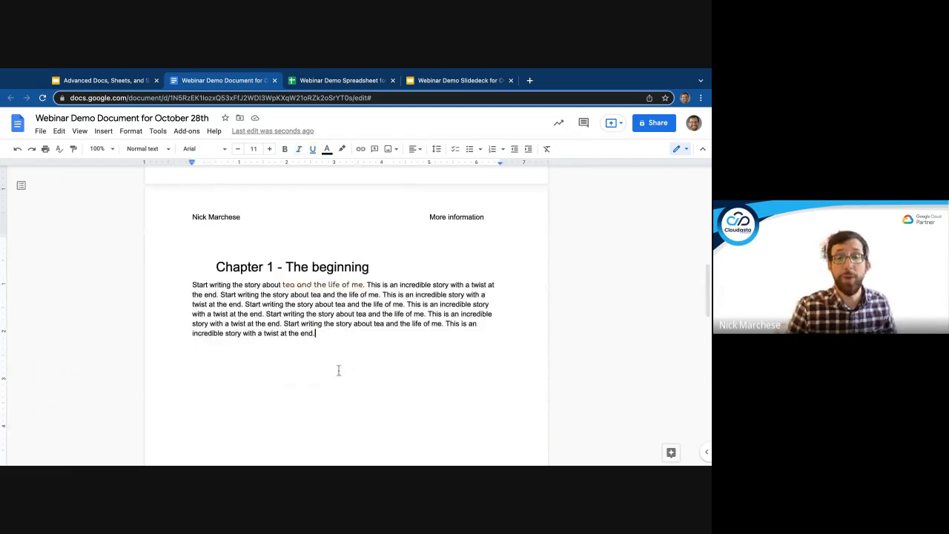
key(Return)
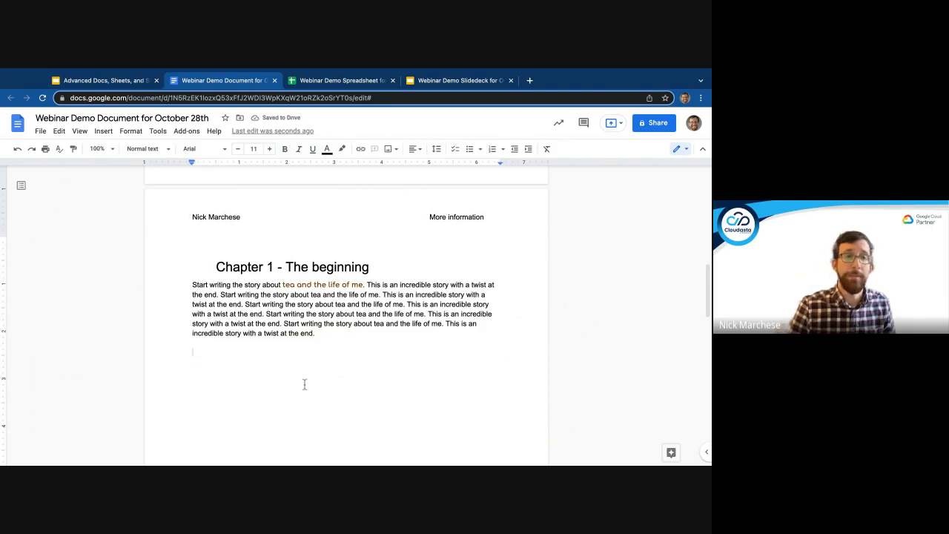
- Copy the web address of the Webinar Demo Spreadsheet in Google Sheets and insert it below the Chapter 1 paragraph as a file chip
click(345, 80)
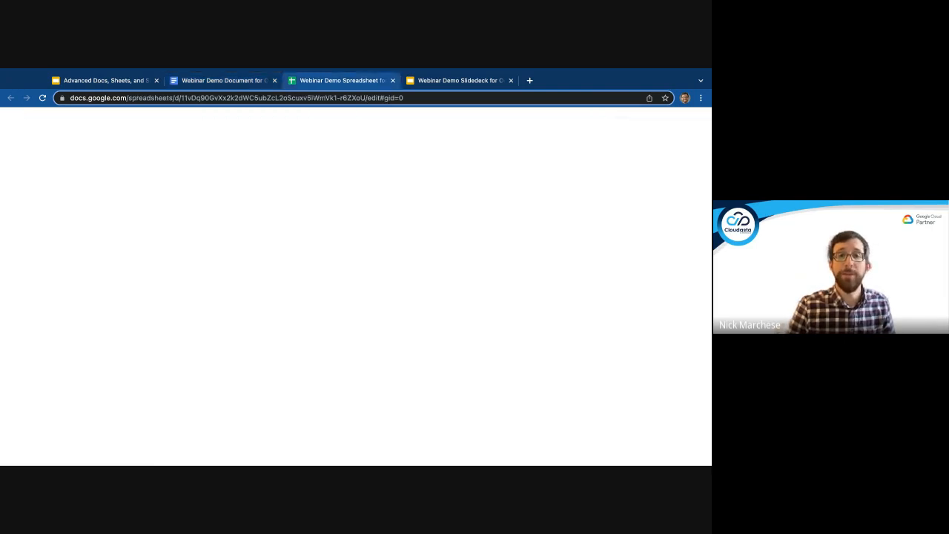
click(318, 97)
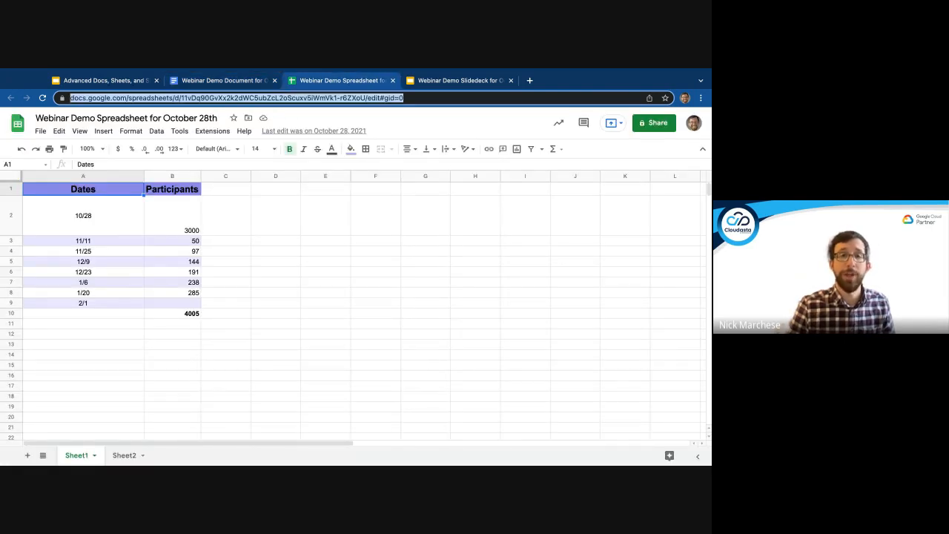
key(ctrl+shift+Tab)
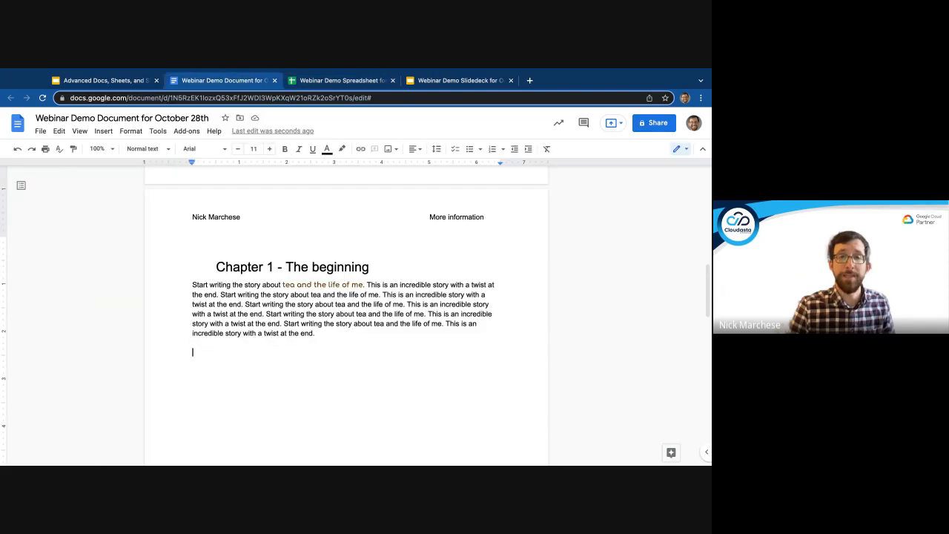
key(ctrl+v)
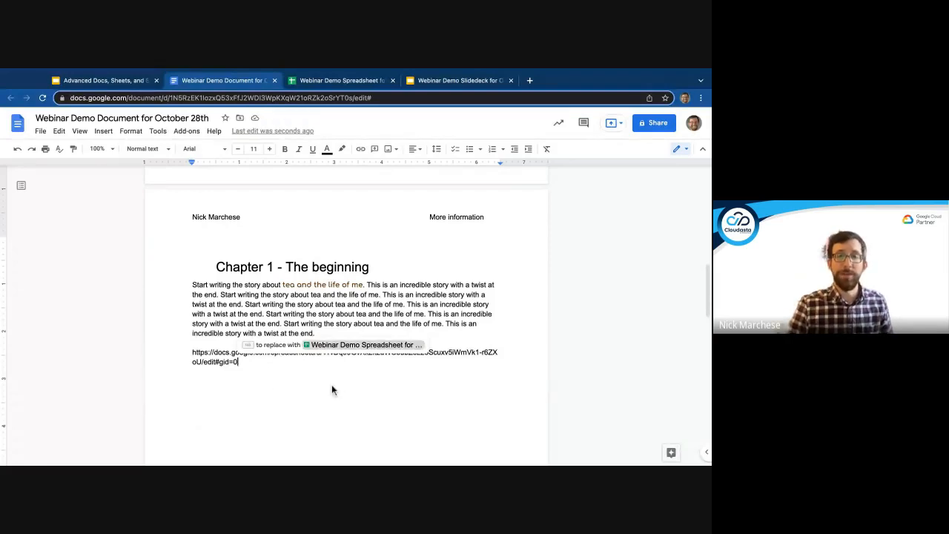
key(Tab)
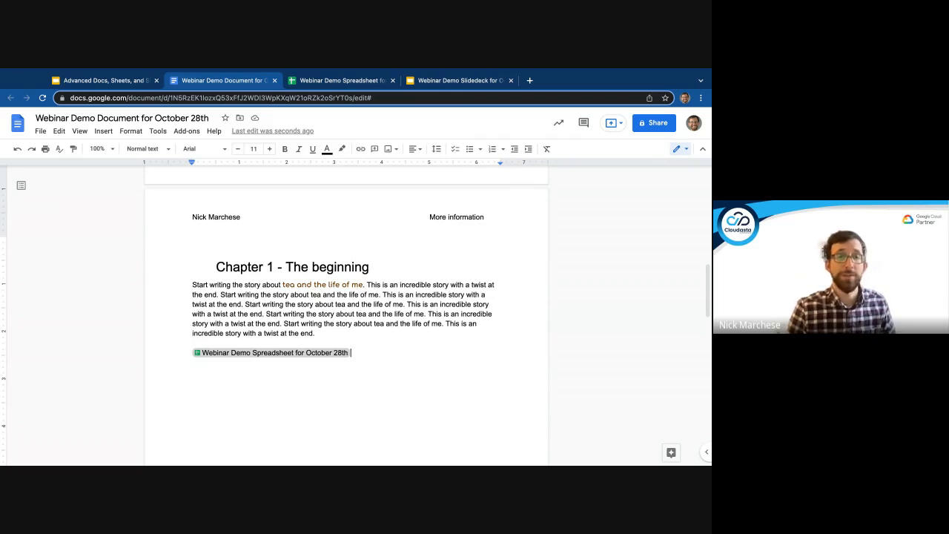
scroll(305, 386, up, 2)
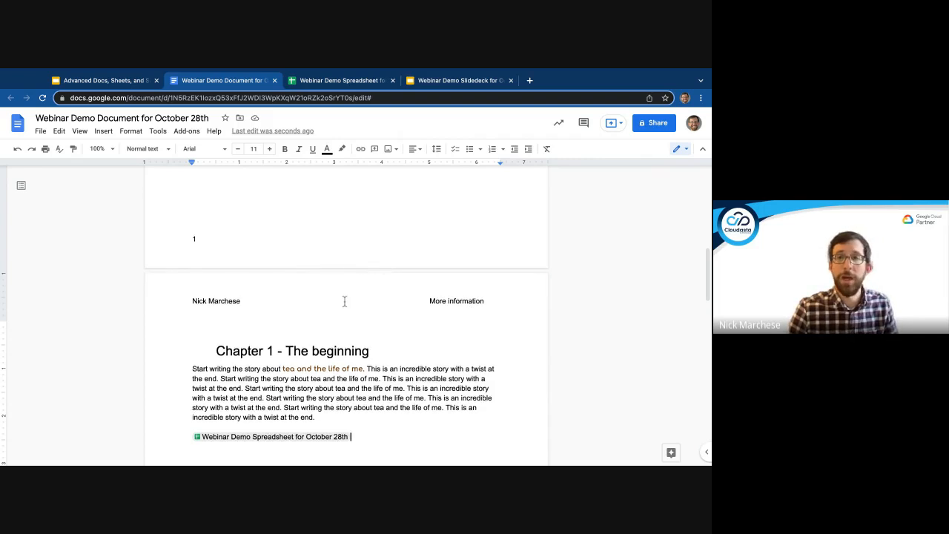
scroll(342, 296, down, 1)
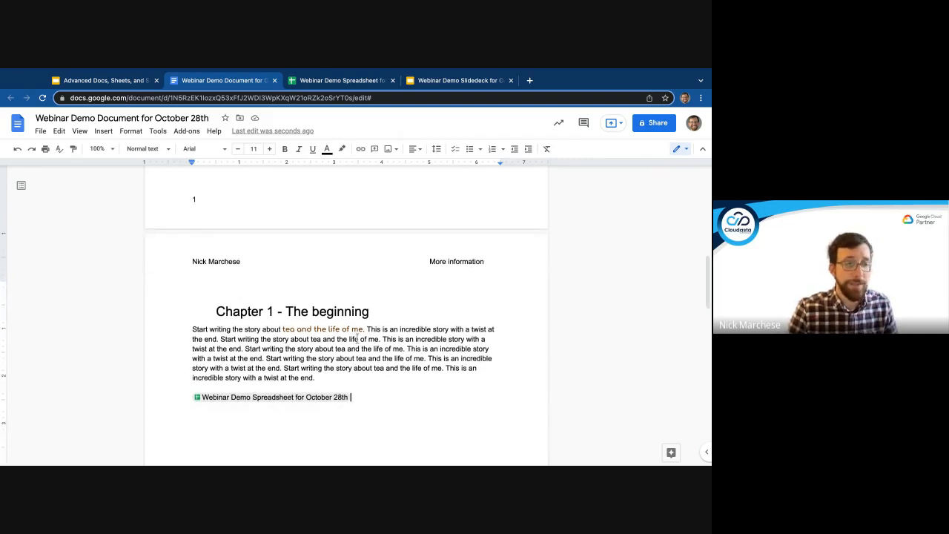
scroll(354, 335, up, 1)
scroll(356, 339, down, 3)
scroll(356, 339, up, 1)
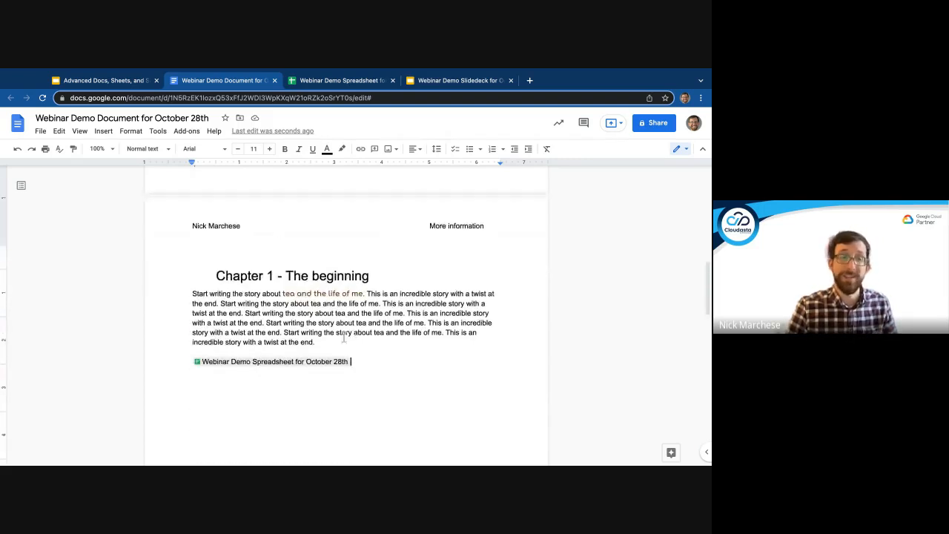
scroll(340, 336, up, 3)
scroll(338, 336, up, 5)
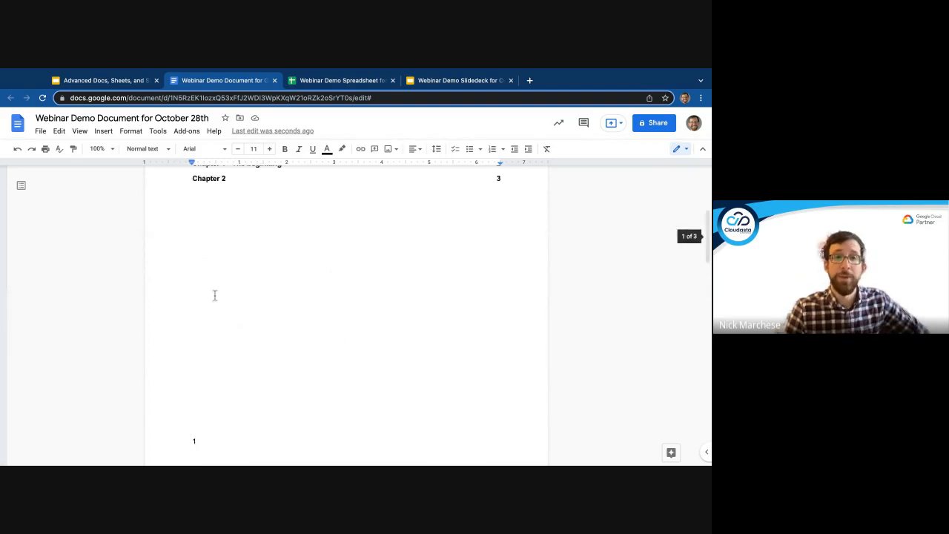
- Insert a pie chart on its own line above the Chapter 2 heading
scroll(297, 338, down, 8)
key(super+Return)
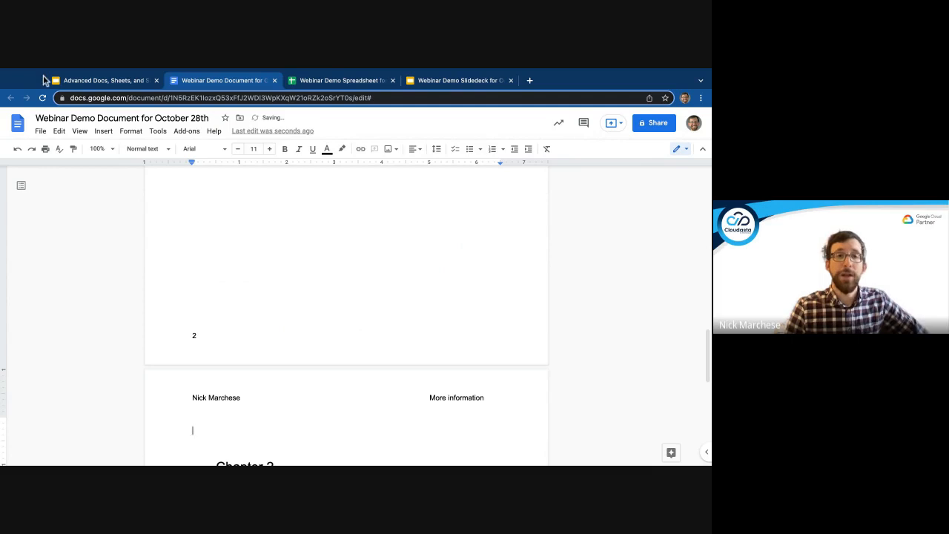
click(103, 132)
mouse_move(145, 182)
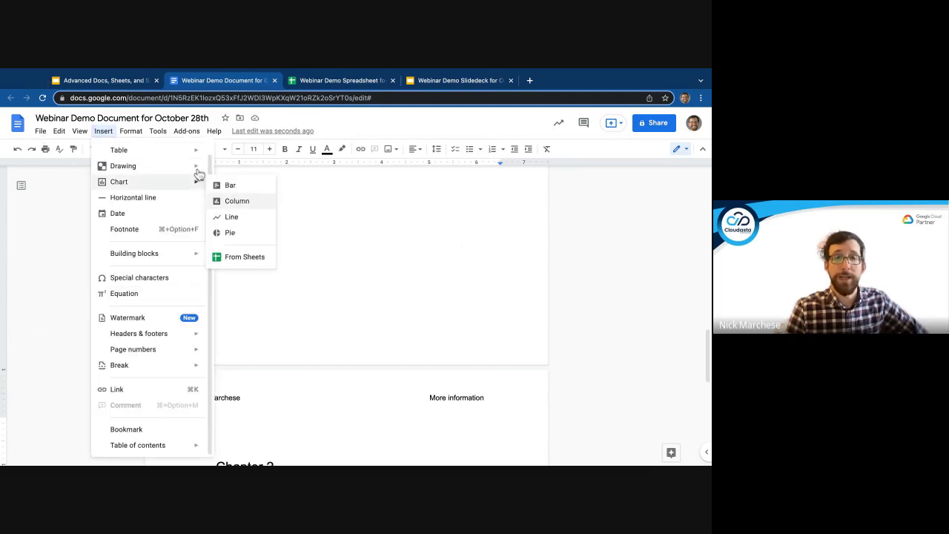
click(226, 232)
scroll(223, 233, down, 3)
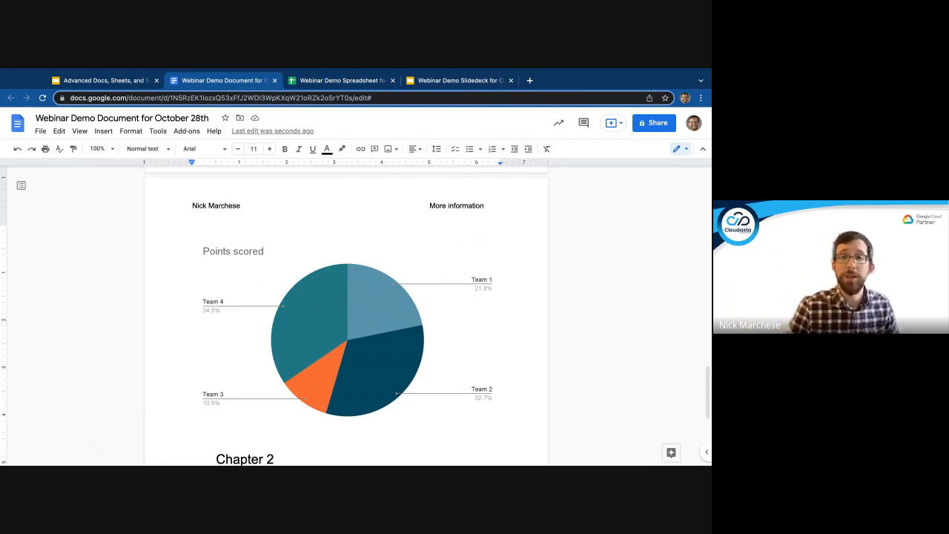
- Look at the source-link options of the Points scored pie chart
click(448, 294)
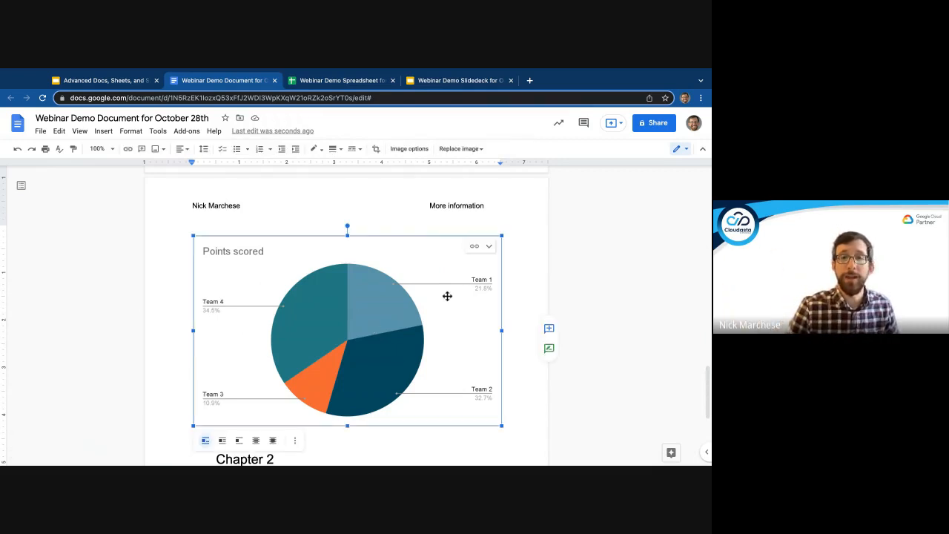
double_click(396, 306)
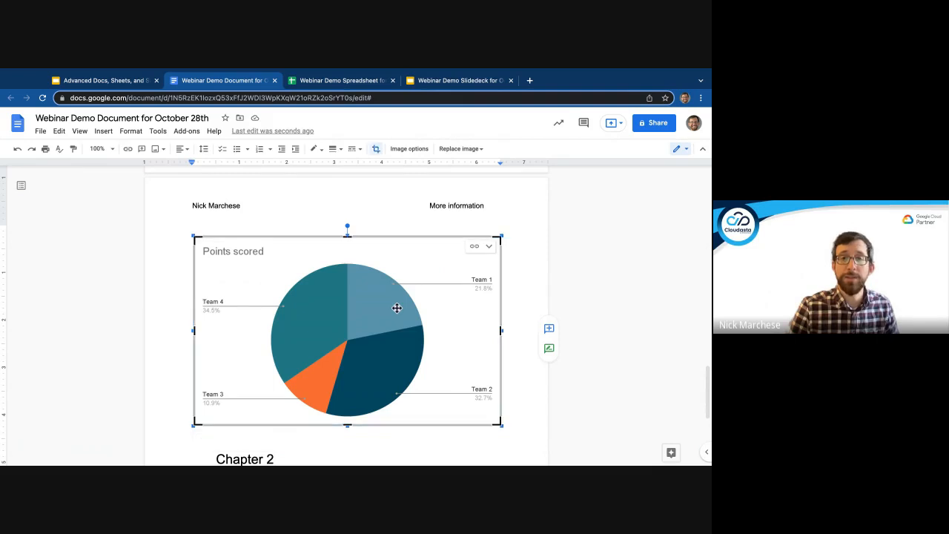
click(489, 246)
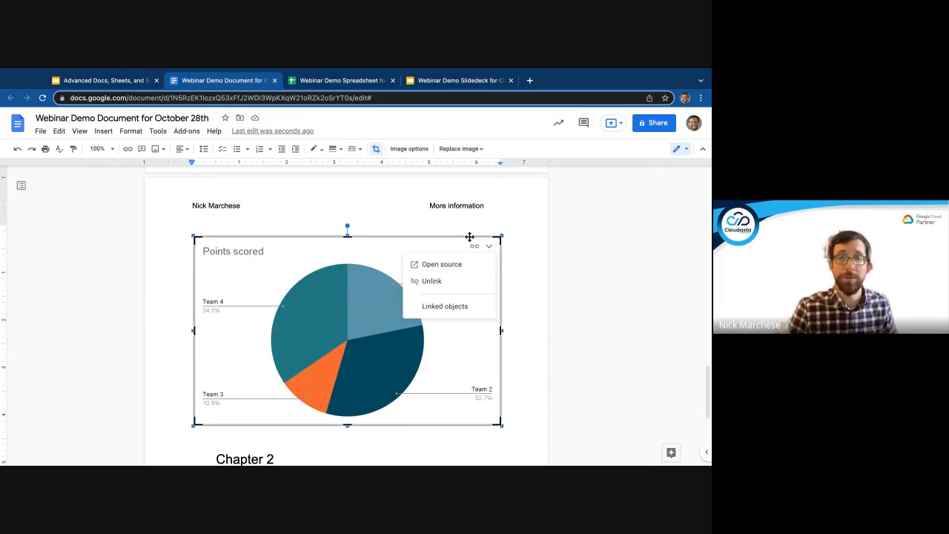
key(Escape)
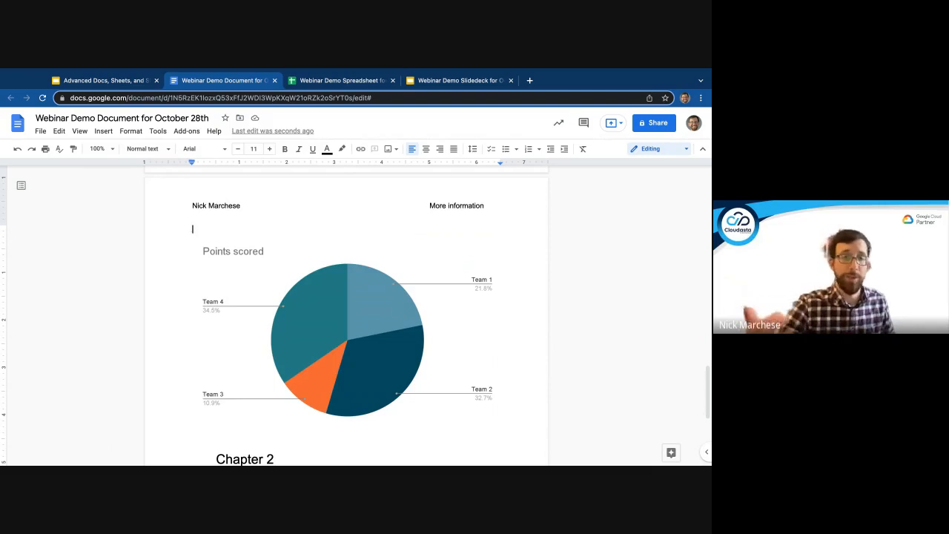
- Add a diagonal text watermark reading CLOUDASTA to the document in bold Arial
scroll(376, 374, down, 3)
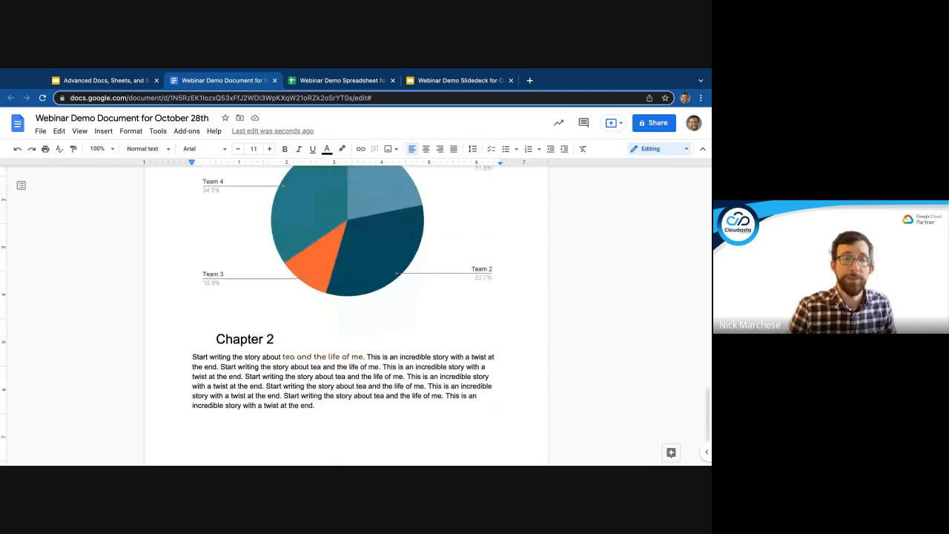
scroll(329, 452, down, 3)
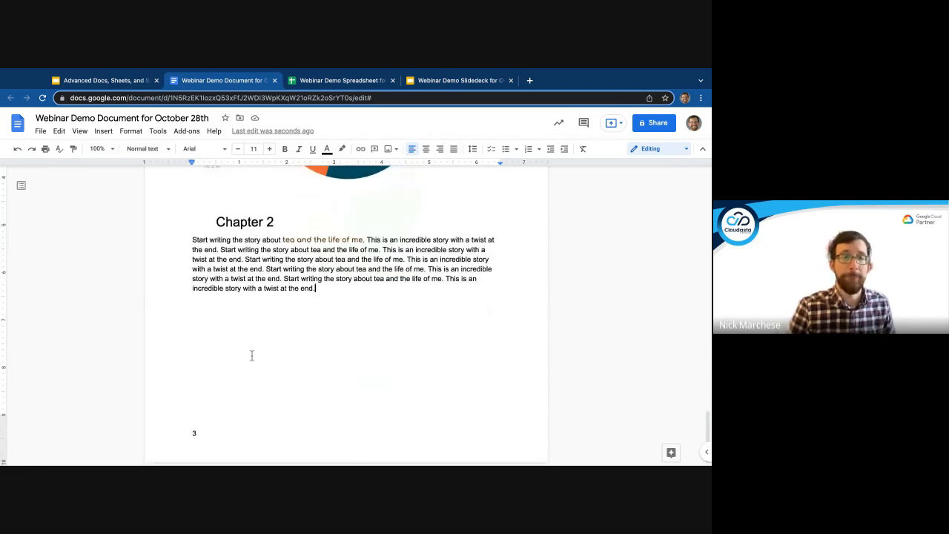
scroll(176, 315, up, 4)
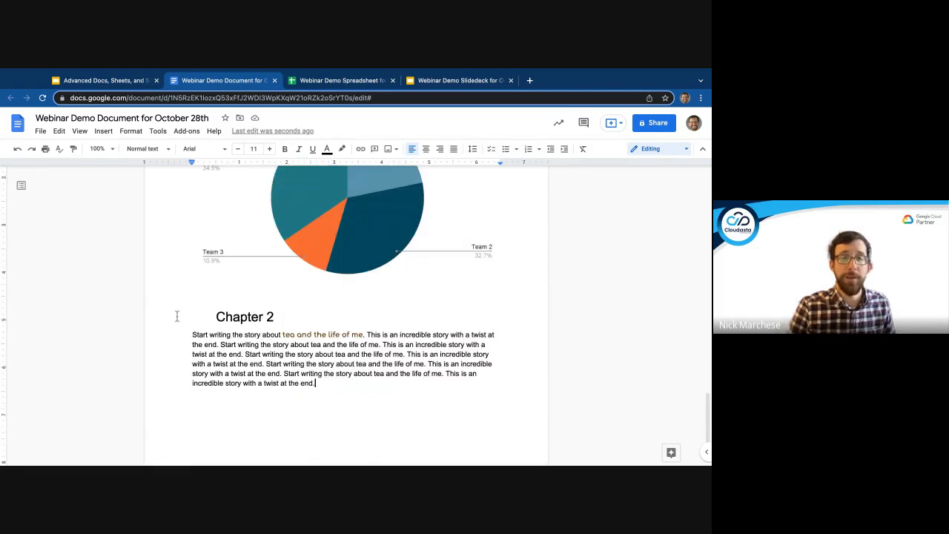
scroll(170, 321, down, 3)
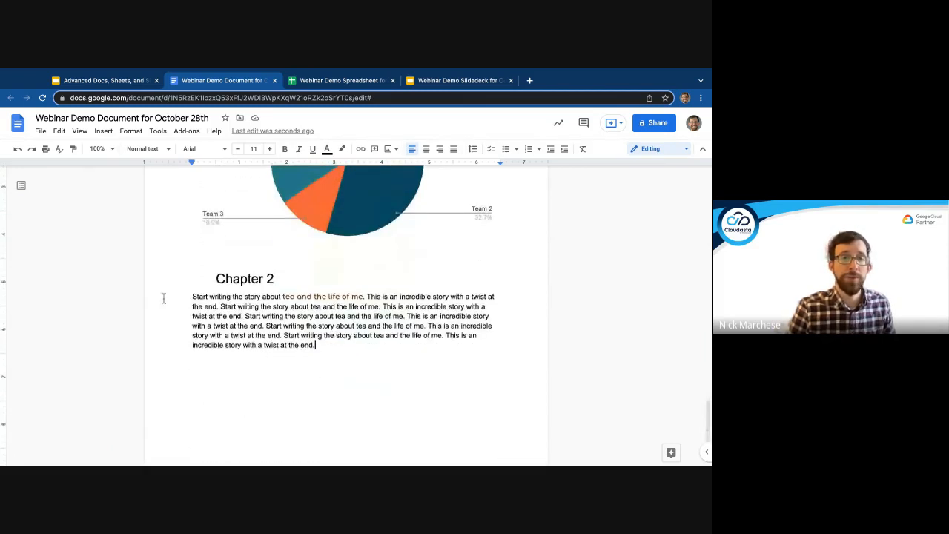
click(103, 130)
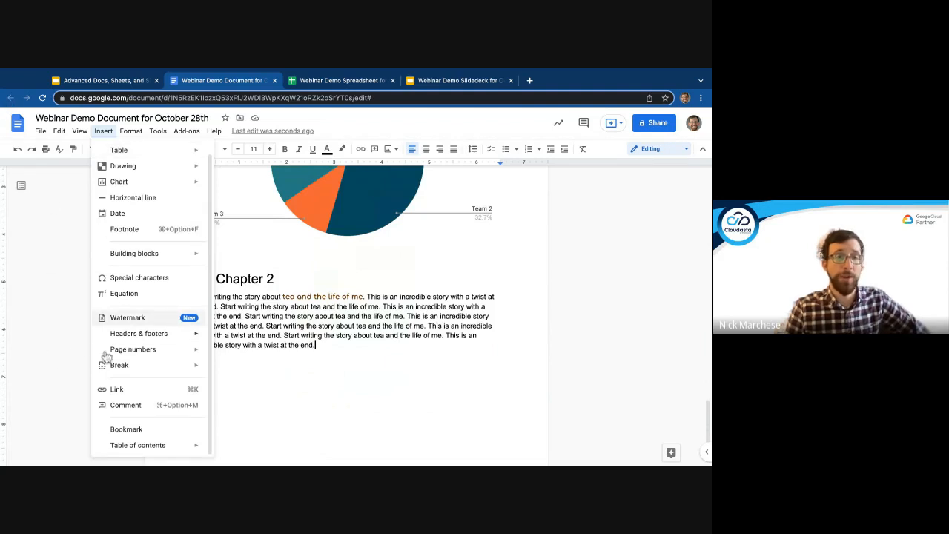
click(122, 319)
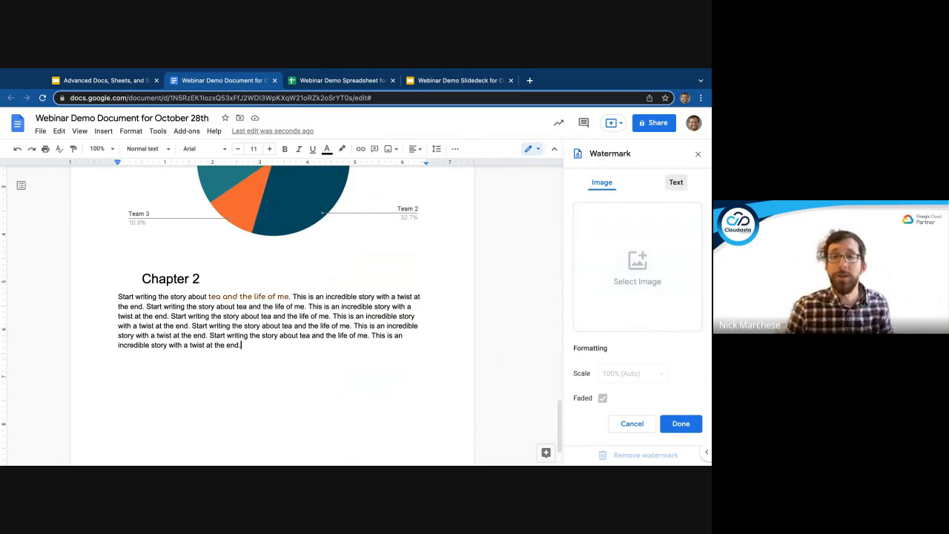
click(675, 182)
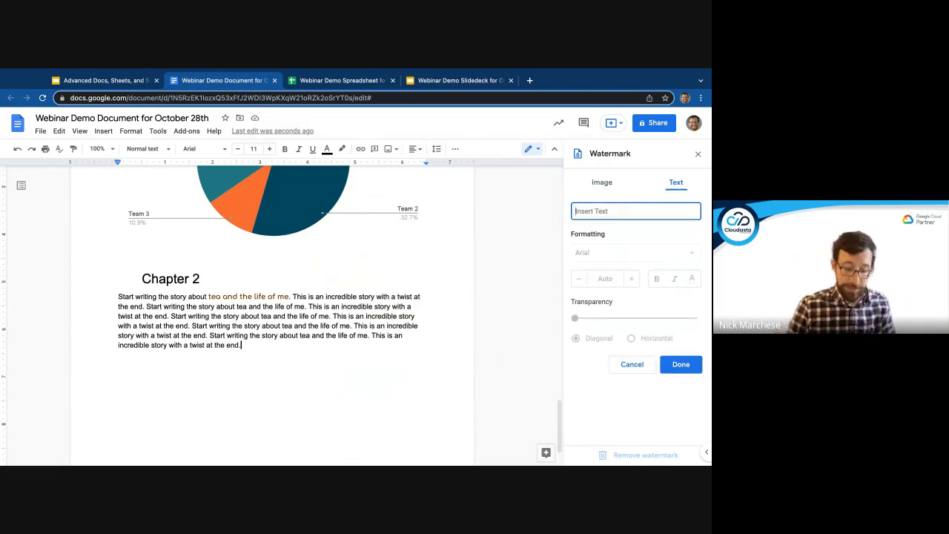
text(CLOUDASTA)
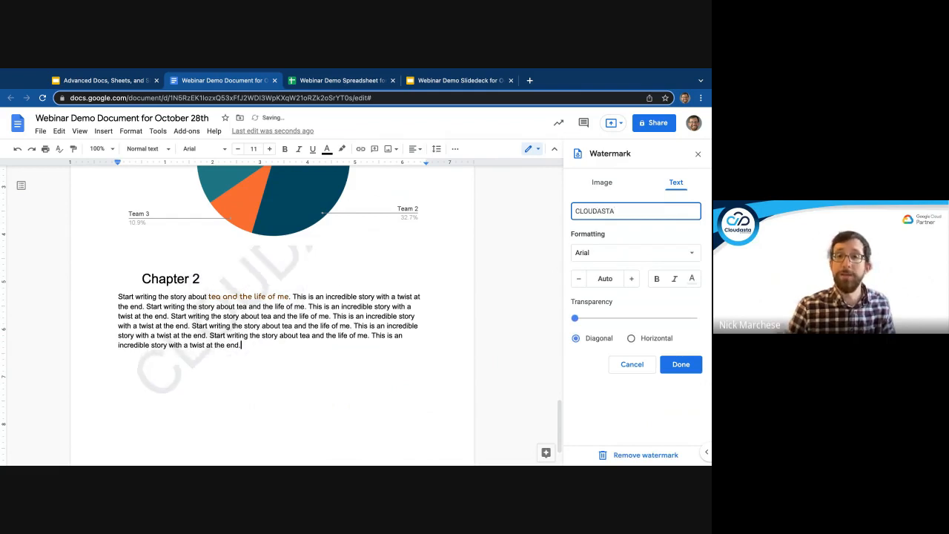
click(657, 279)
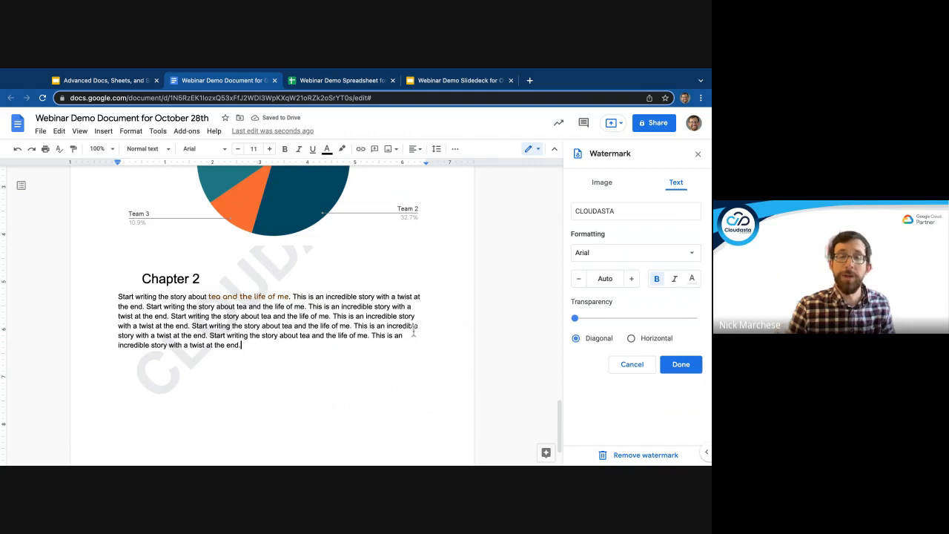
- Change the watermark text to DRAFT, check it across the document's pages and close the watermark settings
scroll(257, 375, up, 3)
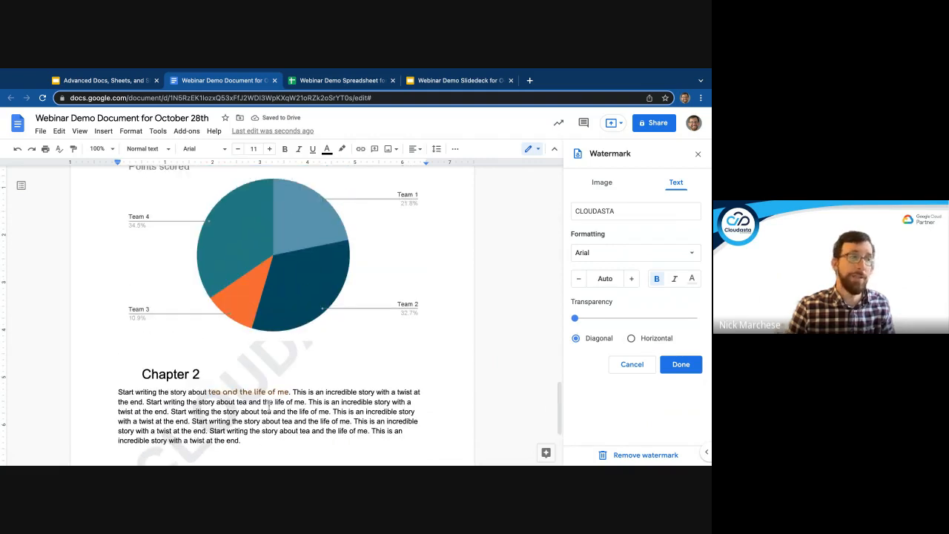
scroll(270, 406, up, 1)
double_click(596, 211)
text(CO)
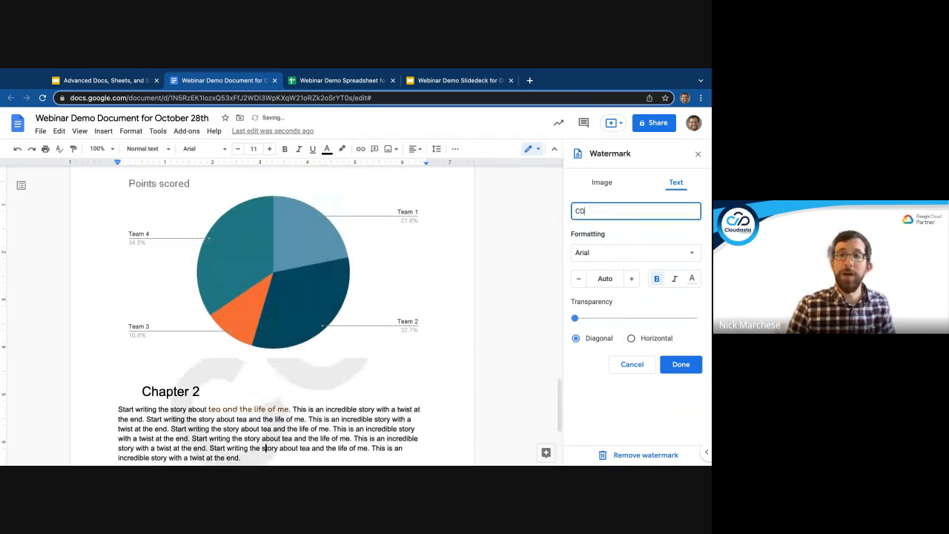
text(NFIDEN)
key(ctrl+a)
text(DRAFT)
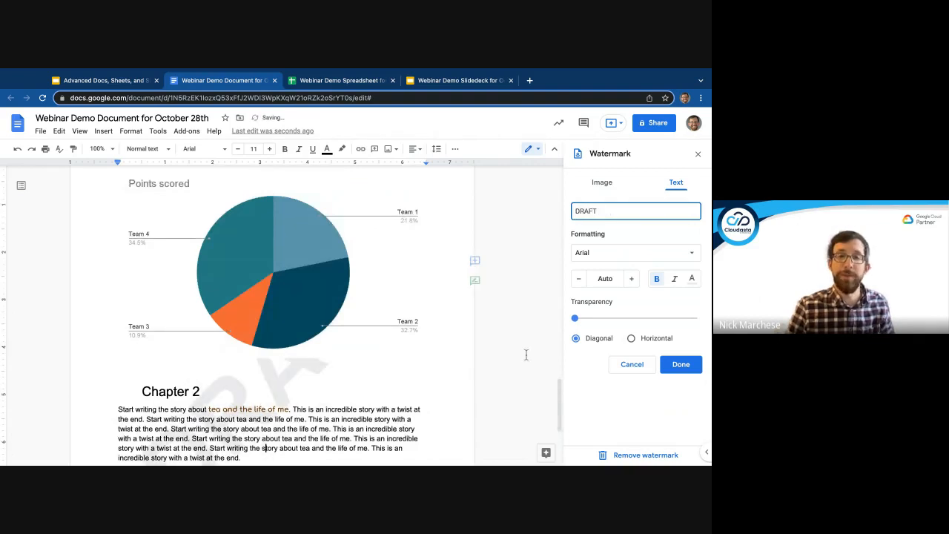
scroll(528, 361, down, 5)
scroll(528, 361, up, 5)
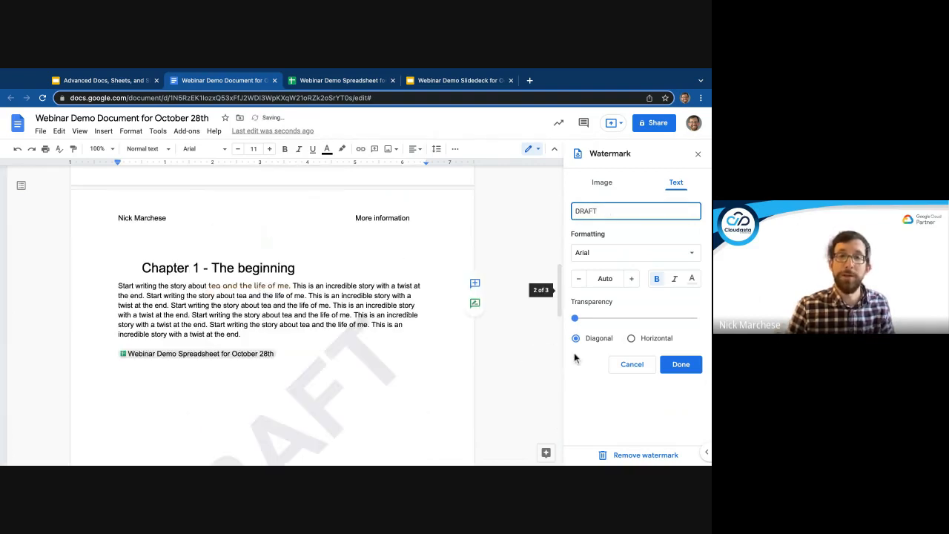
scroll(429, 362, down, 2)
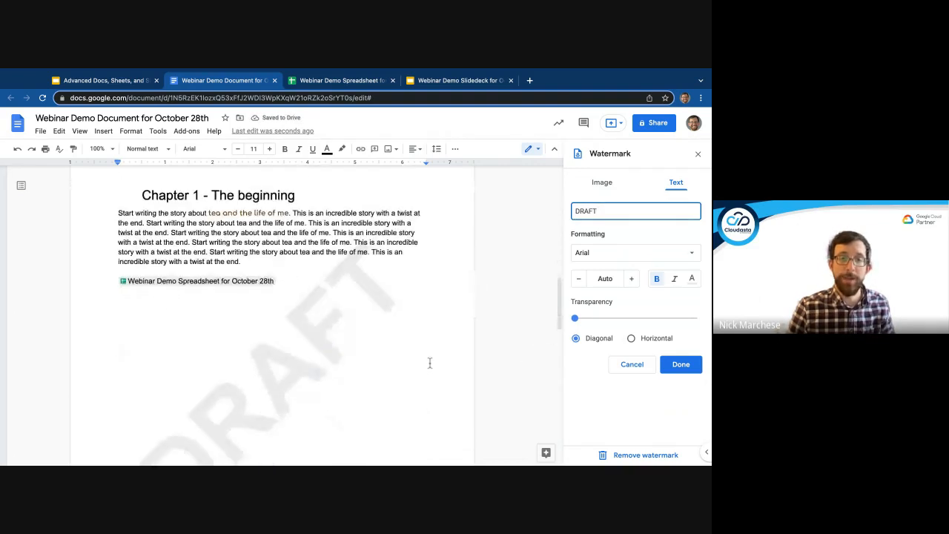
scroll(429, 363, up, 5)
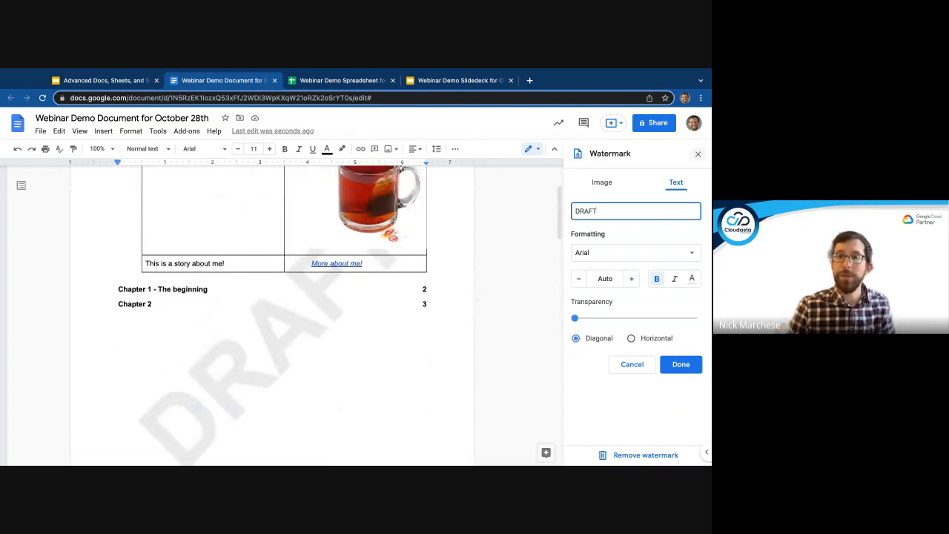
click(698, 153)
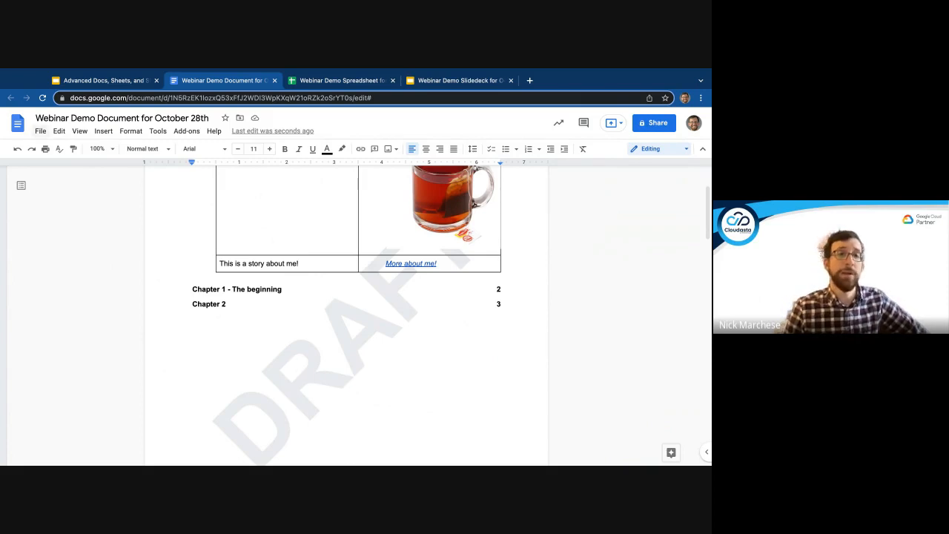
- Create a new blank document and show its hidden menu bar
click(41, 131)
mouse_move(66, 189)
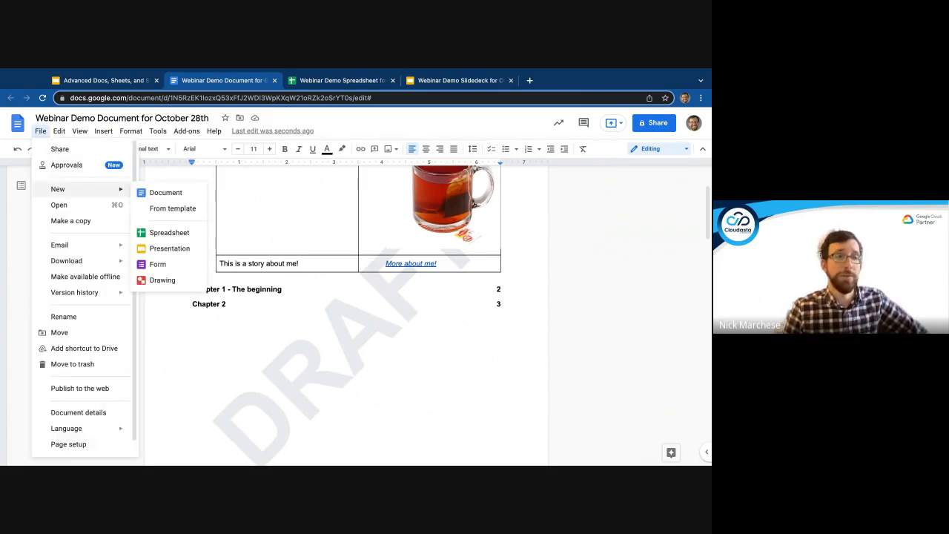
click(166, 192)
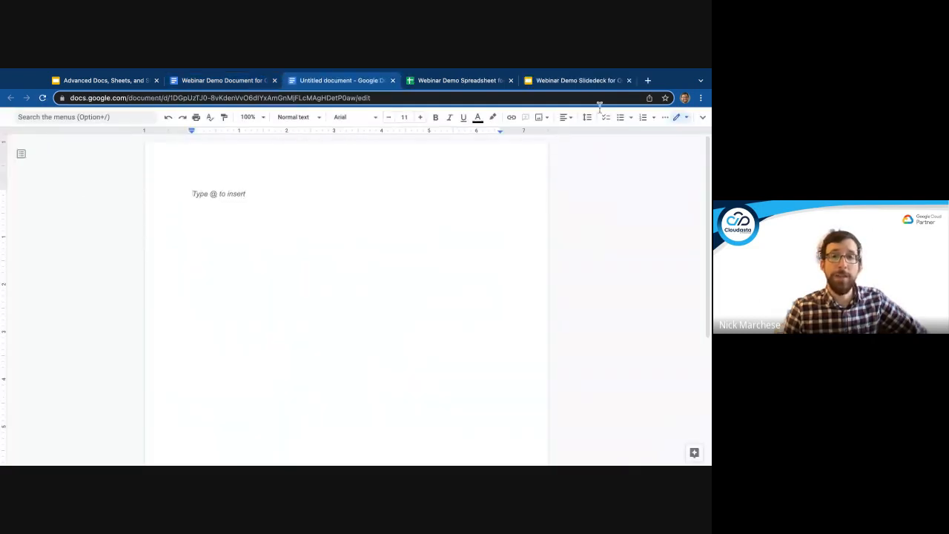
click(703, 116)
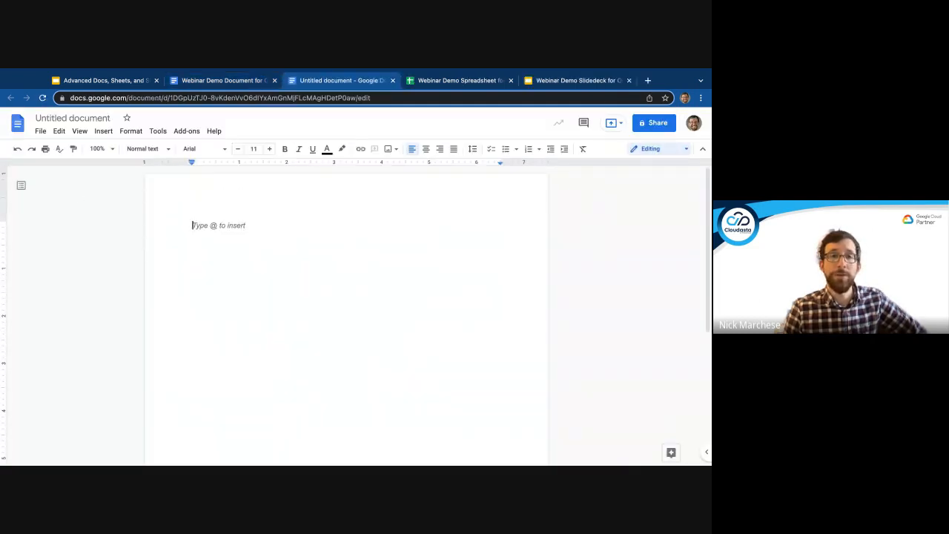
- Insert a meeting notes building block for the February 24, 2022 event "Training Calendar review - mid cycle review"
click(103, 131)
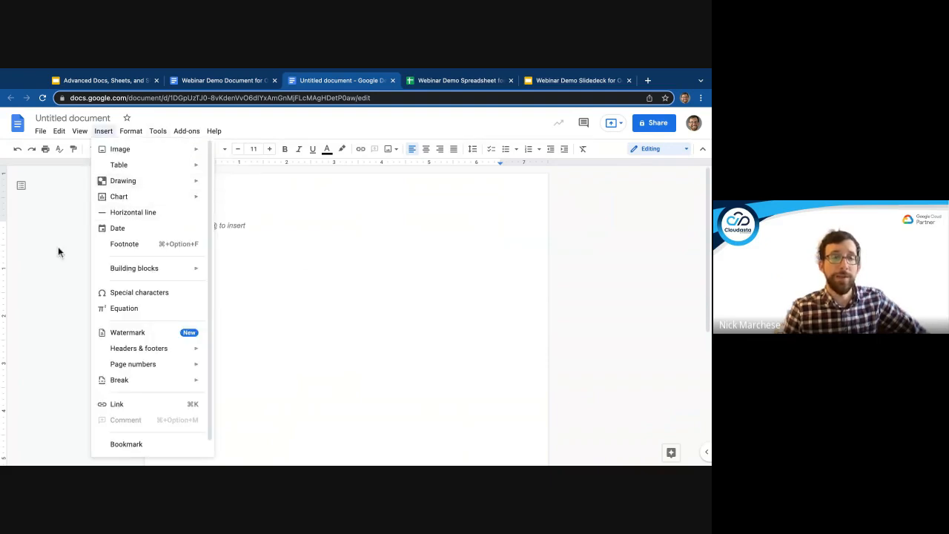
mouse_move(134, 268)
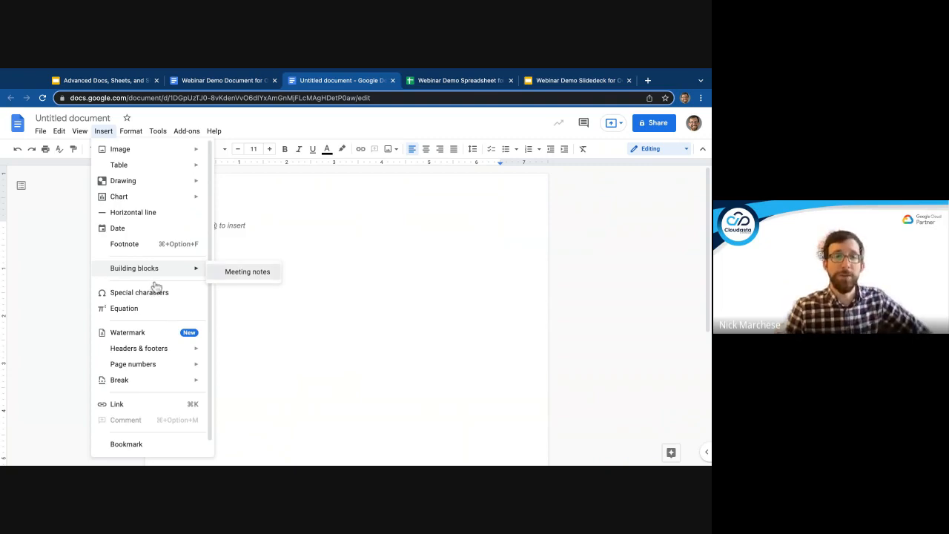
click(247, 272)
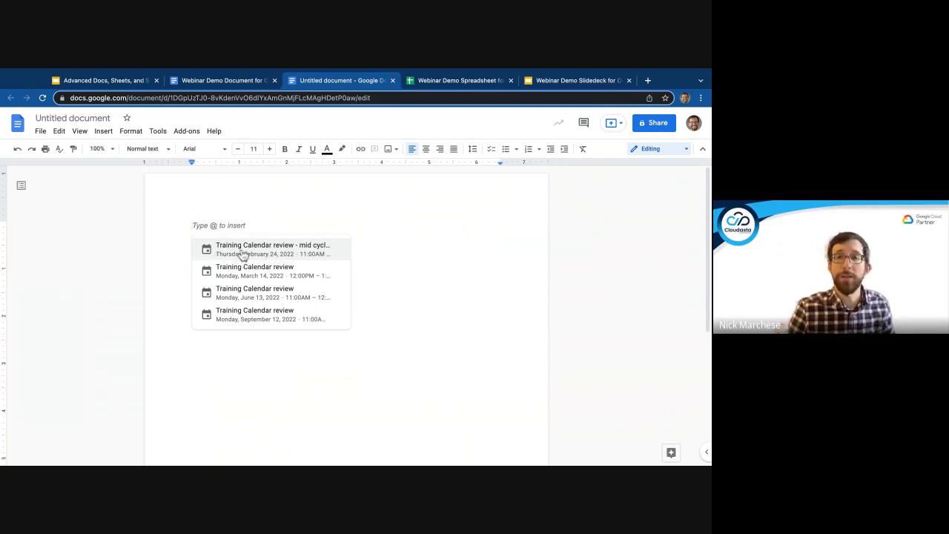
click(234, 252)
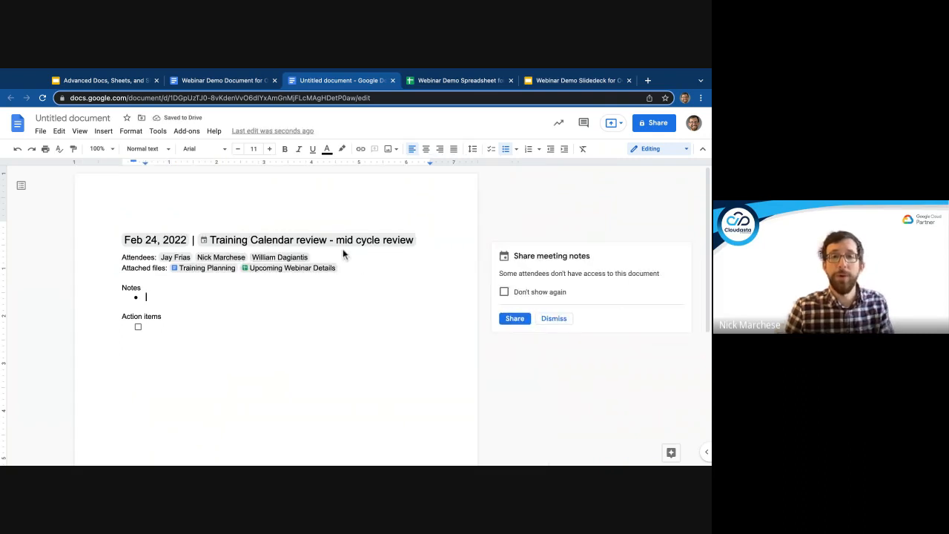
mouse_move(249, 255)
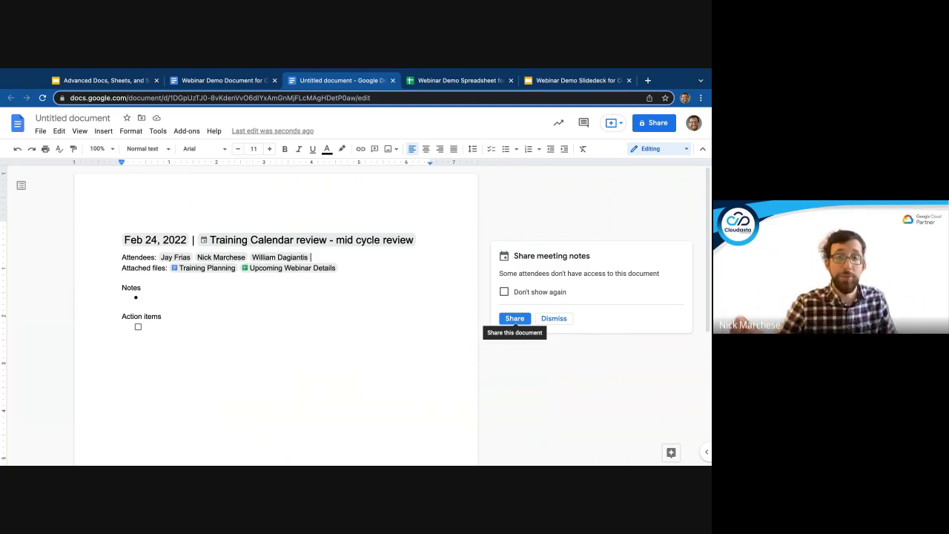
click(61, 321)
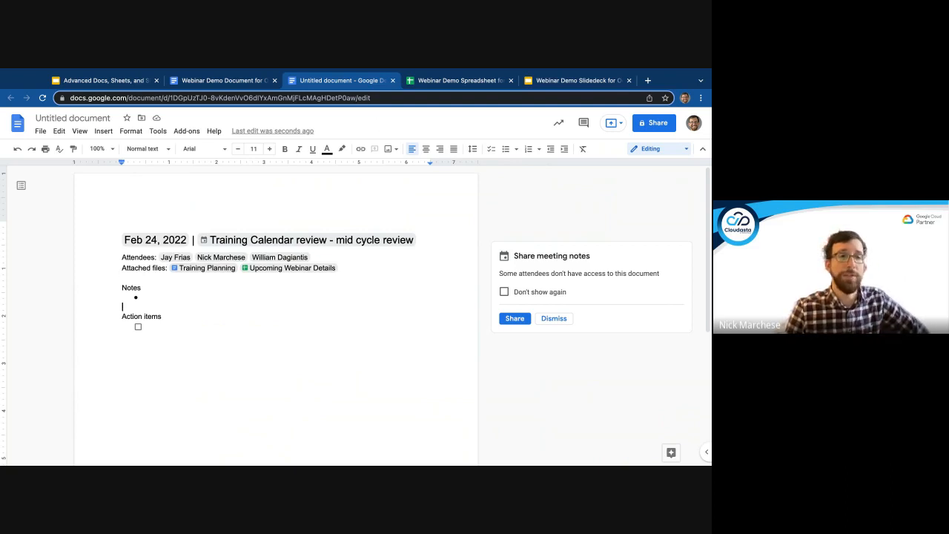
- Switch to the Webinar Demo Spreadsheet in Google Sheets and enter 300 participants for the 2/1 date in B9
click(460, 80)
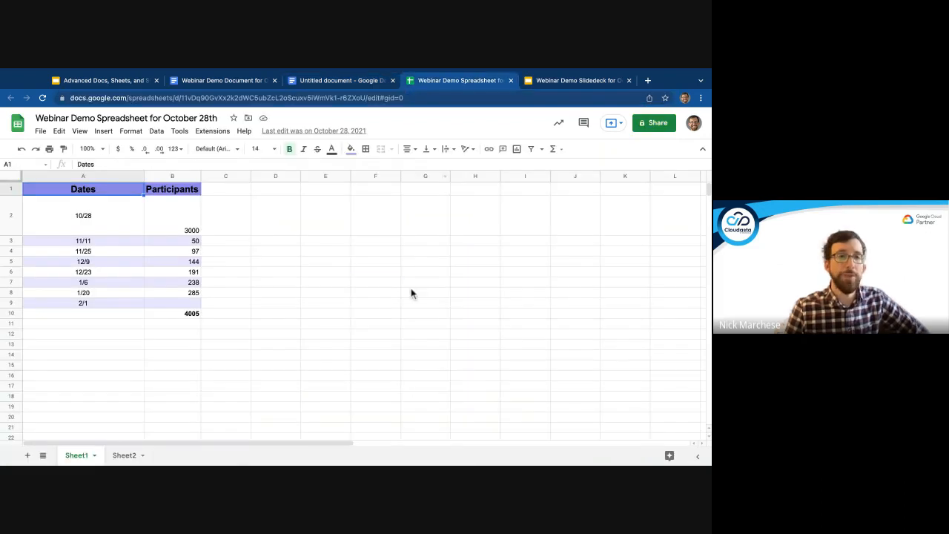
click(378, 283)
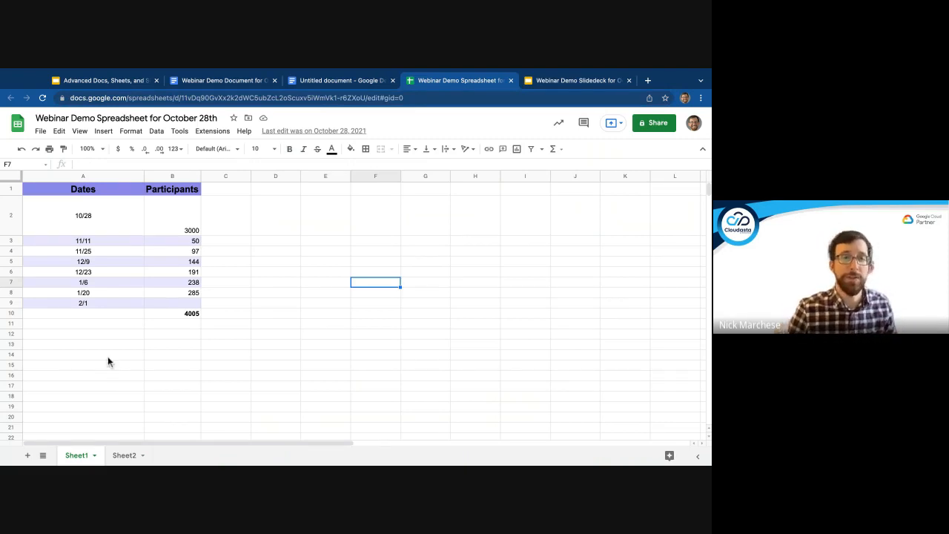
click(171, 293)
key(Down)
text(300)
key(Return)
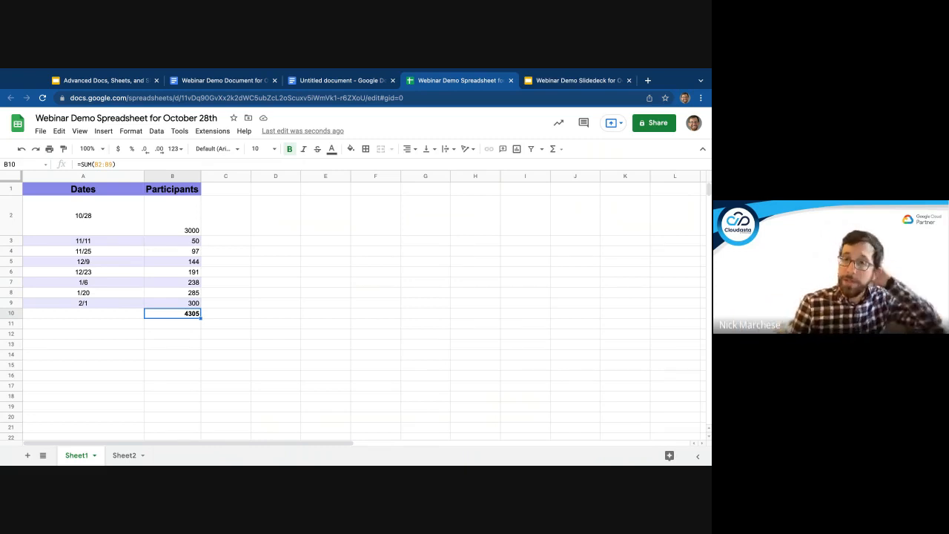
- Merge cells B2:C2 on Sheet1 and left-align the merged cell's content
drag(172, 216, 226, 216)
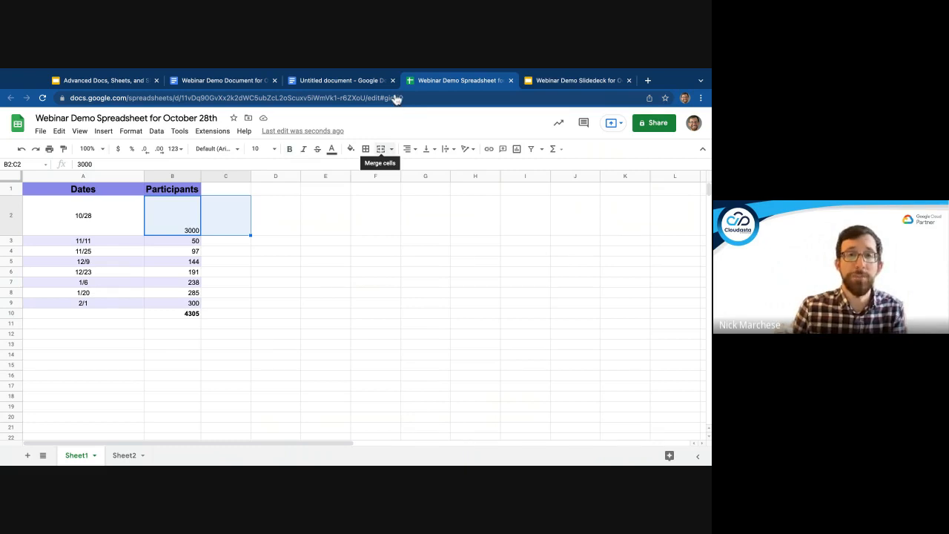
click(381, 149)
click(313, 239)
click(164, 198)
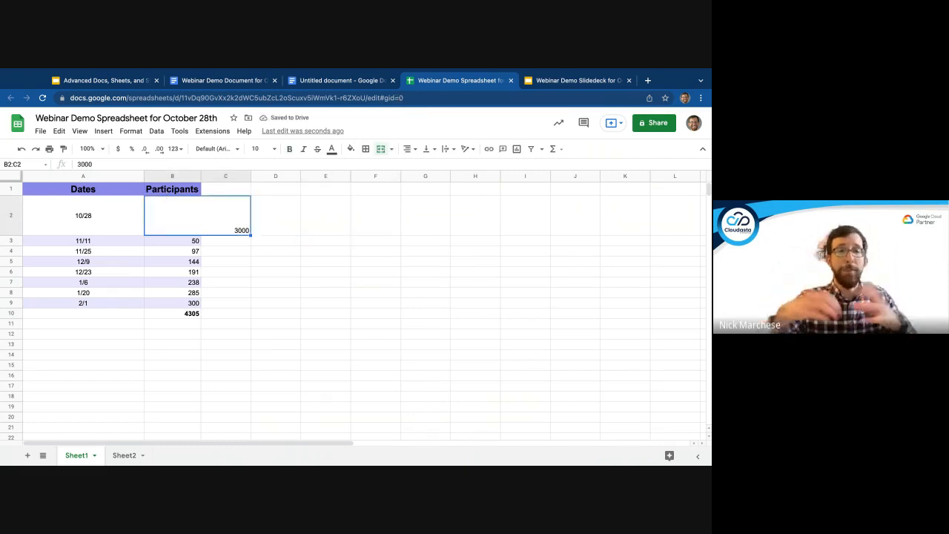
click(407, 148)
click(408, 166)
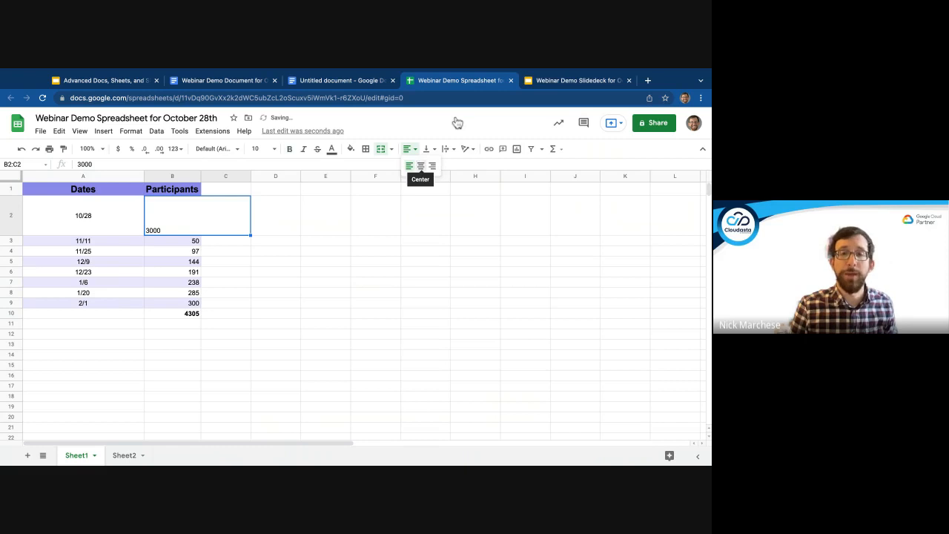
- Vertically center the content of the merged cell B2:C2
click(427, 149)
click(440, 166)
click(384, 211)
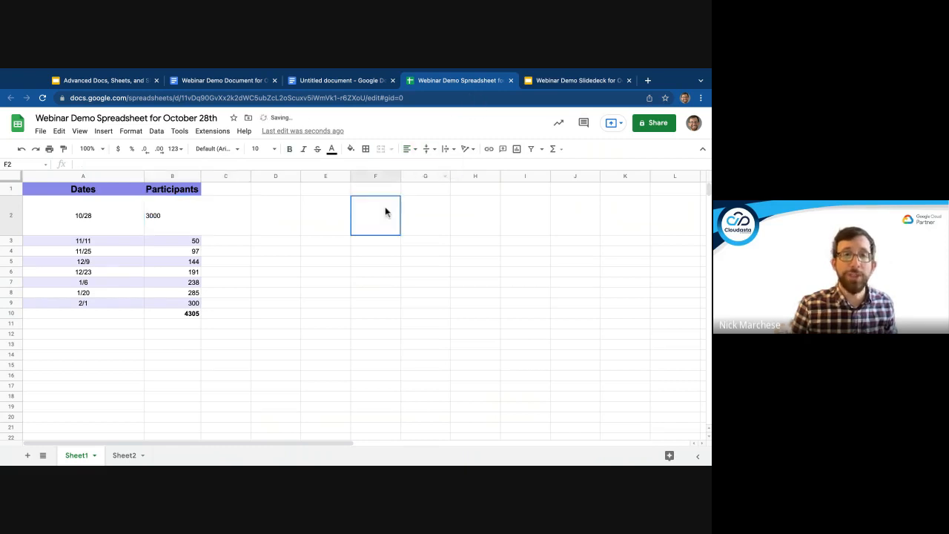
- Unmerge cells B2:C2 on Sheet1
click(163, 214)
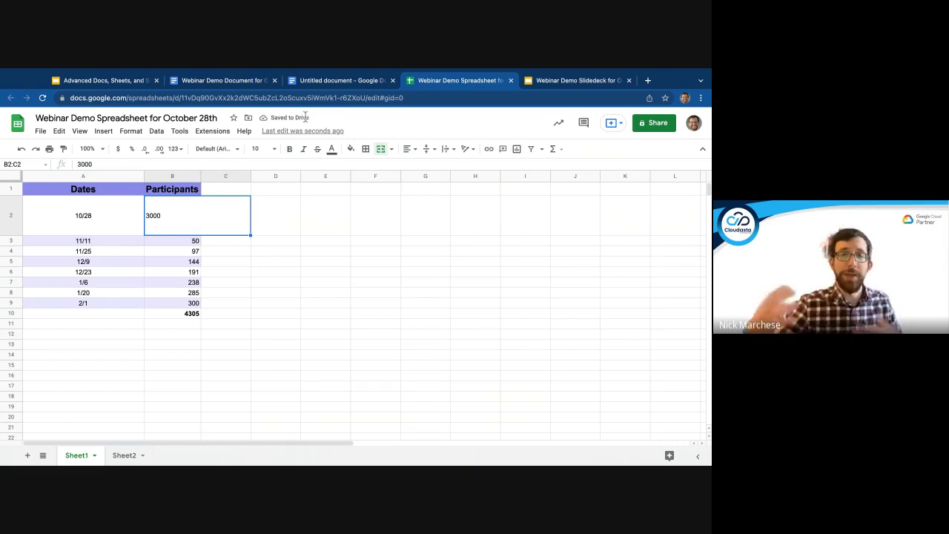
click(260, 240)
click(165, 202)
click(381, 149)
click(310, 251)
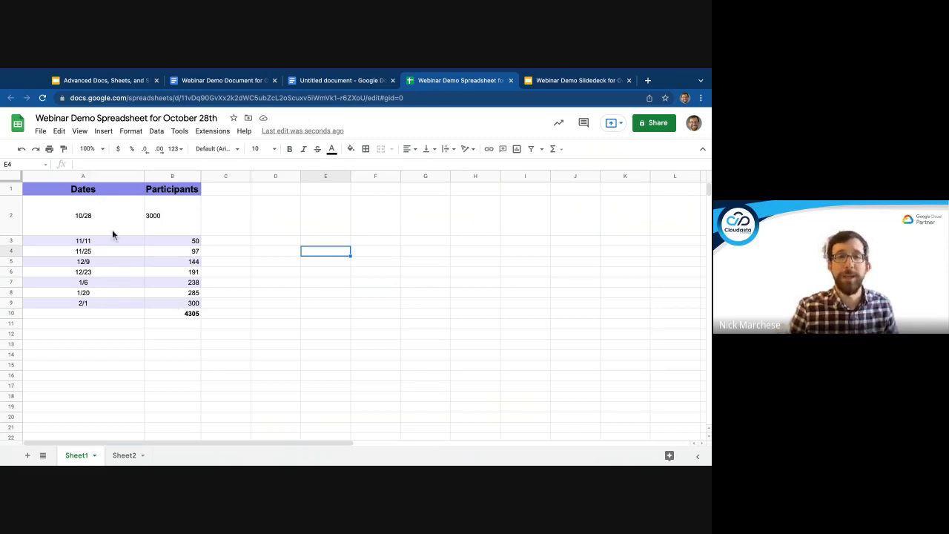
- Change the 11/11 participants value in B3 to 50.5 and set the sheet zoom to 125%
double_click(188, 243)
text(.5)
key(Return)
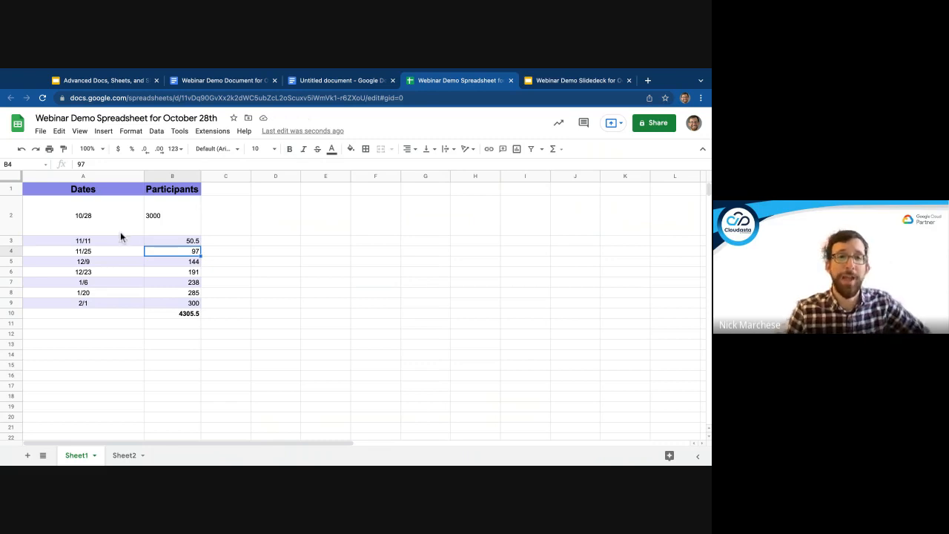
key(Up)
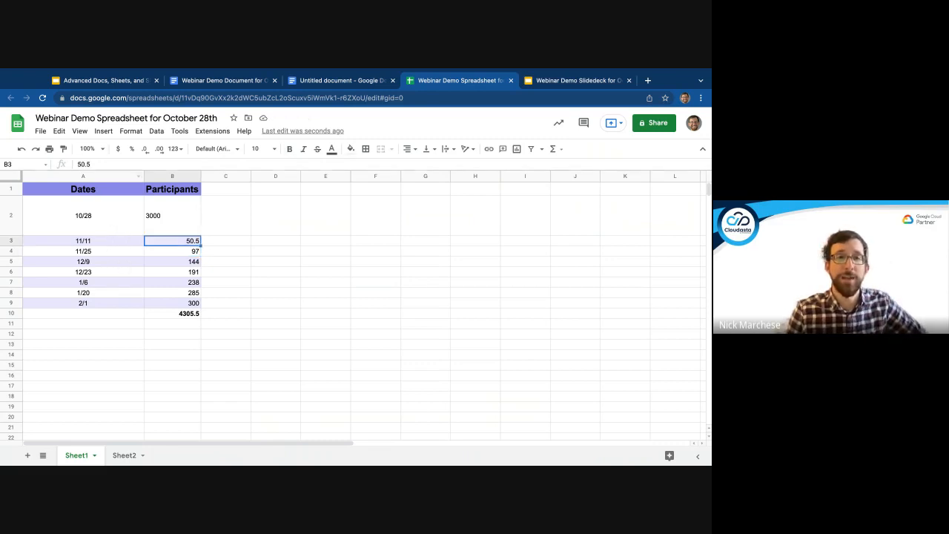
click(88, 148)
click(92, 230)
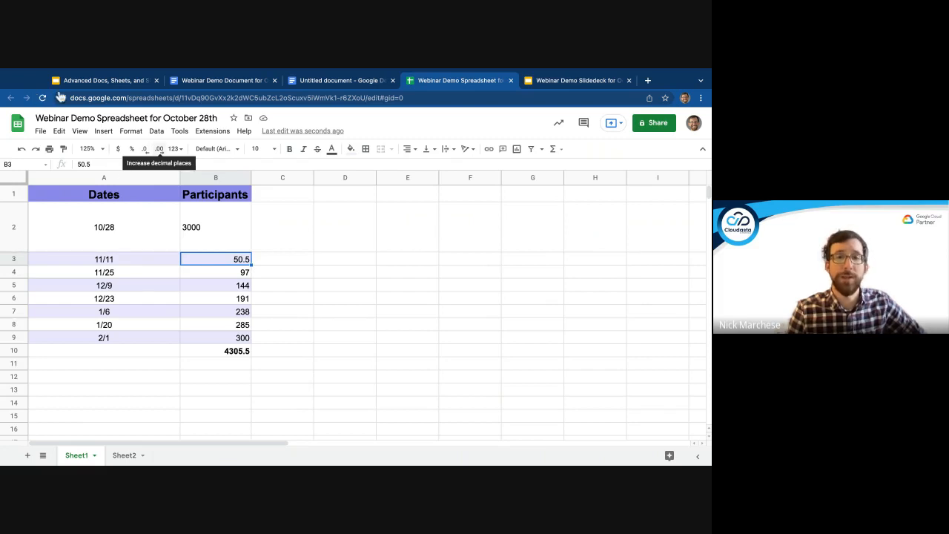
- Increase the decimal places of the participants value in B3 to four
click(160, 148)
click(160, 148)
click(160, 148)
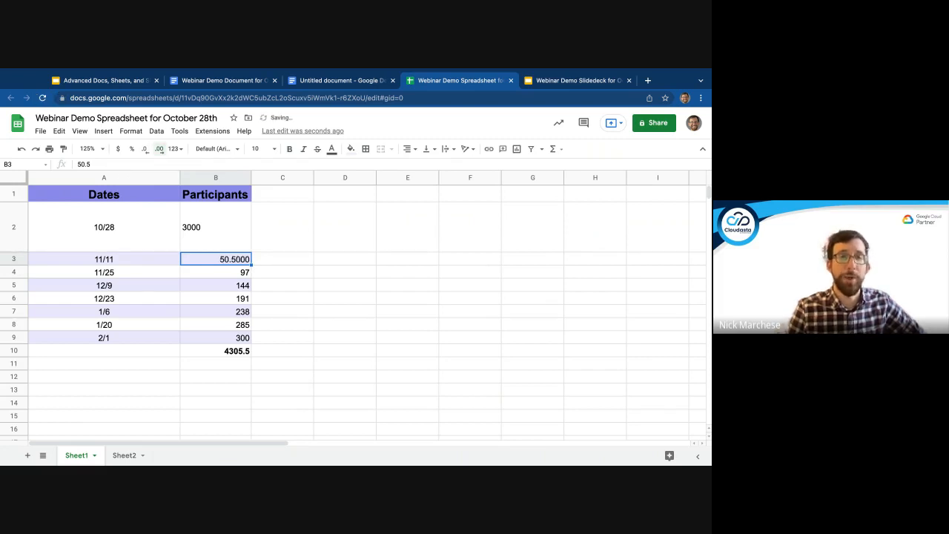
- Decrease the decimal places of B3 until the participants value displays as a whole number
click(145, 148)
click(145, 149)
click(145, 149)
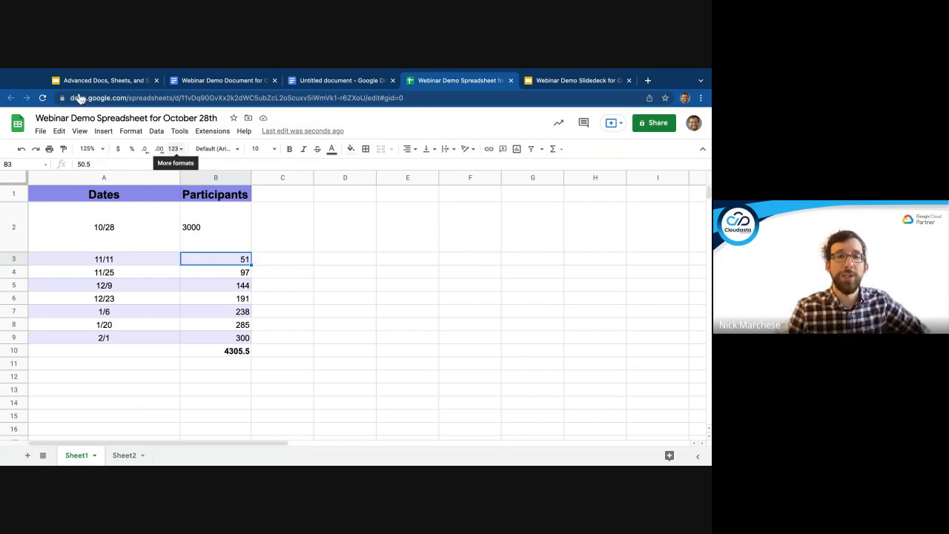
- Examine the available number formats for the participant values in B2:B9 and for the date in A2
click(176, 149)
click(176, 149)
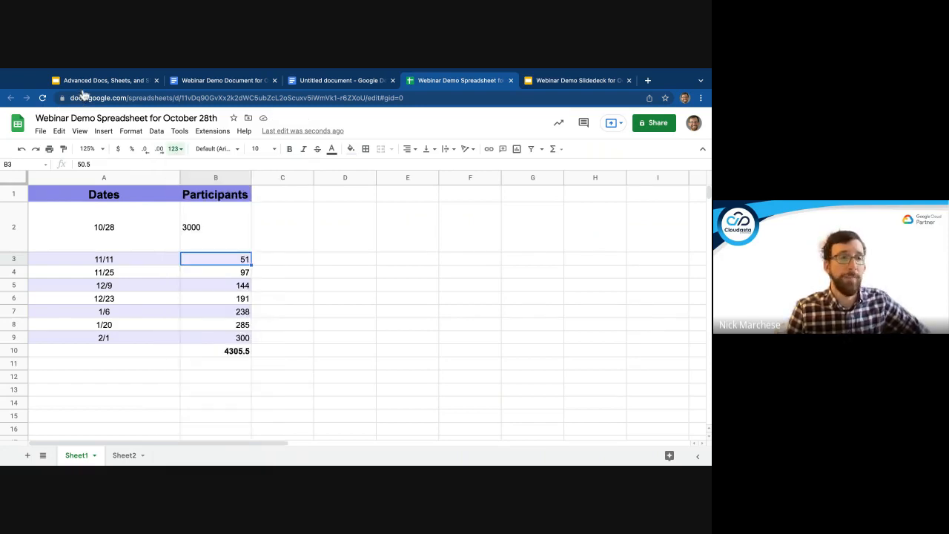
drag(215, 227, 215, 337)
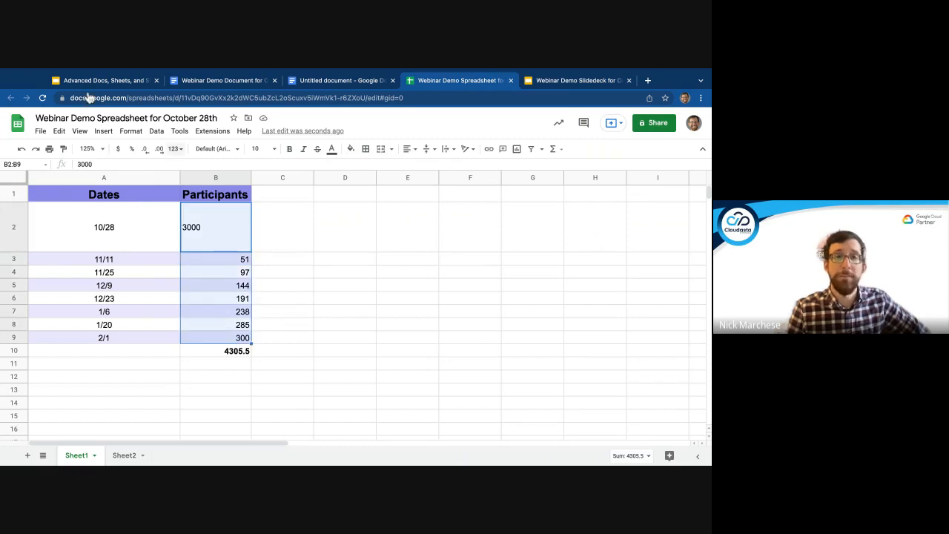
click(176, 149)
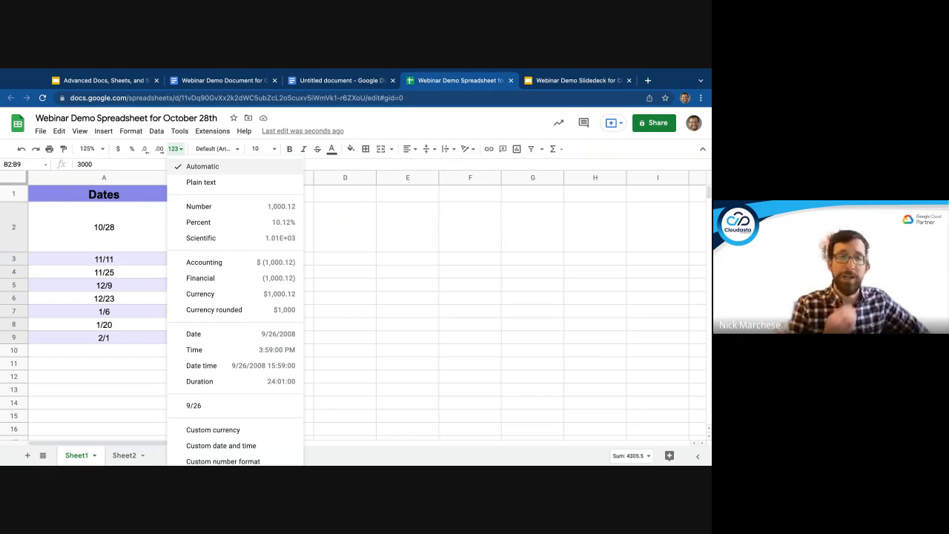
click(95, 219)
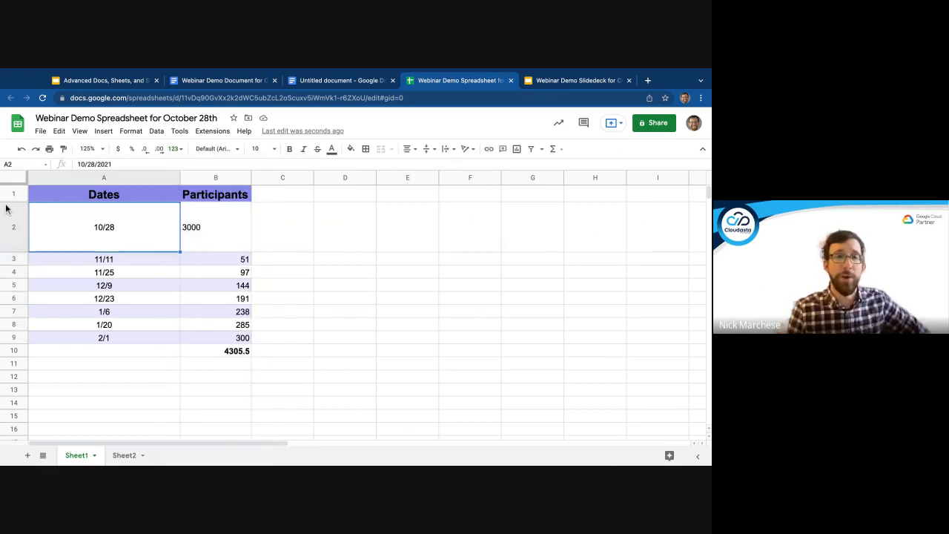
click(175, 149)
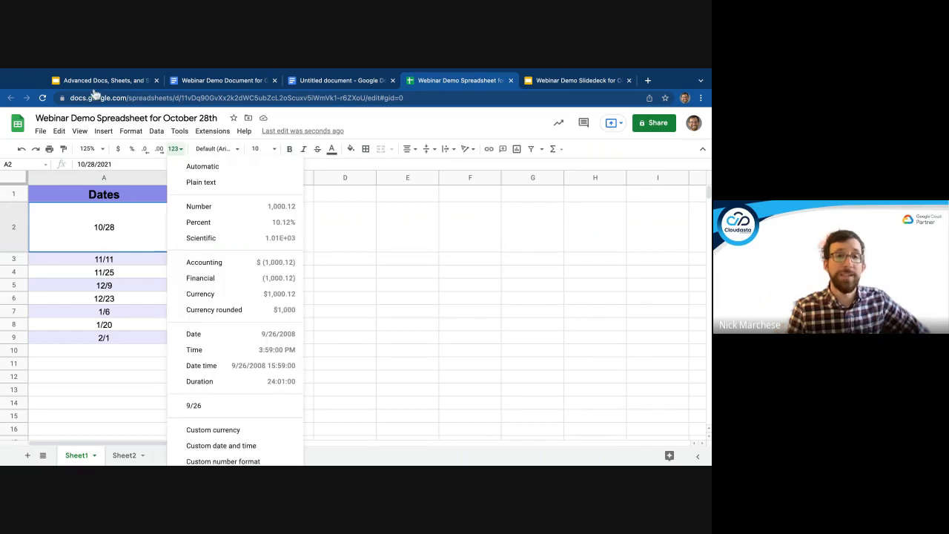
key(Escape)
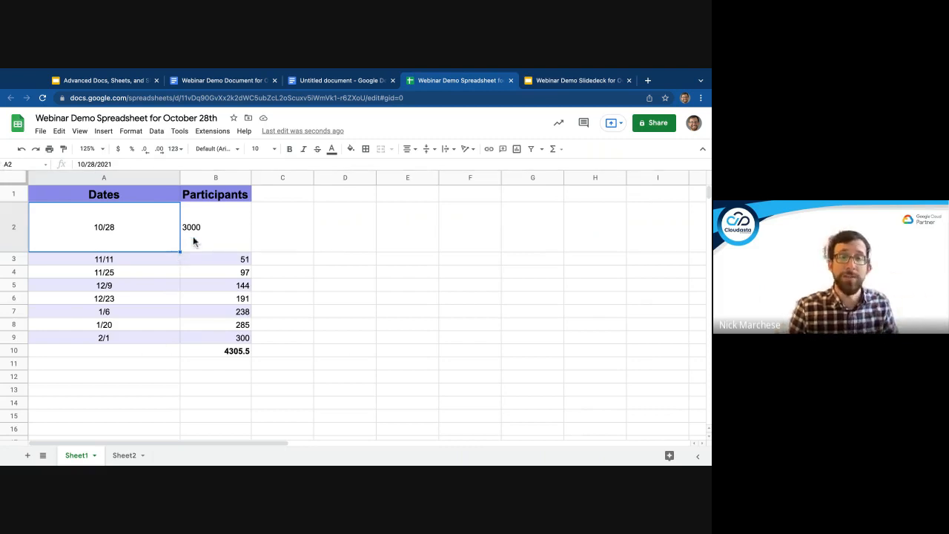
click(184, 213)
key(shift+Down)
key(shift+Down)
key(shift+Down)
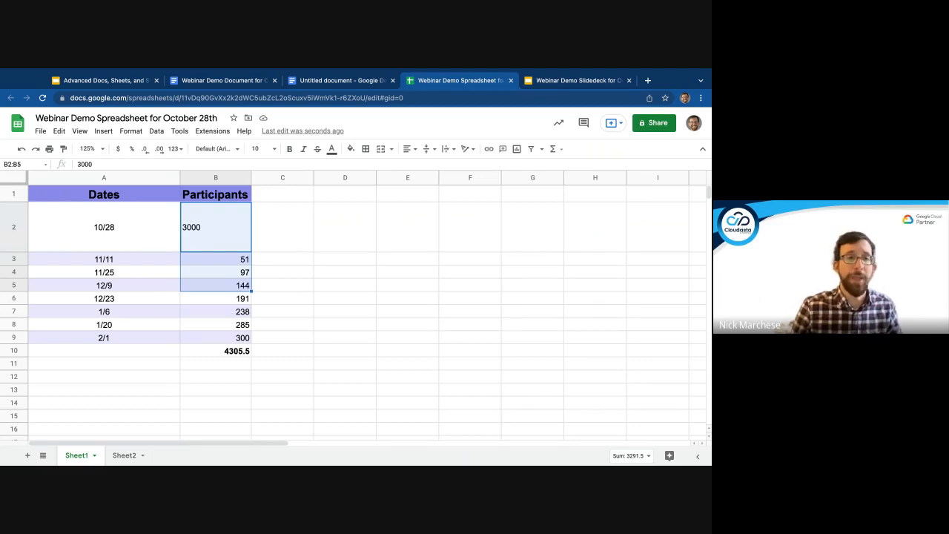
click(215, 226)
click(407, 222)
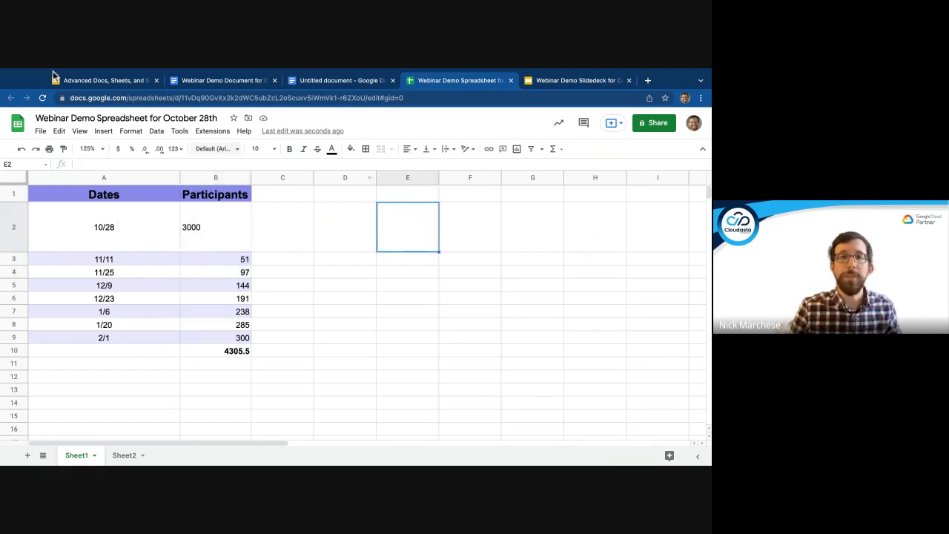
click(103, 131)
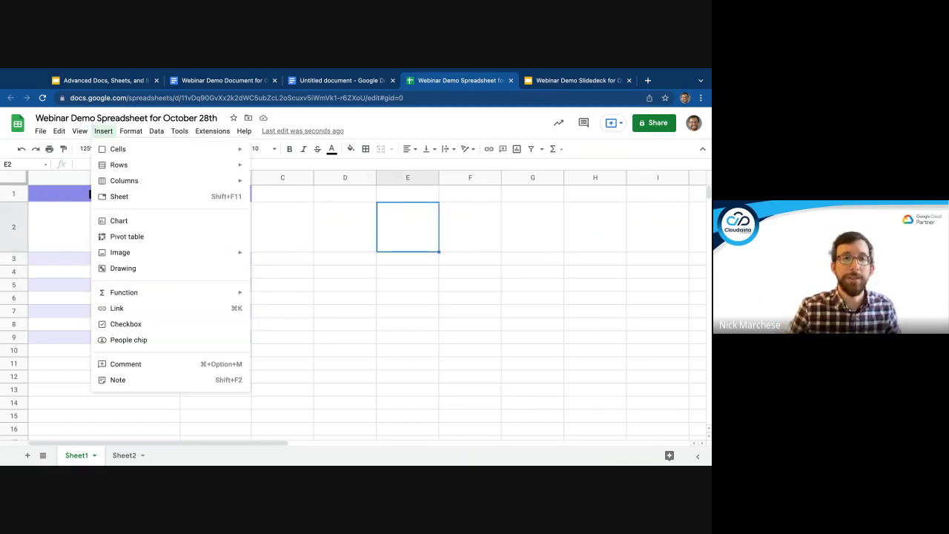
key(Escape)
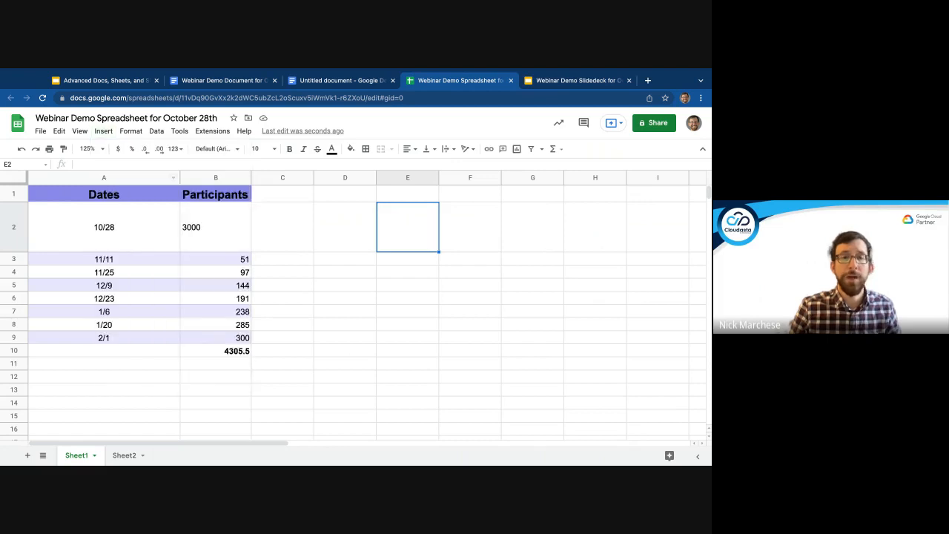
- Insert one column to the left of the Dates column and narrow the new column A
click(104, 178)
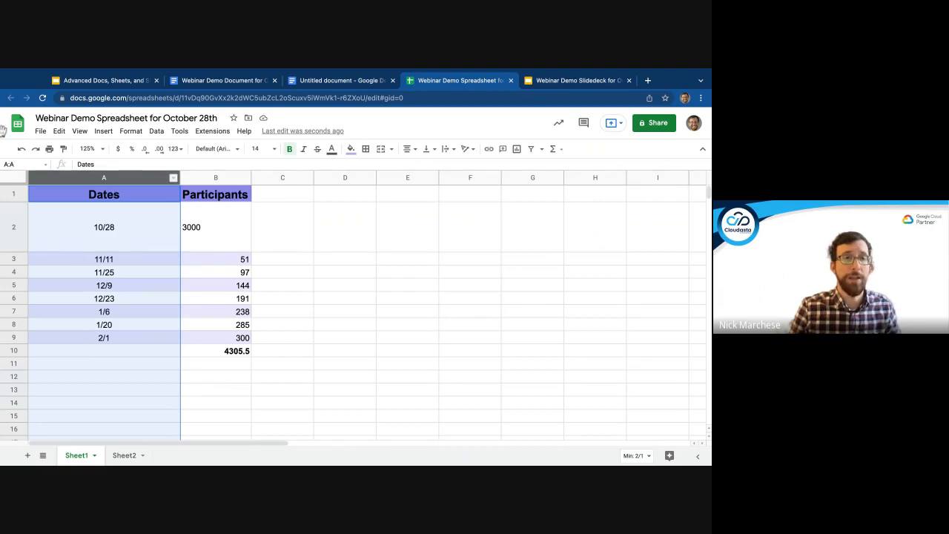
right_click(119, 178)
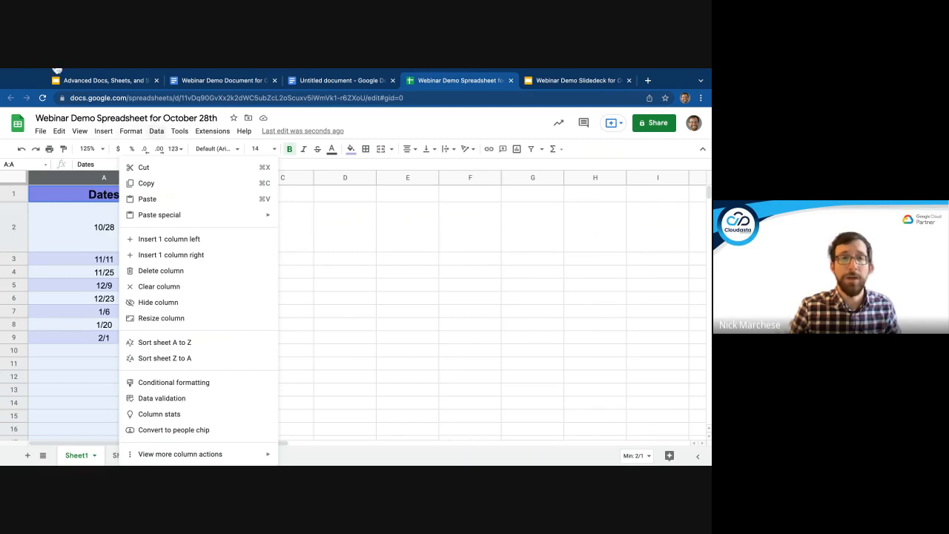
click(134, 232)
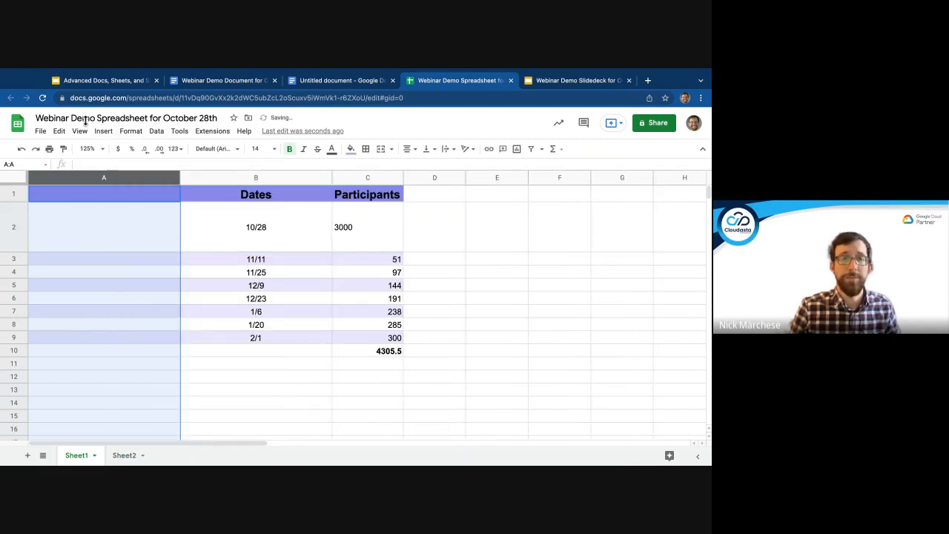
drag(180, 178, 92, 131)
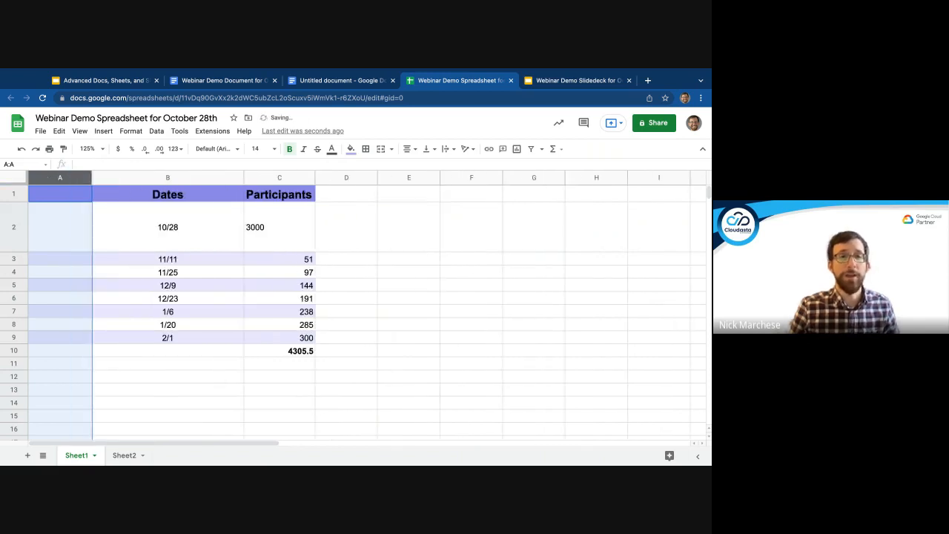
- Enter the heading "Completed" in A1 of the new column
click(60, 195)
text(Completed)
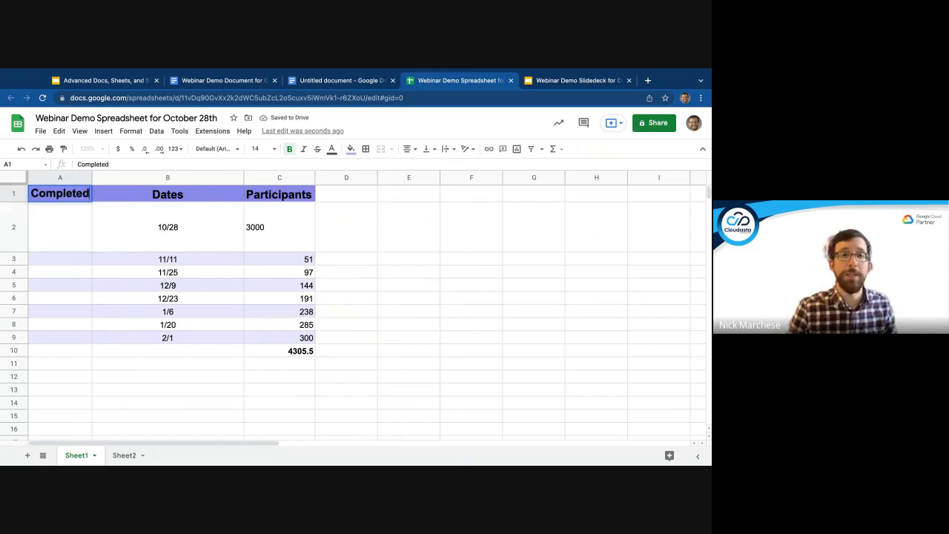
key(Return)
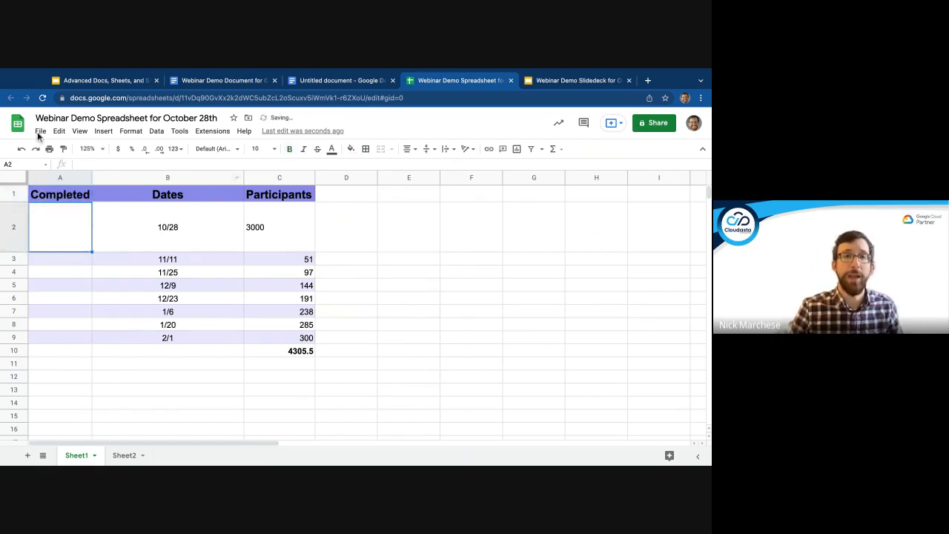
- Insert checkboxes in cells A2:A9 of the Completed column
click(167, 338)
drag(60, 227, 60, 338)
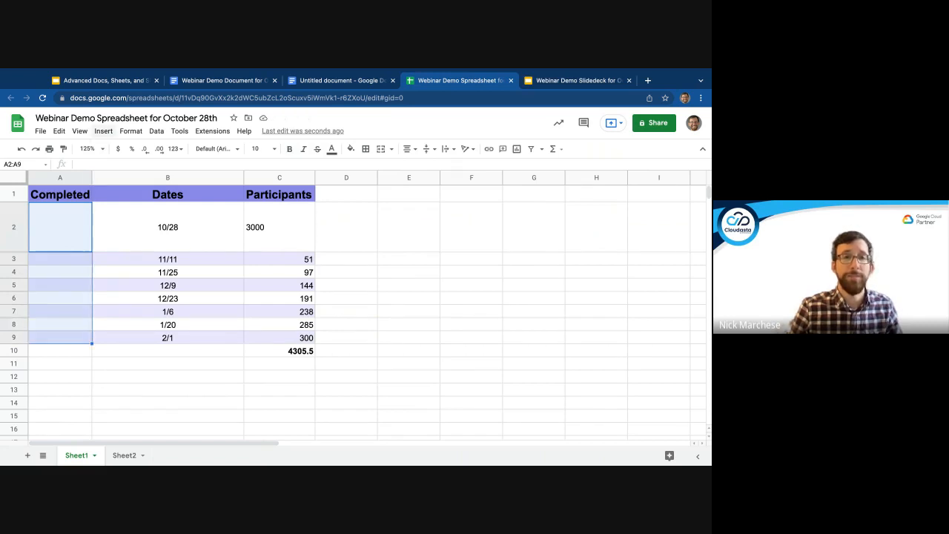
click(103, 130)
click(125, 324)
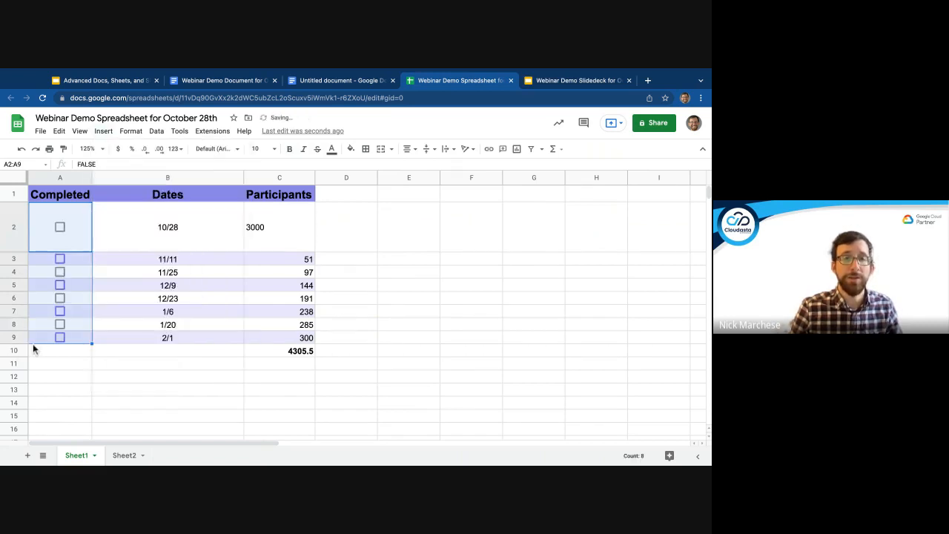
click(152, 299)
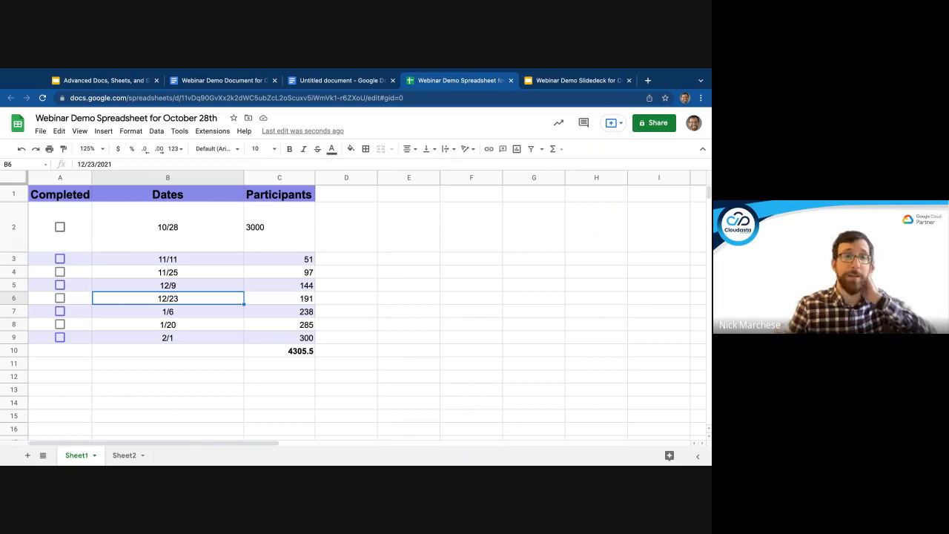
- Tick the Completed checkboxes for every date from 10/28 through 1/20
click(60, 226)
click(60, 259)
click(60, 272)
click(60, 286)
click(60, 298)
click(60, 324)
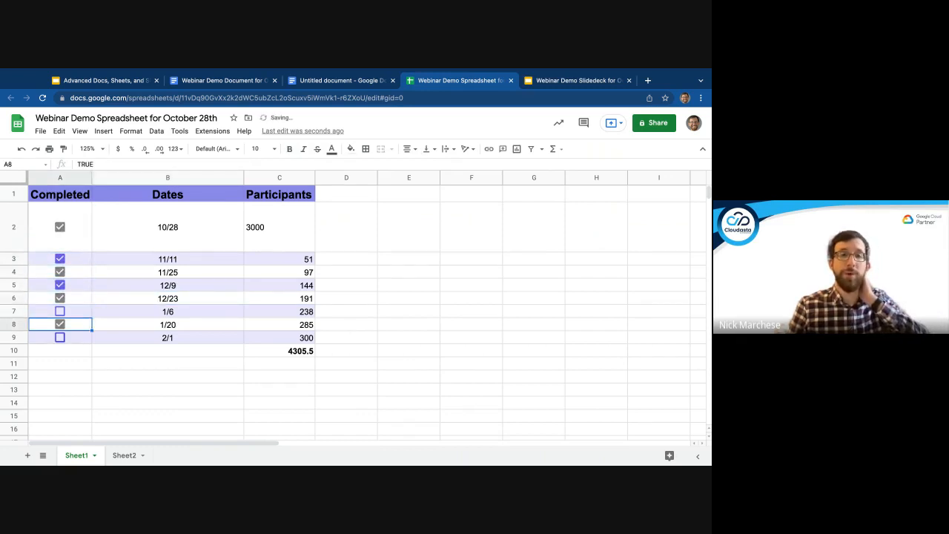
click(60, 312)
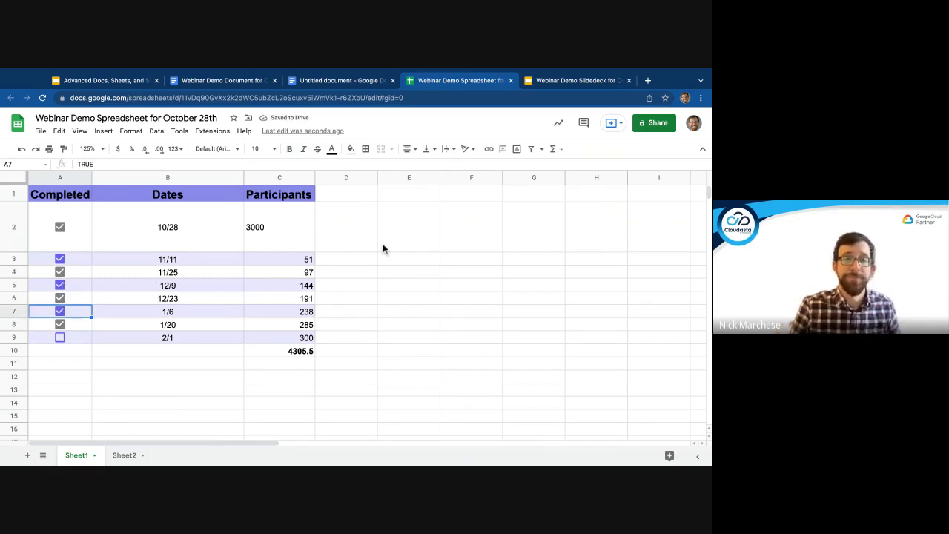
- Add the column heading "Attendees" in D1, beside Participants
scroll(348, 250, right, 3)
scroll(348, 251, left, 3)
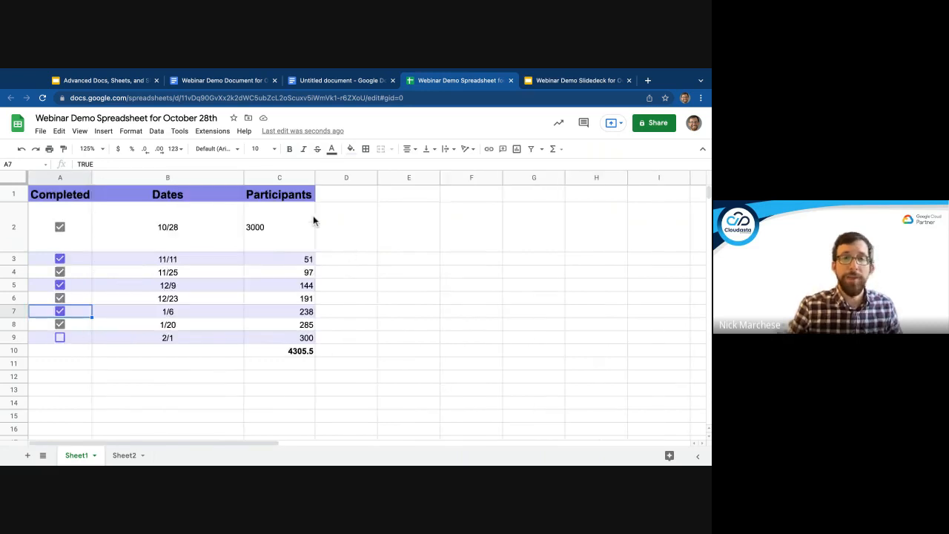
click(345, 193)
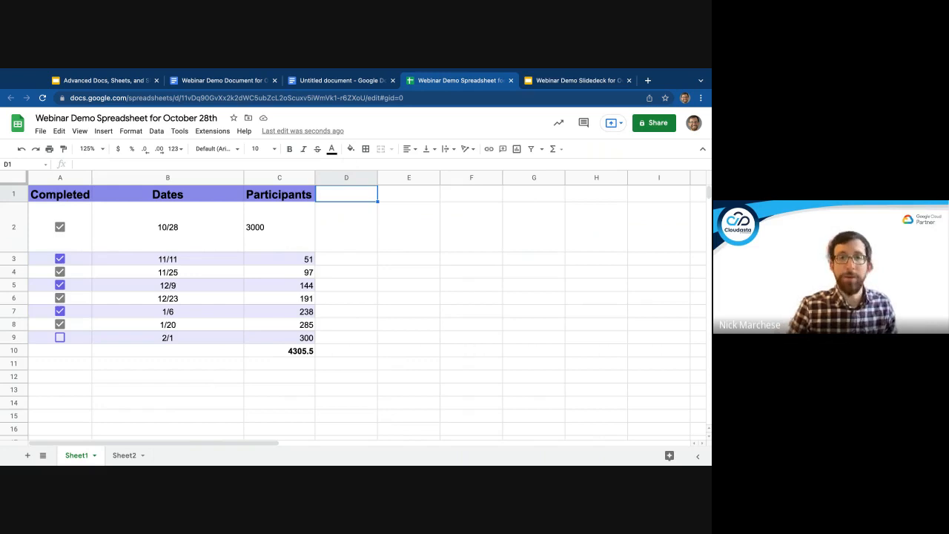
text(Attendees)
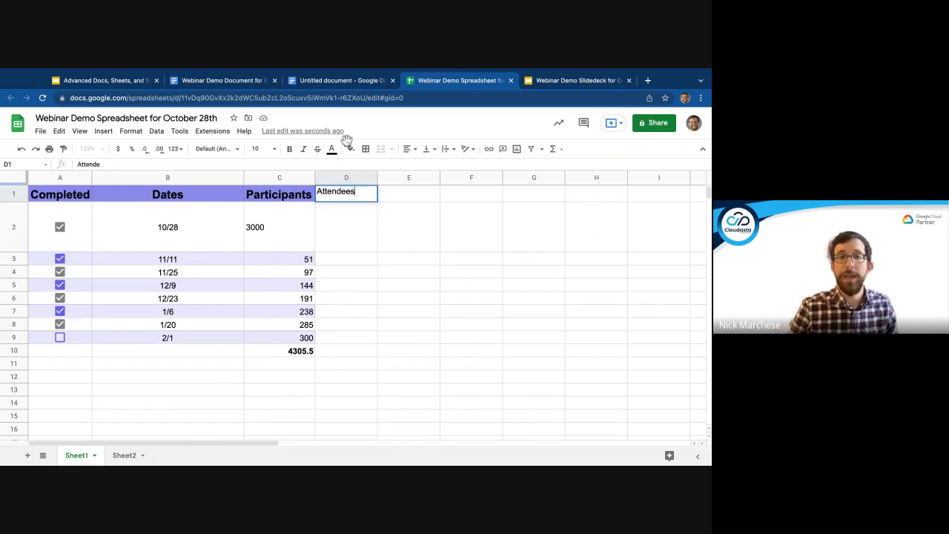
key(Return)
click(346, 194)
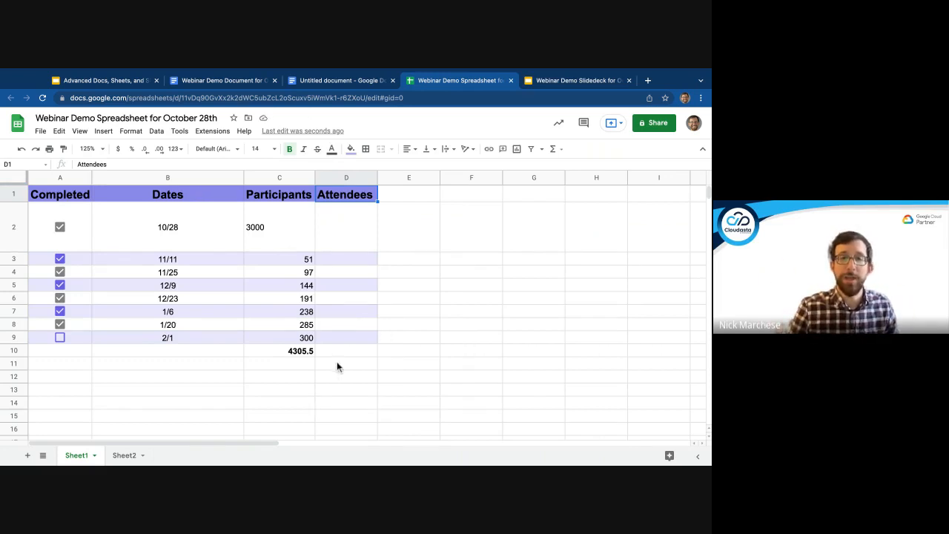
- Enter 120 attendees for the 1/20 date in D8
click(345, 325)
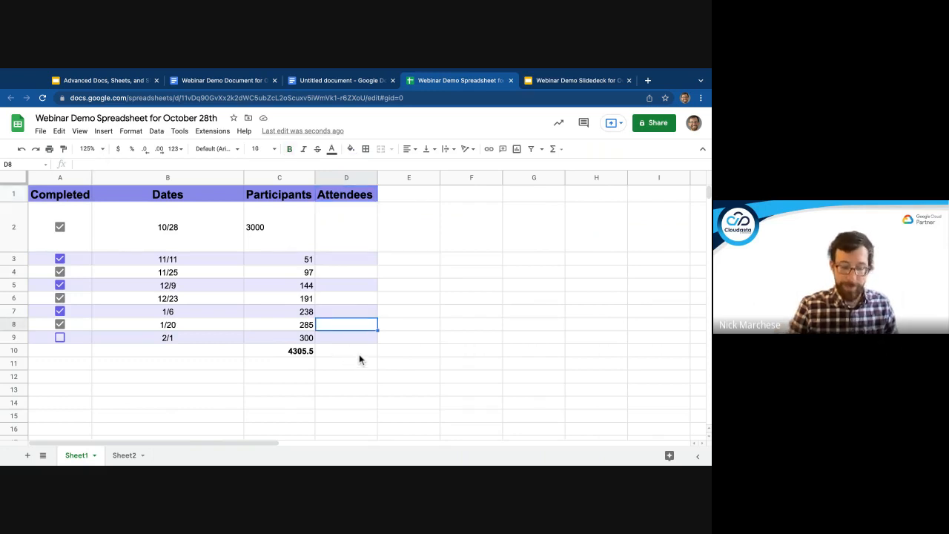
text(120)
key(Return)
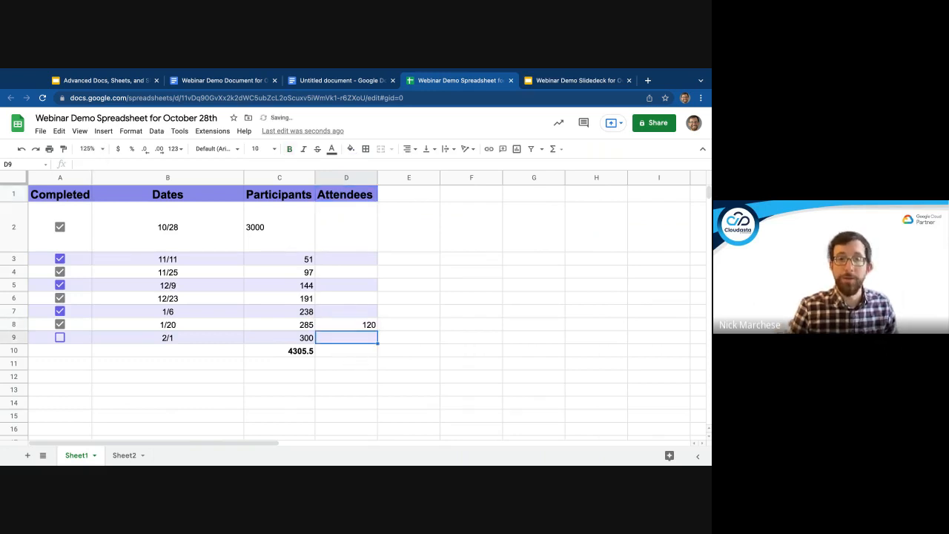
- Add the column heading "Percentage" in E1, beside Attendees
click(278, 194)
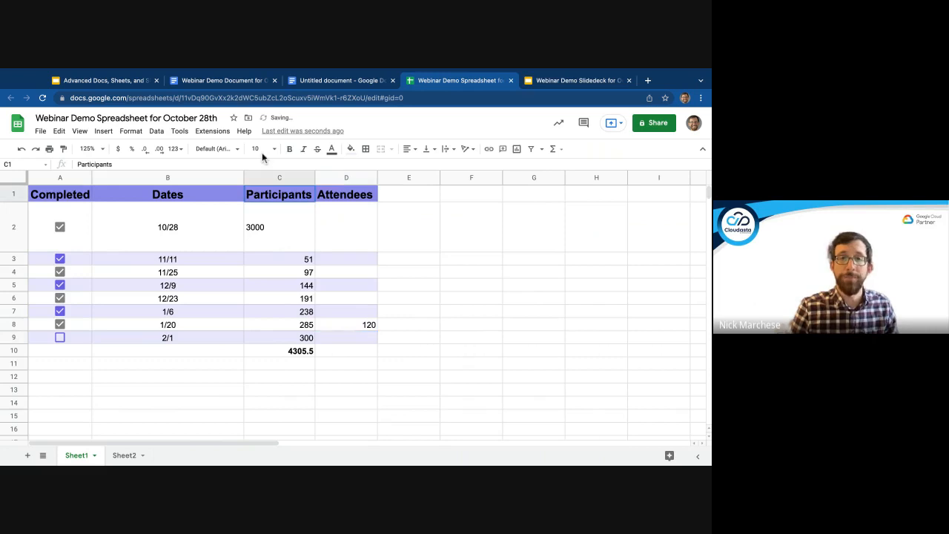
click(286, 326)
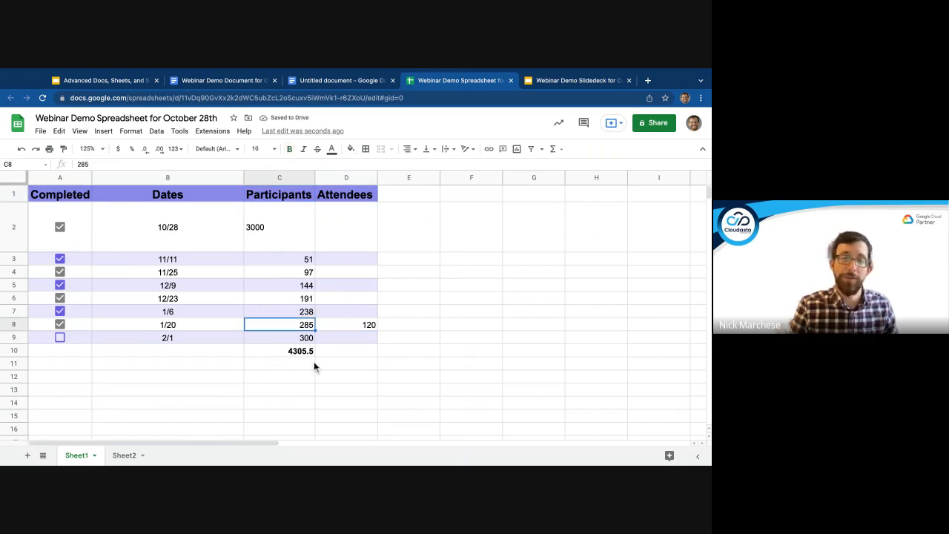
key(ctrl+Up)
key(Right)
key(Right)
text(Percentage)
key(Return)
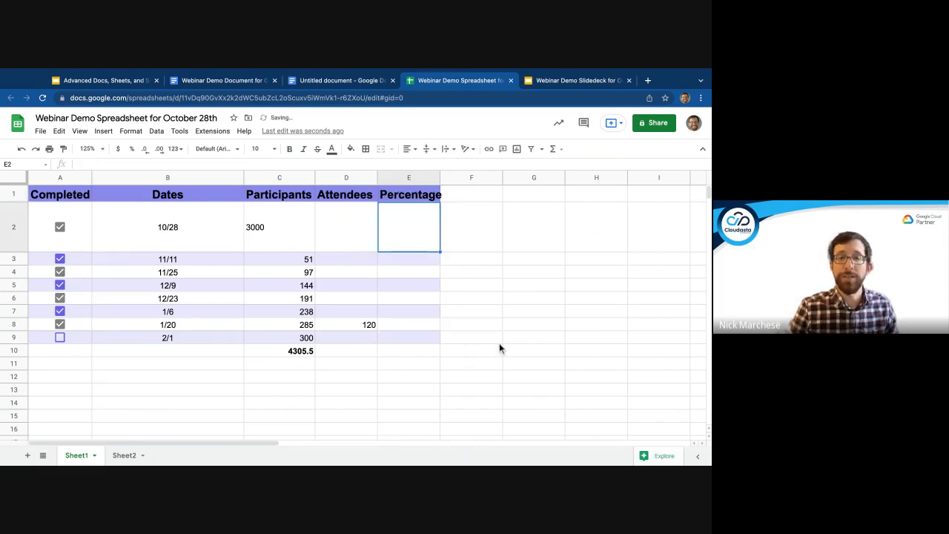
- Rename the Participants column heading in C1 to "Sign-ups"
key(Down)
key(Down)
key(Down)
key(Down)
key(Down)
key(Down)
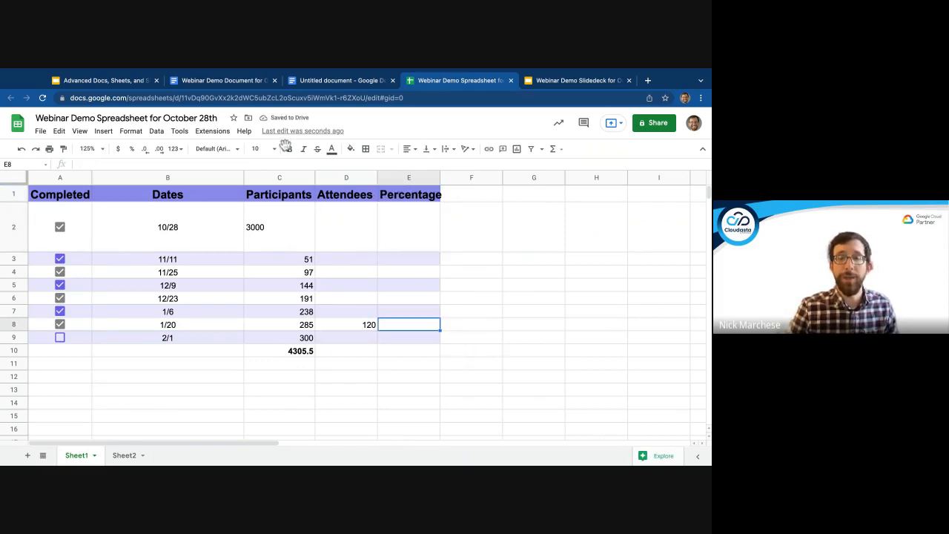
click(267, 194)
text(Sign-ups)
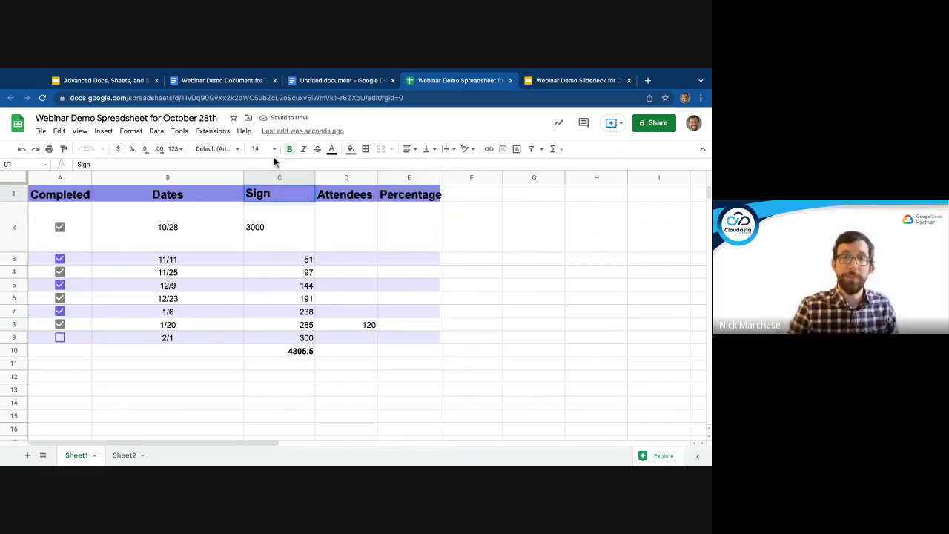
key(Return)
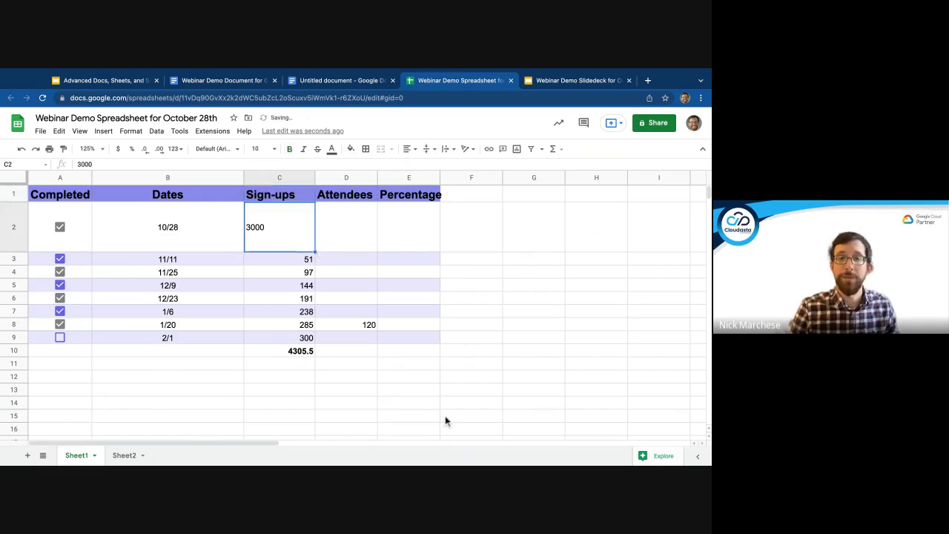
- Calculate the 1/20 attendance rate in E8 with the formula =D8/C8 and format it as Percent
click(418, 325)
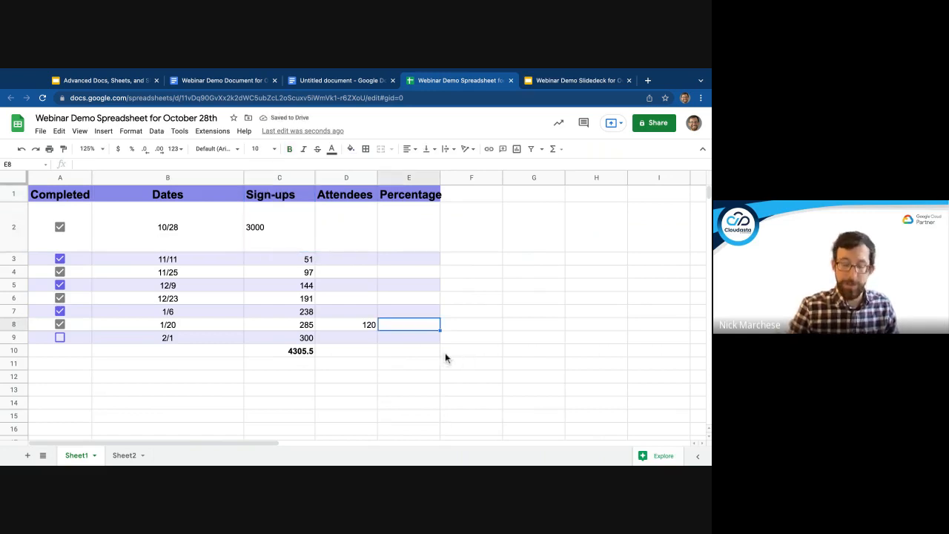
text(=D8/C8)
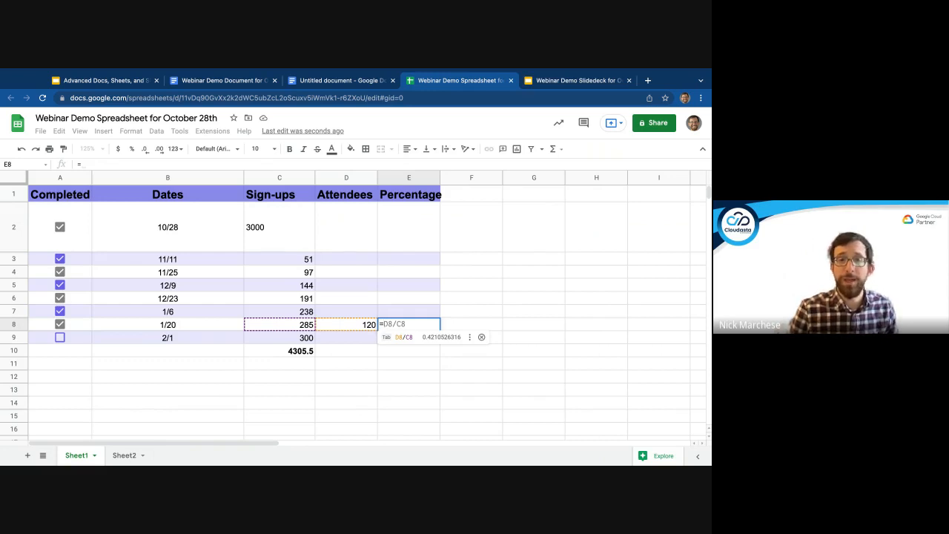
key(Return)
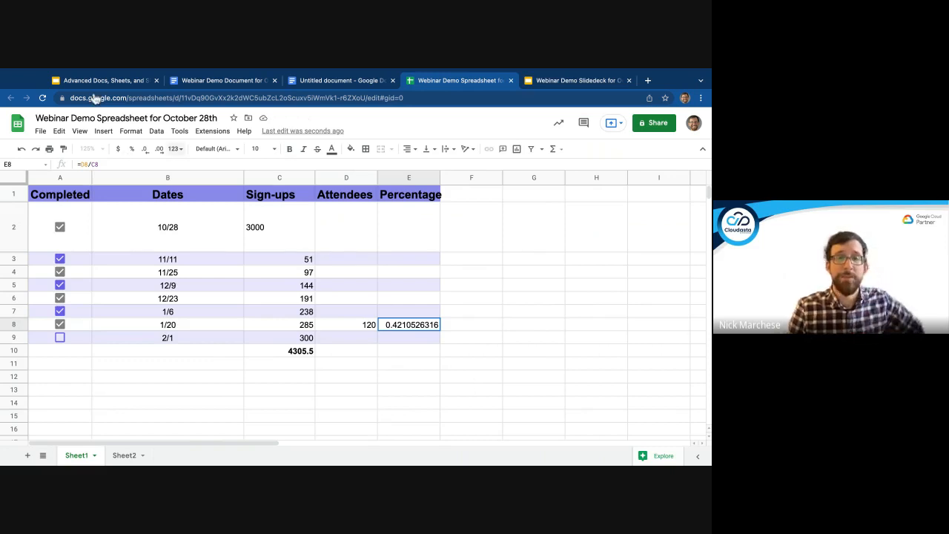
click(175, 149)
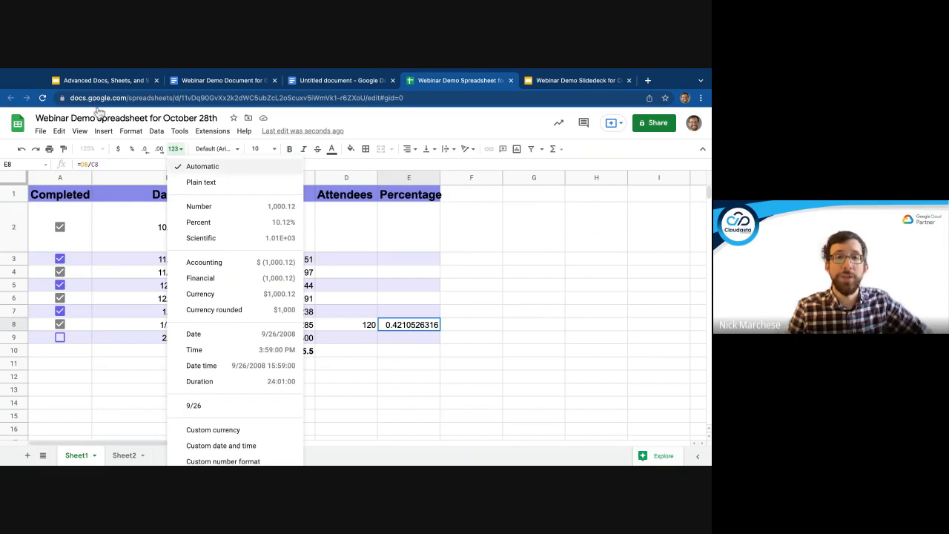
click(198, 221)
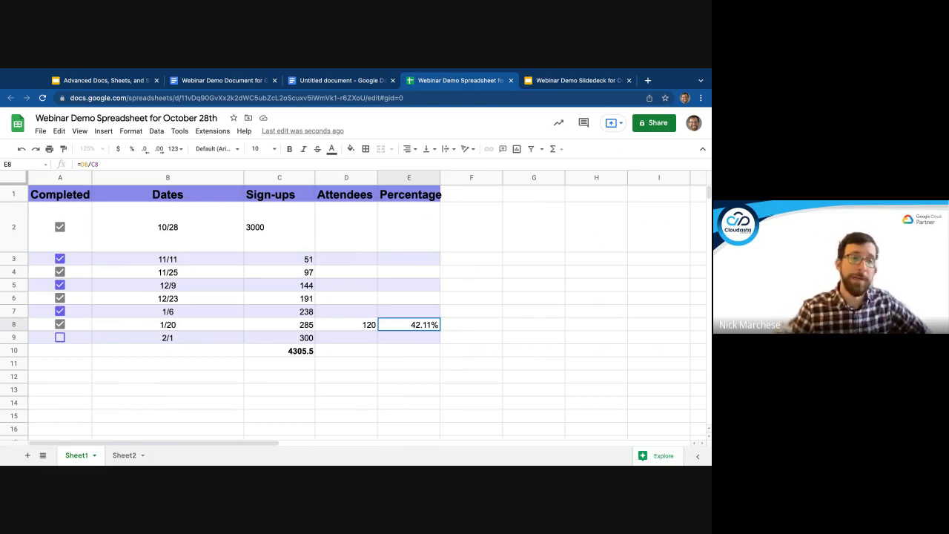
- Copy the 1/20 attendee count and percentage formula from D8:E8 into all the date rows above, D2:E8
key(Up)
key(Up)
key(Up)
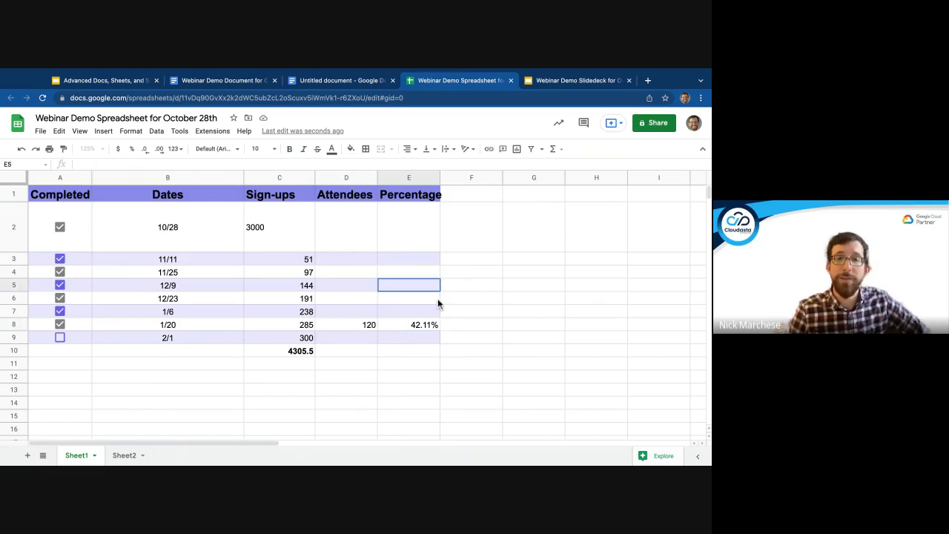
key(Down)
key(Down)
key(Down)
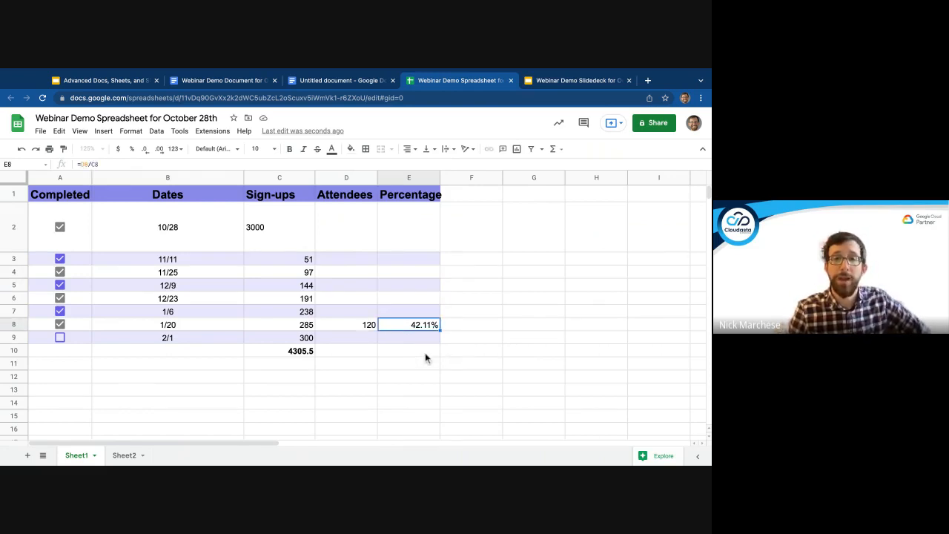
key(Left)
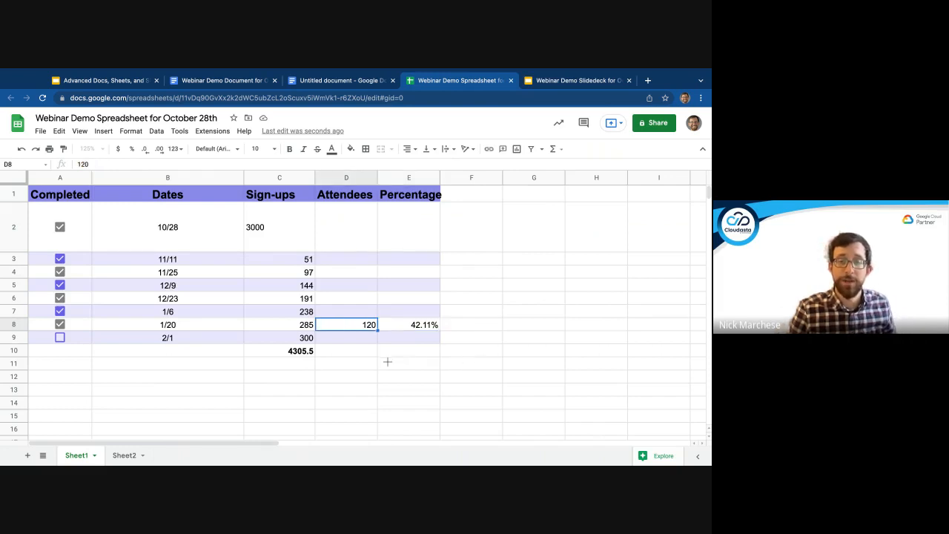
key(shift+Right)
key(ctrl+c)
key(shift+Up)
key(shift+Up)
key(shift+Up)
key(shift+Up)
key(shift+Up)
key(shift+Up)
key(ctrl+v)
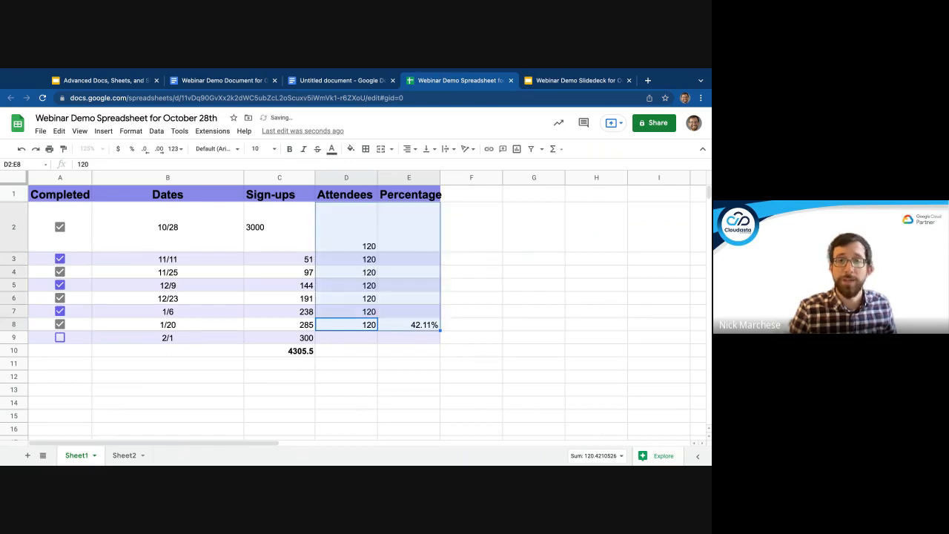
- Fill the attendee count and percentage formula from D8:E8 down into row 9 for the 2/1 date
click(364, 214)
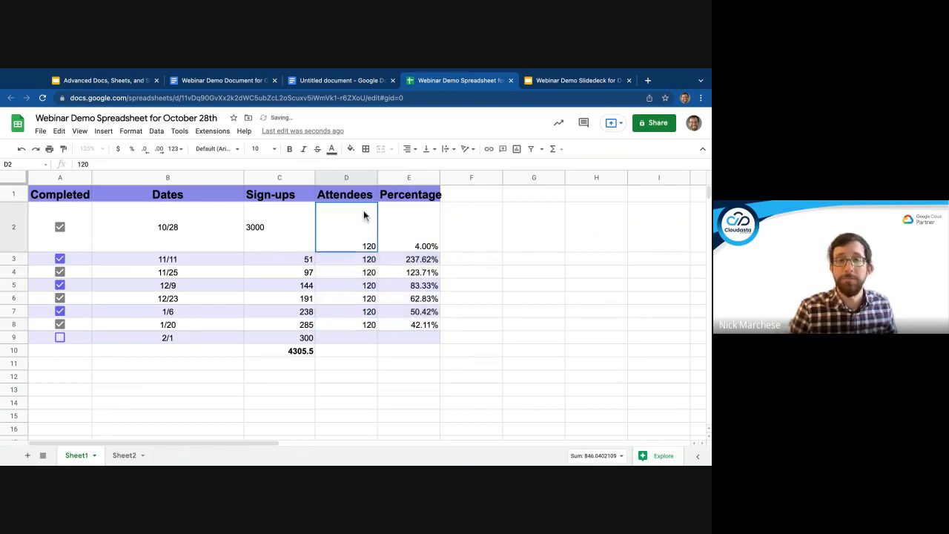
key(ctrl+Down)
key(shift+Right)
drag(441, 331, 442, 343)
click(485, 313)
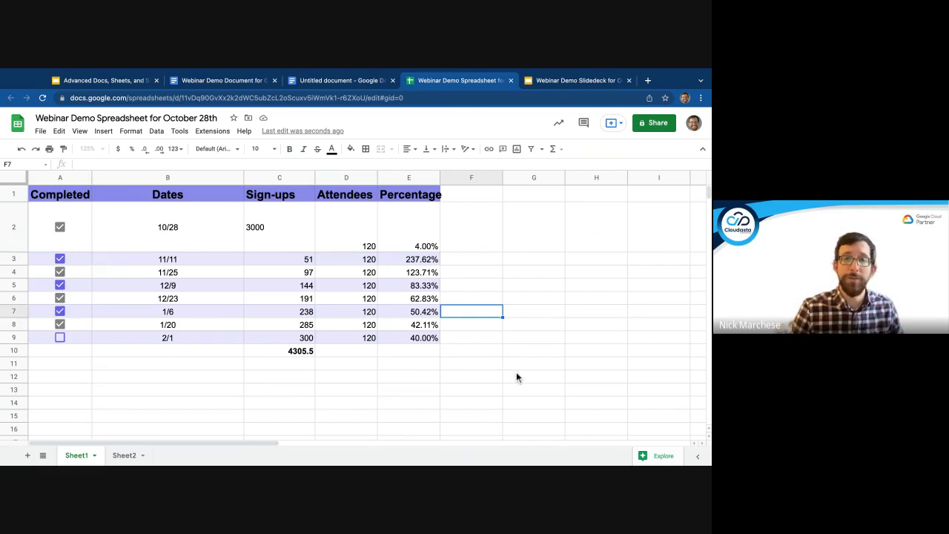
scroll(493, 384, right, 2)
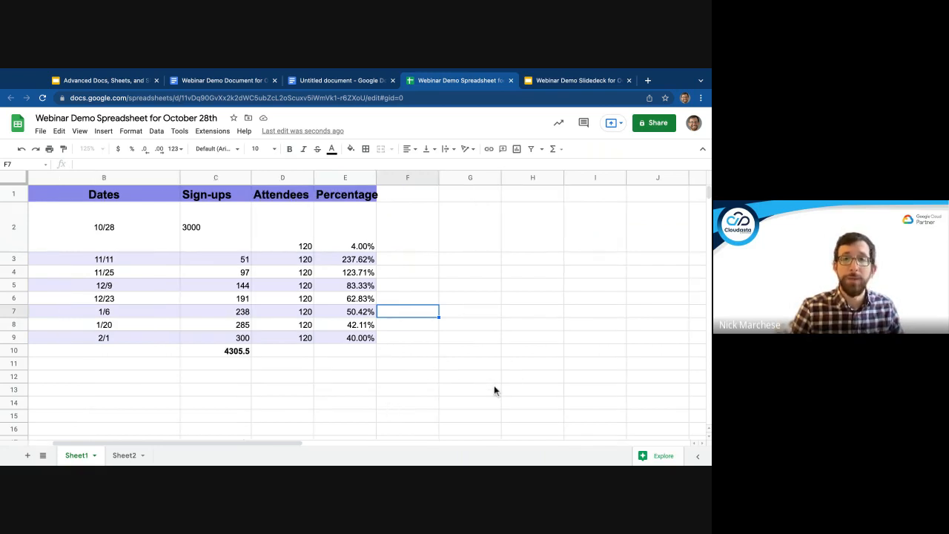
scroll(497, 381, left, 2)
scroll(499, 380, right, 2)
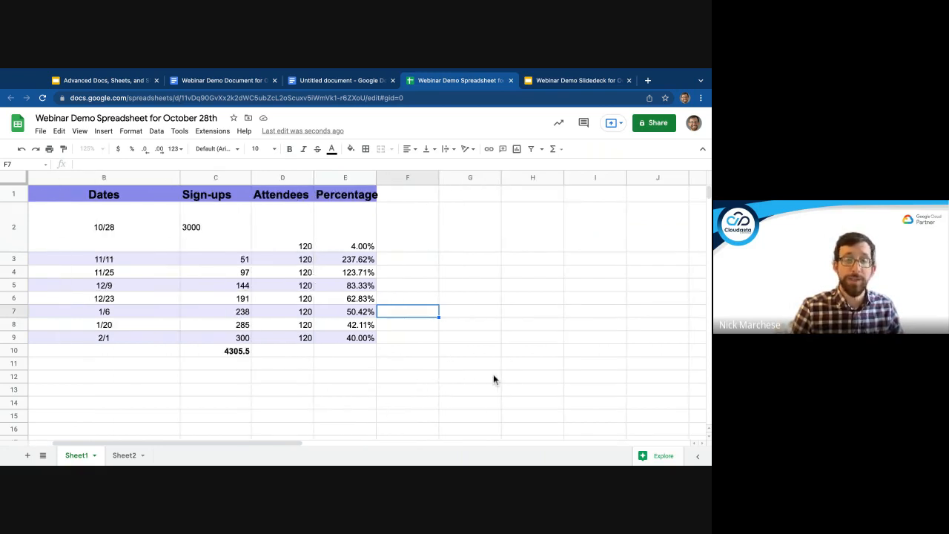
scroll(493, 375, left, 2)
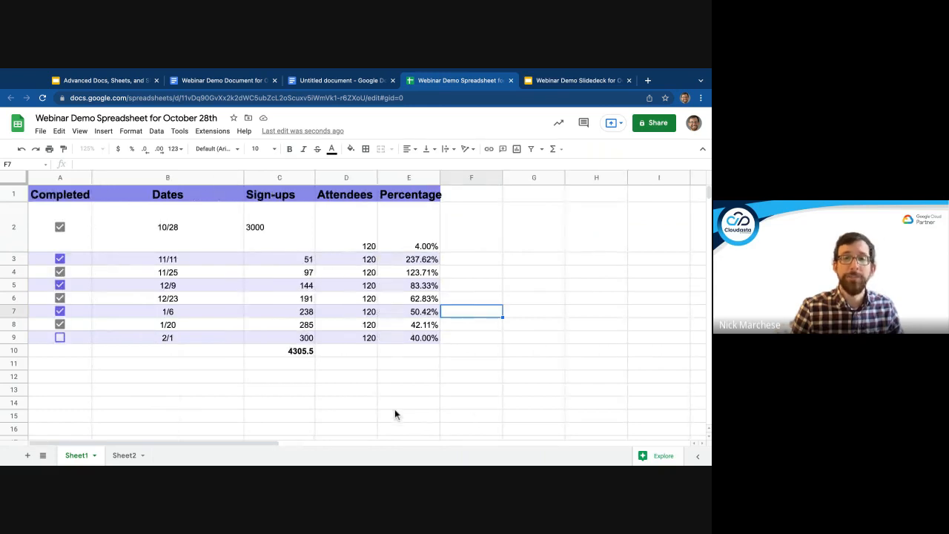
click(409, 363)
click(103, 131)
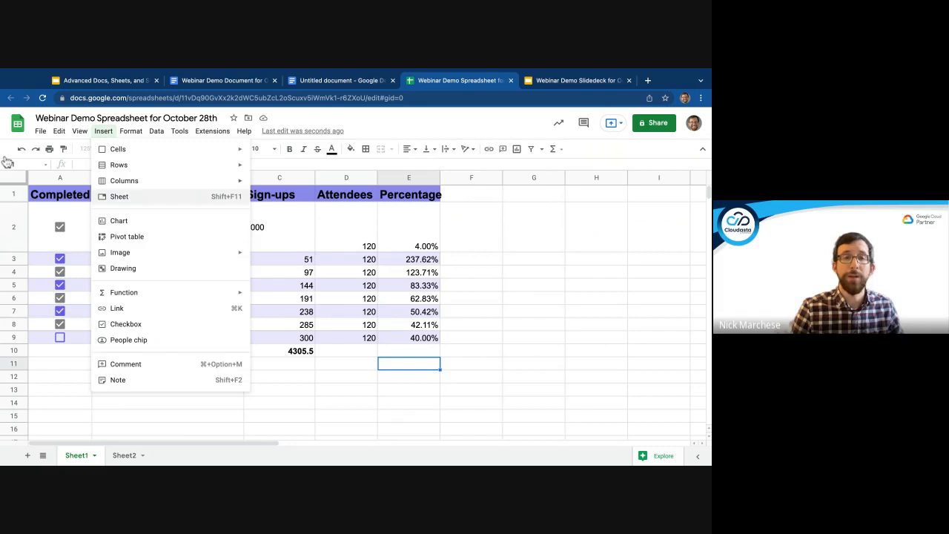
click(119, 220)
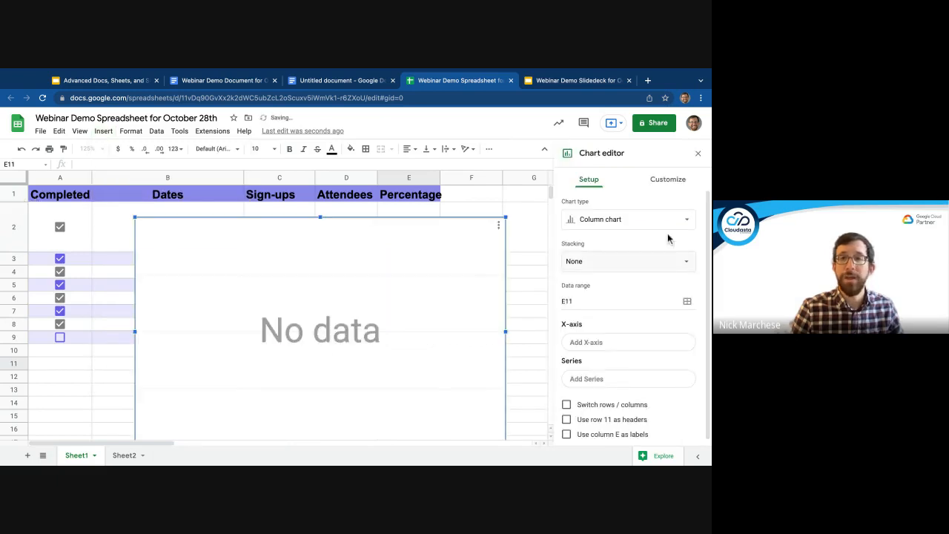
drag(465, 225, 481, 380)
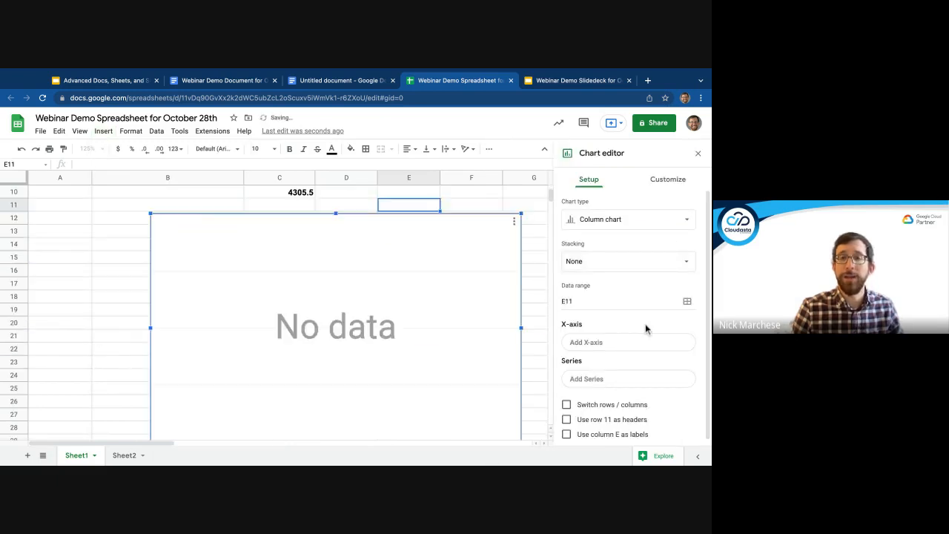
scroll(495, 166, up, 1)
scroll(527, 302, up, 5)
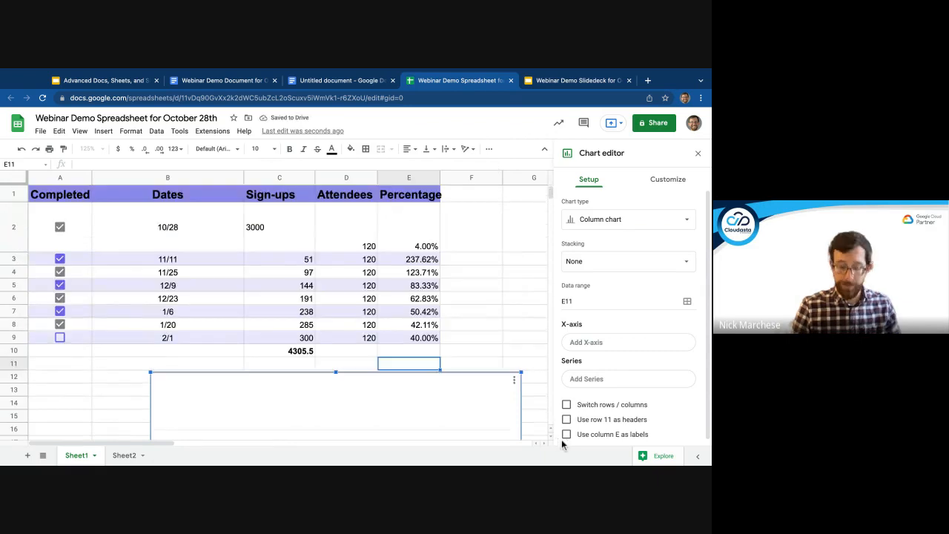
key(Delete)
click(545, 285)
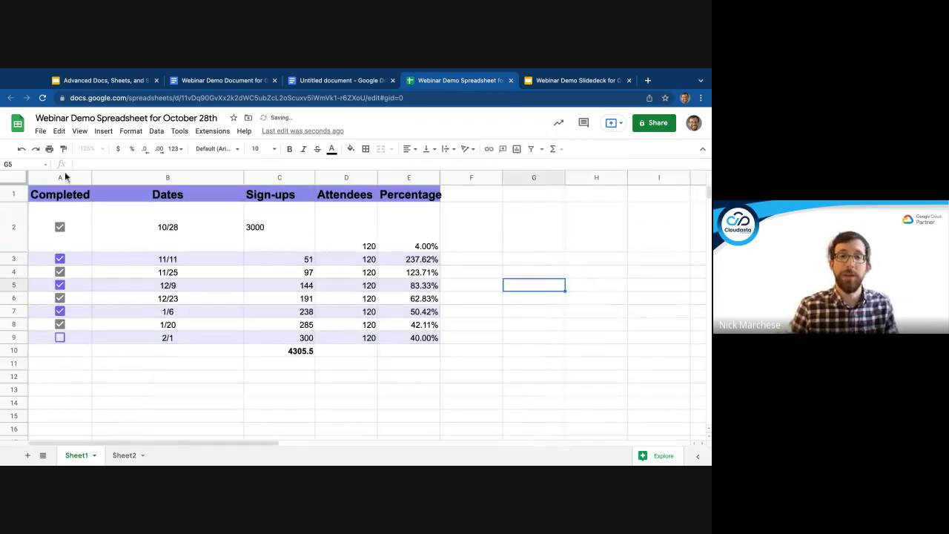
- Insert a chart from the table data in B2:E9 and move it lower on the sheet
mouse_move(97, 206)
mouse_down()
mouse_move(296, 230)
mouse_move(415, 337)
mouse_up()
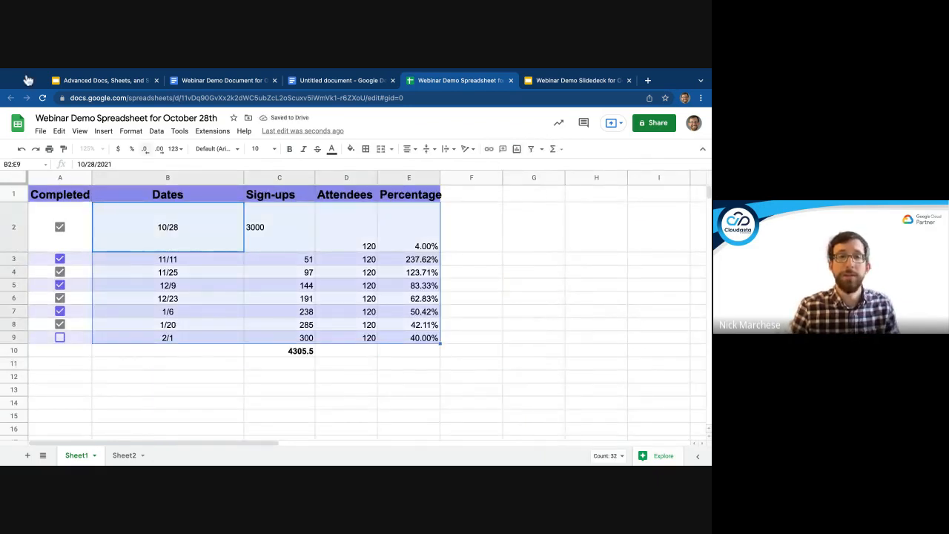
click(103, 131)
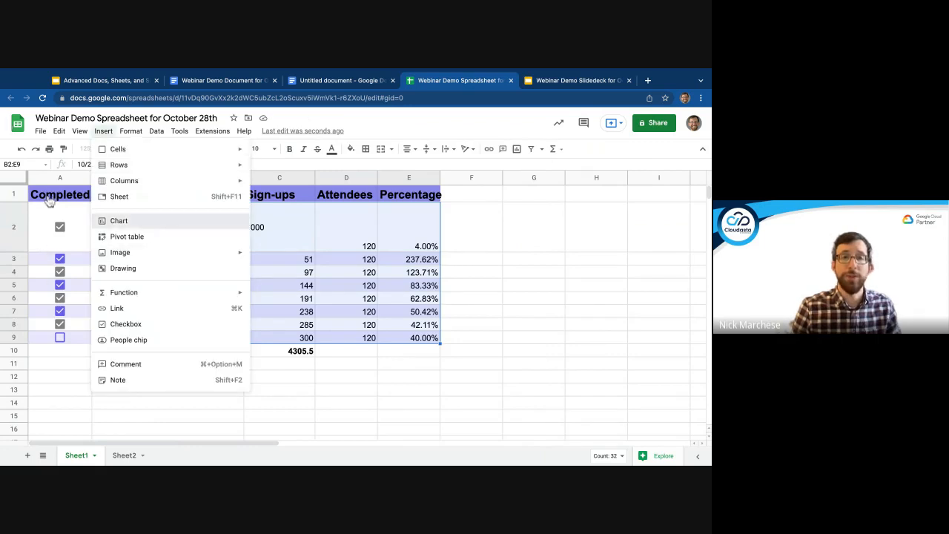
click(118, 220)
drag(439, 217, 459, 280)
scroll(474, 341, down, 2)
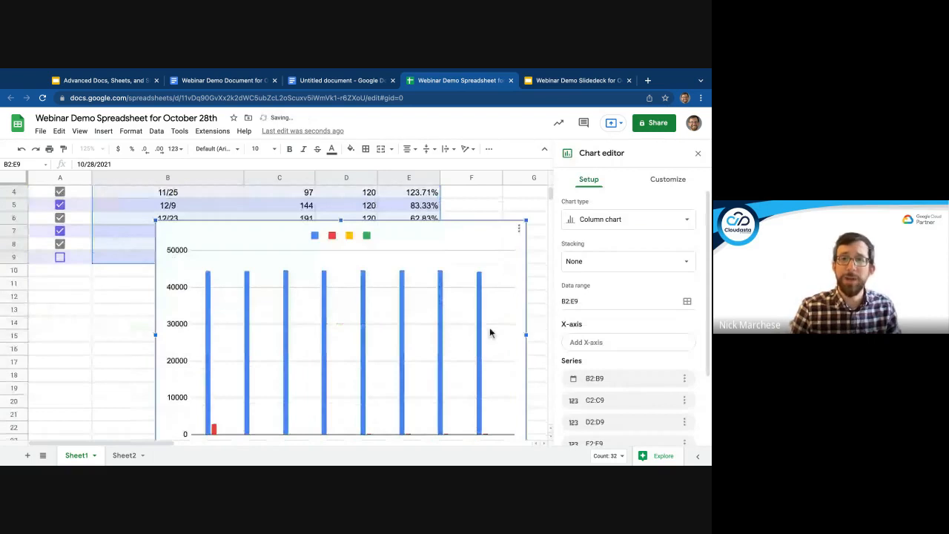
- Change the chart type of the B2:E9 chart to Combo chart
click(668, 179)
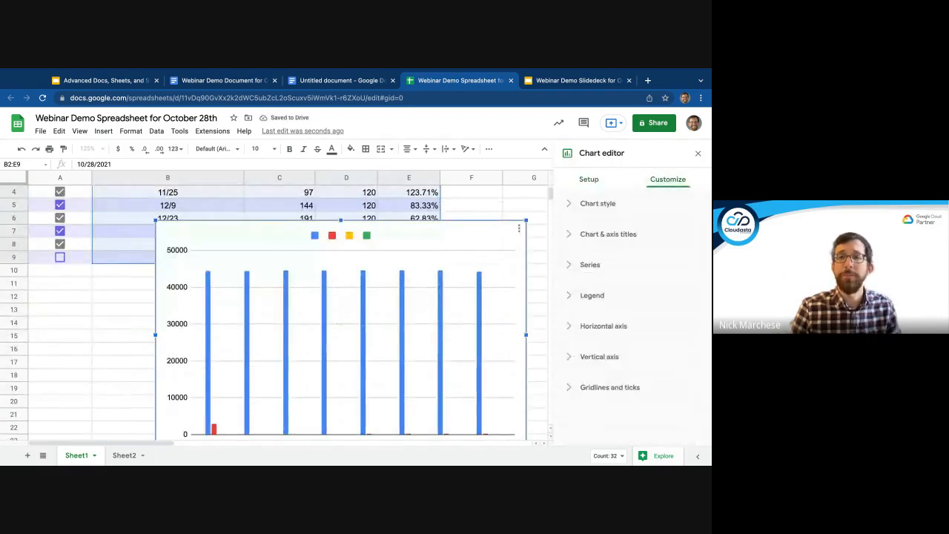
click(589, 180)
click(628, 220)
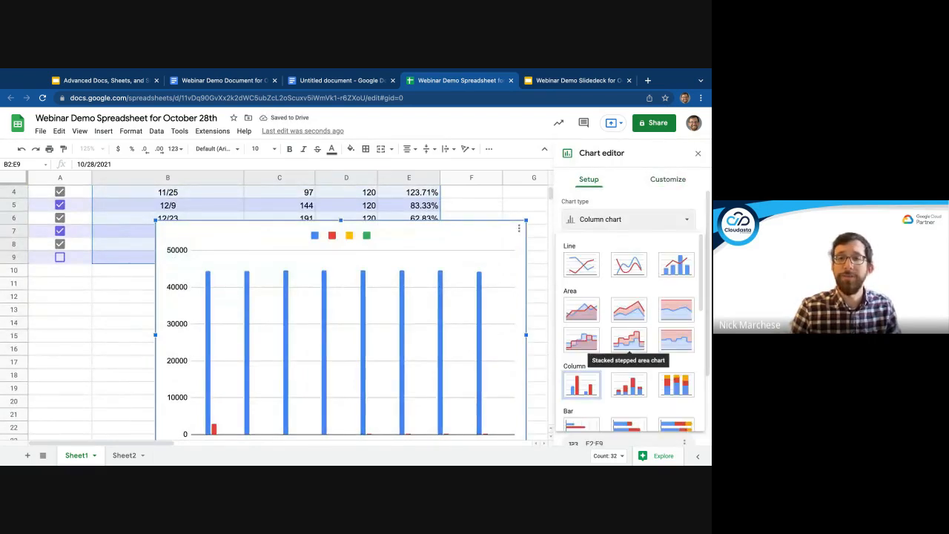
click(676, 265)
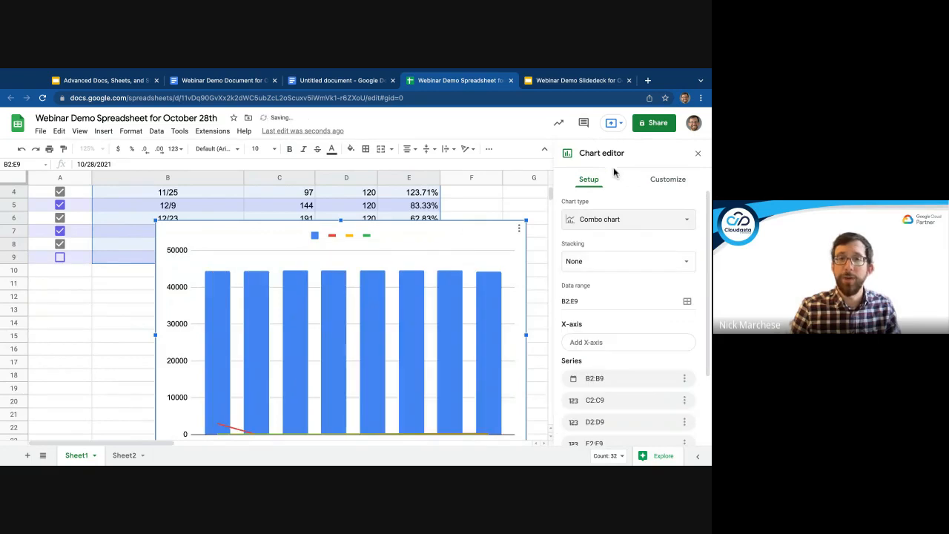
- Delete the combo chart from Sheet1
click(534, 205)
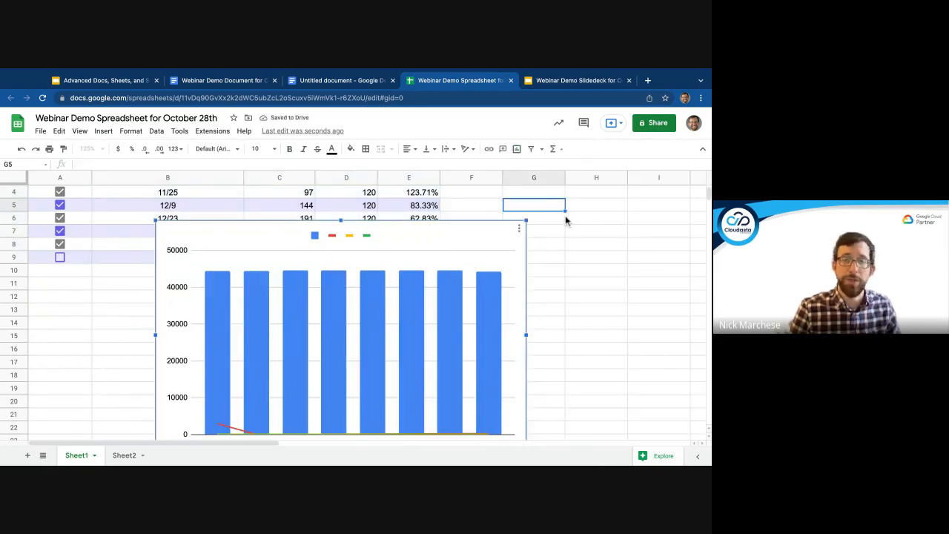
key(Delete)
scroll(565, 244, up, 3)
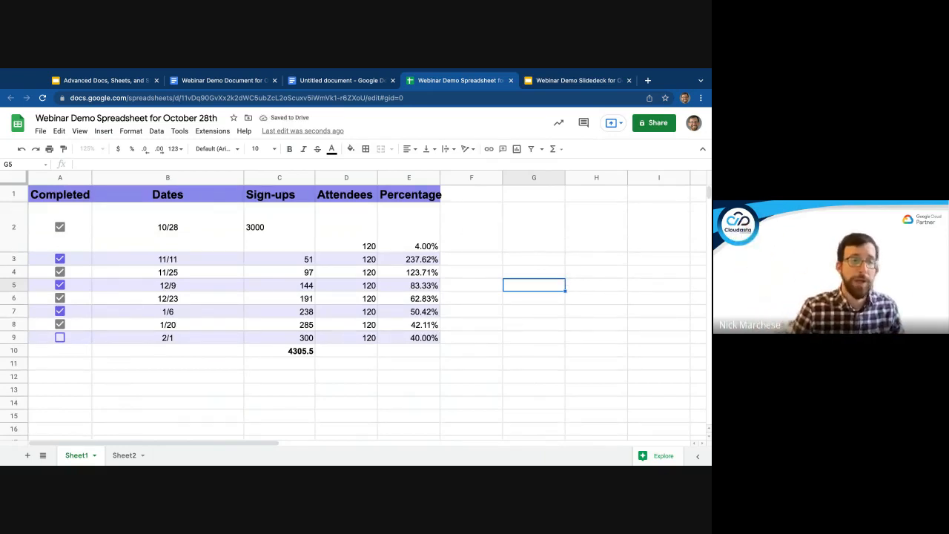
- Review the data cleanup suggestions and column stats for column F, closing both when finished
key(Up)
key(Left)
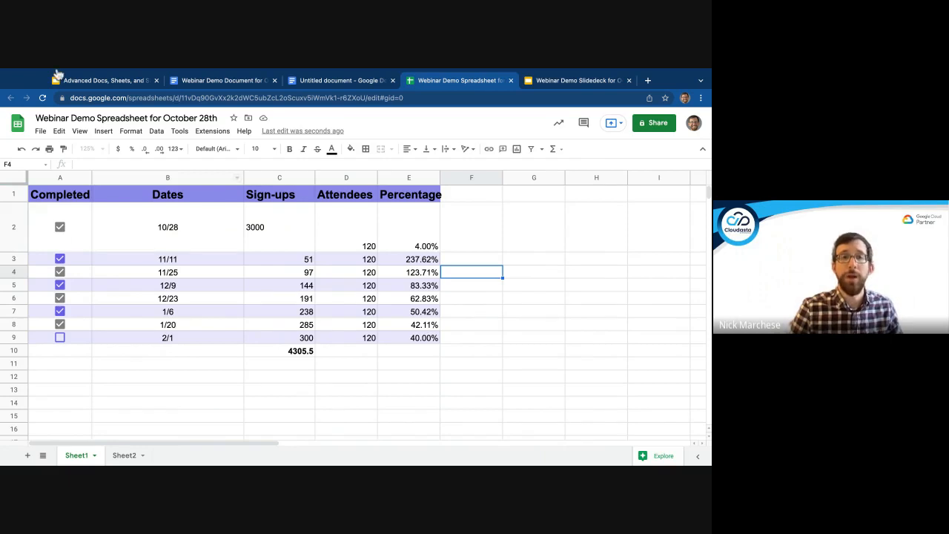
key(alt+d)
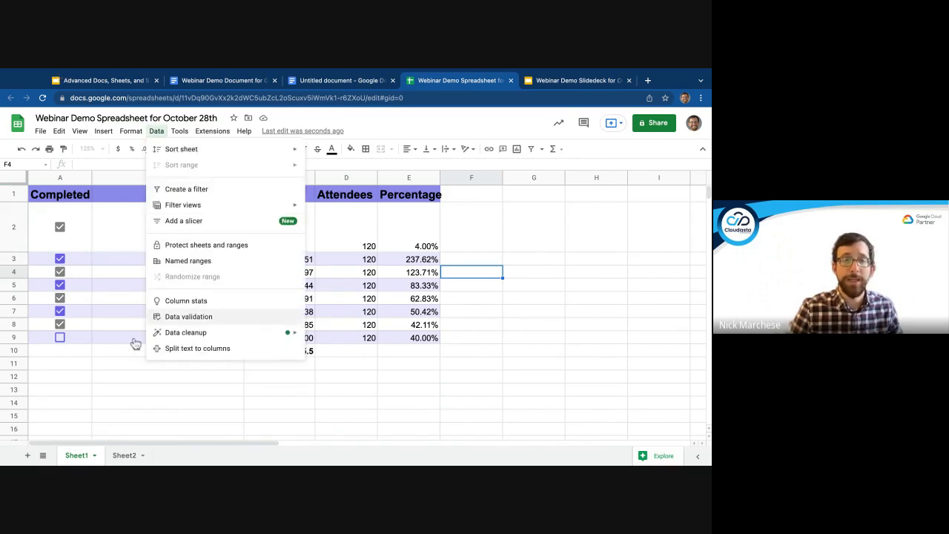
mouse_move(185, 333)
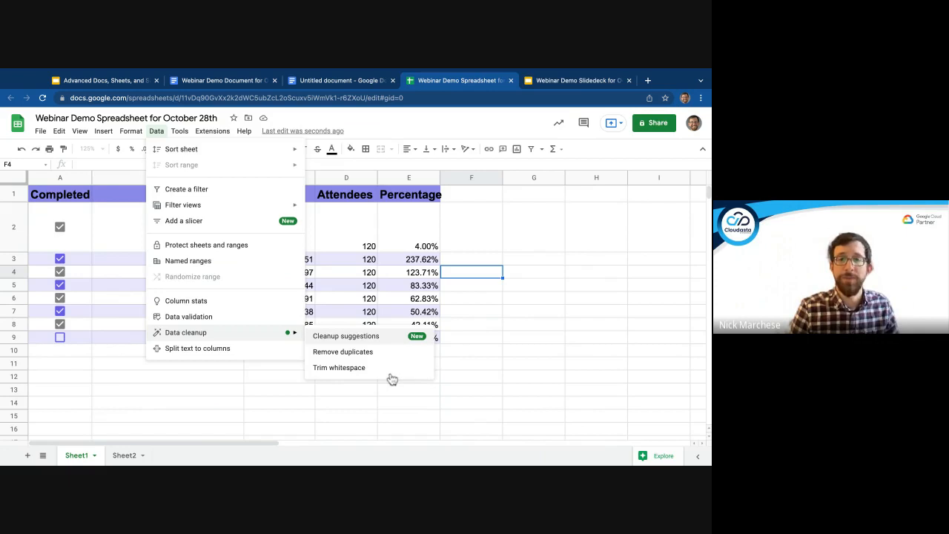
click(391, 338)
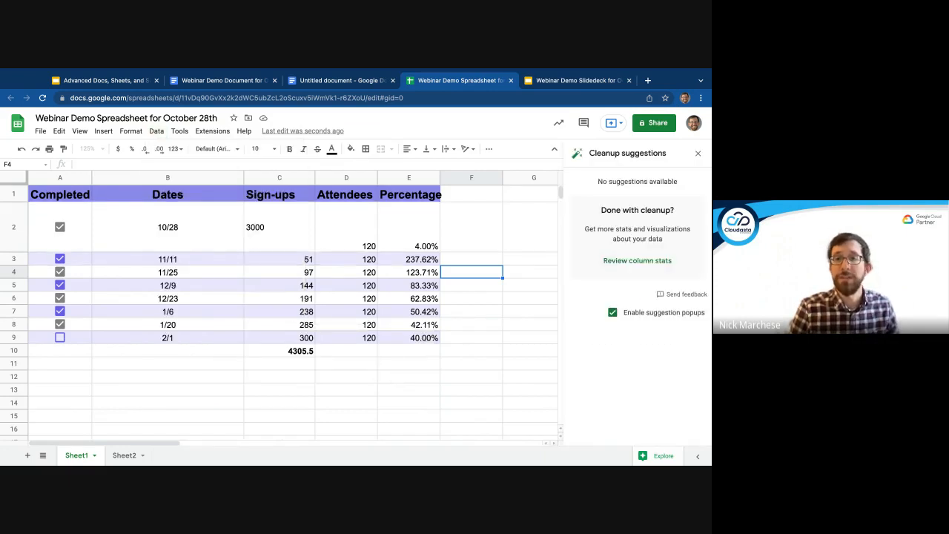
click(637, 261)
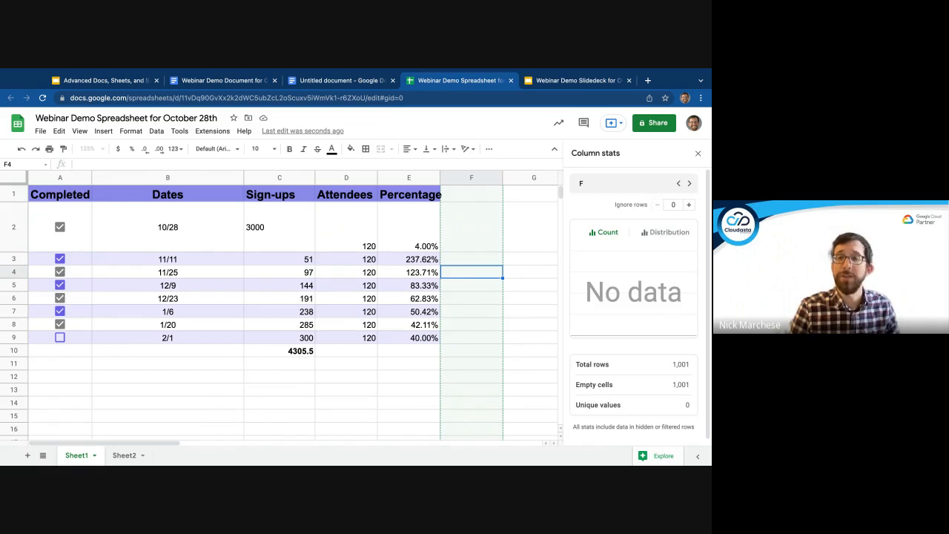
click(697, 153)
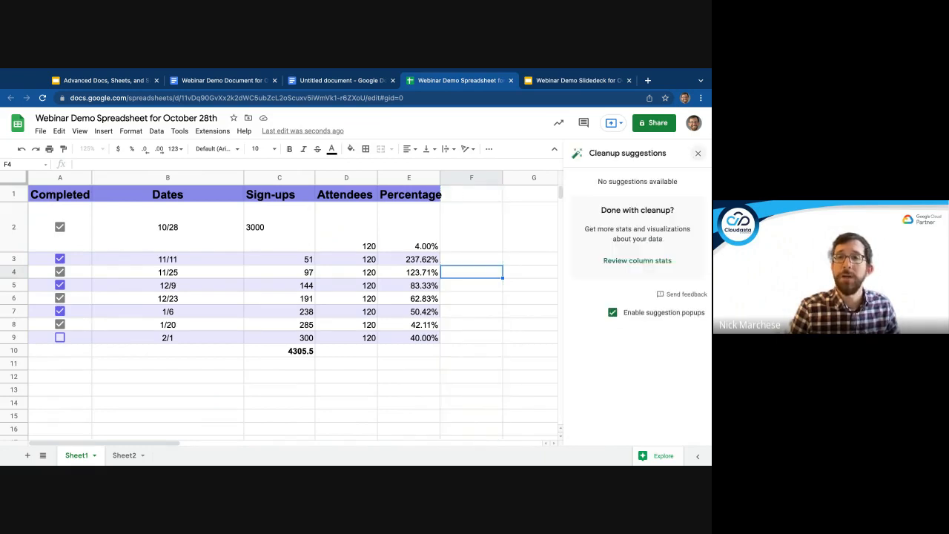
click(698, 153)
click(534, 311)
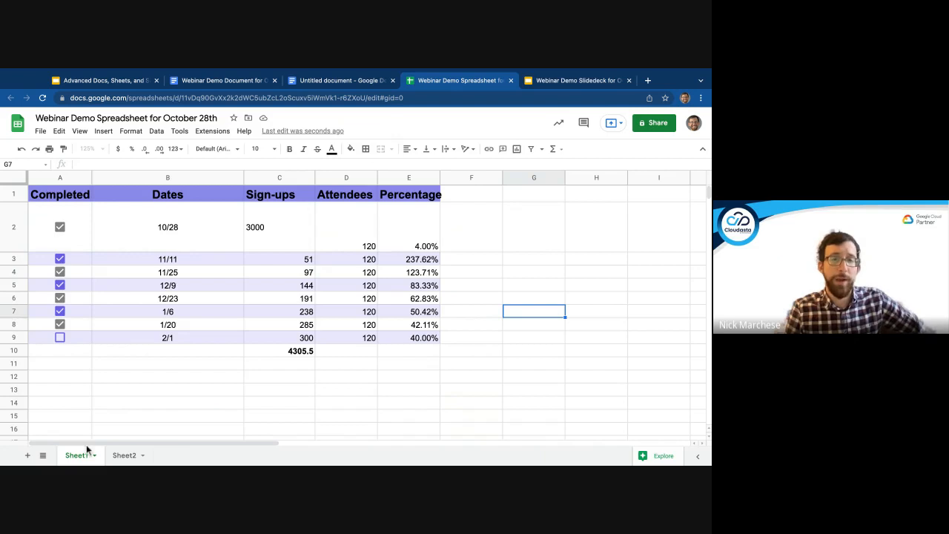
- Enter a first name and the words Cloudy, Weather, Webinar in cell B12 as one comma-separated text
click(122, 377)
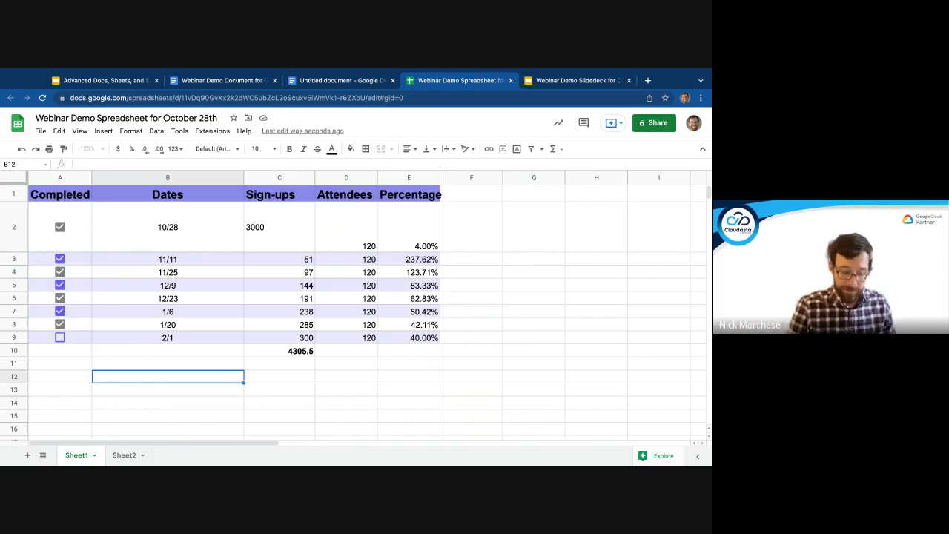
text(Nick, Cloudy, Weather, Webinar)
key(Return)
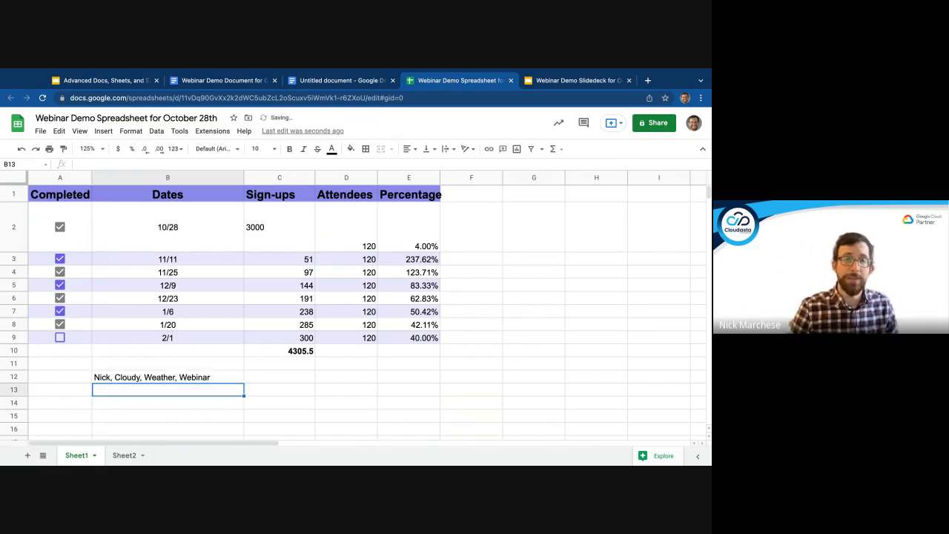
- Split the comma-separated text in B12 into columns across B12:E12 with automatic separator detection
key(Up)
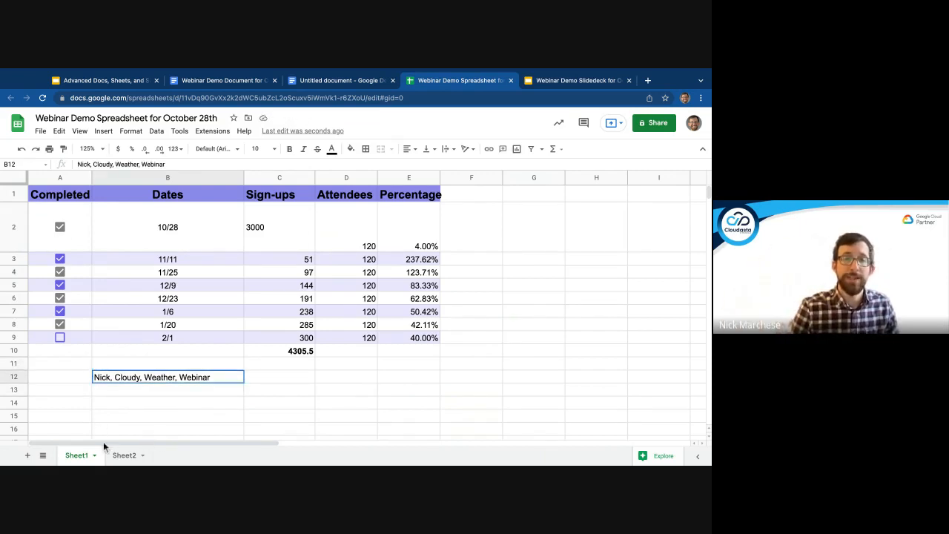
click(156, 131)
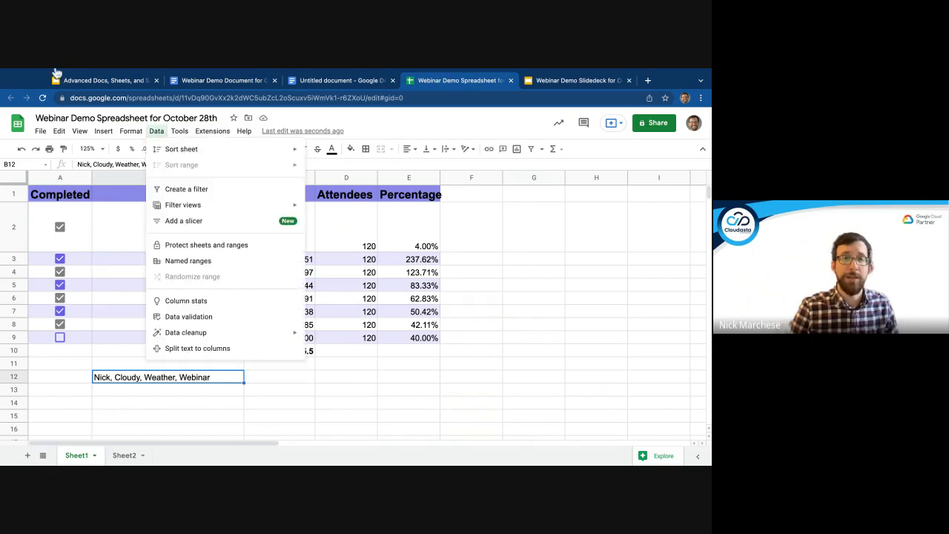
click(197, 349)
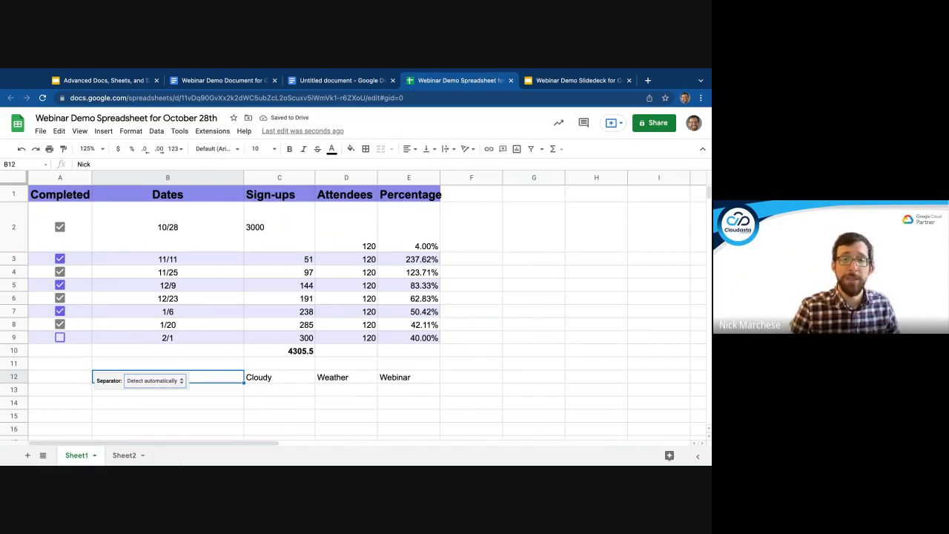
key(Down)
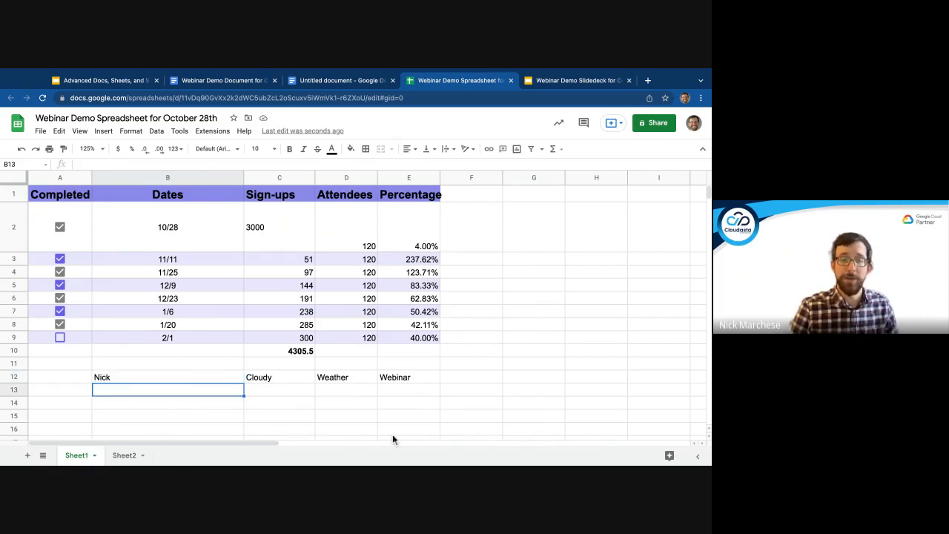
key(Up)
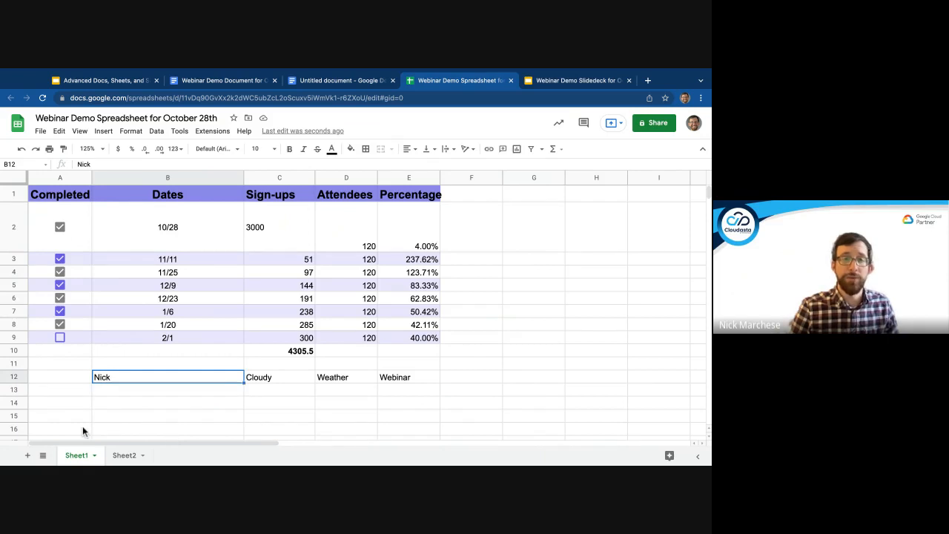
key(Down)
key(Up)
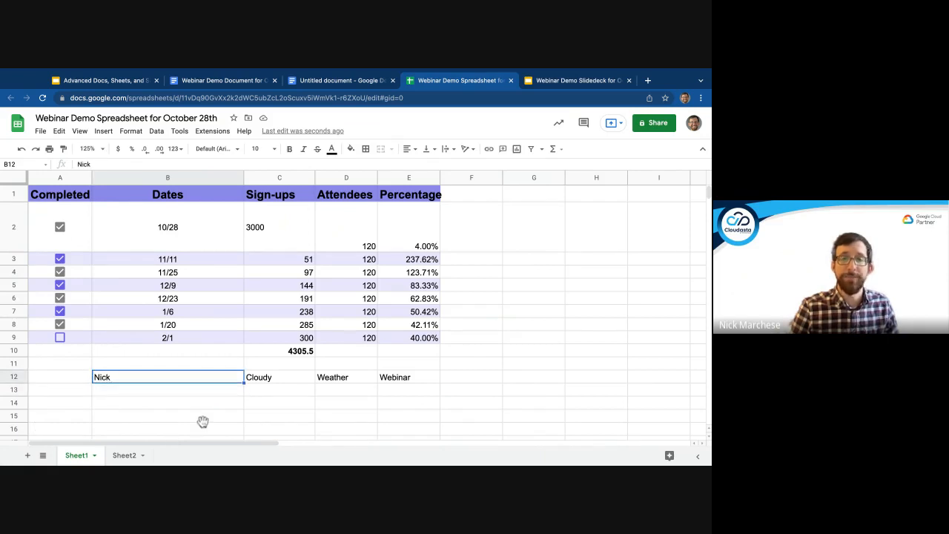
key(ctrl+shift+Right)
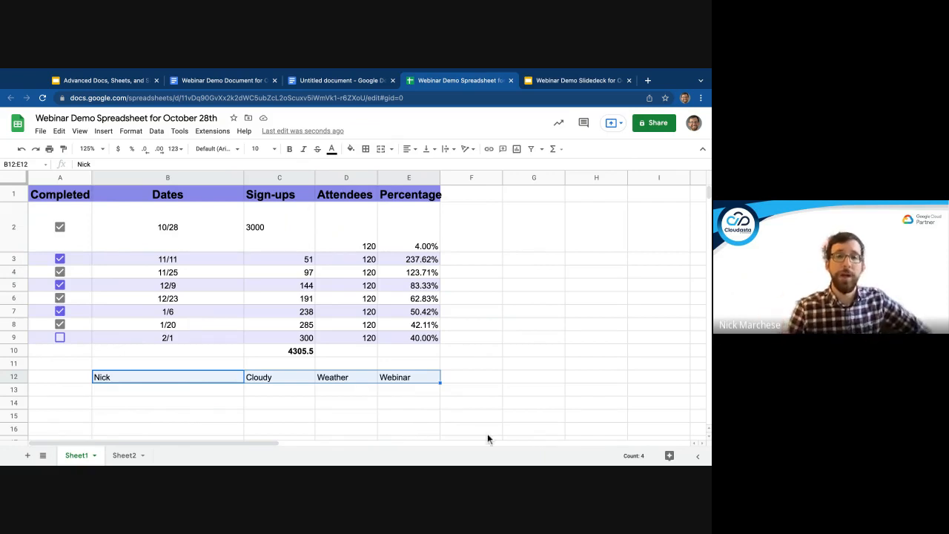
click(545, 326)
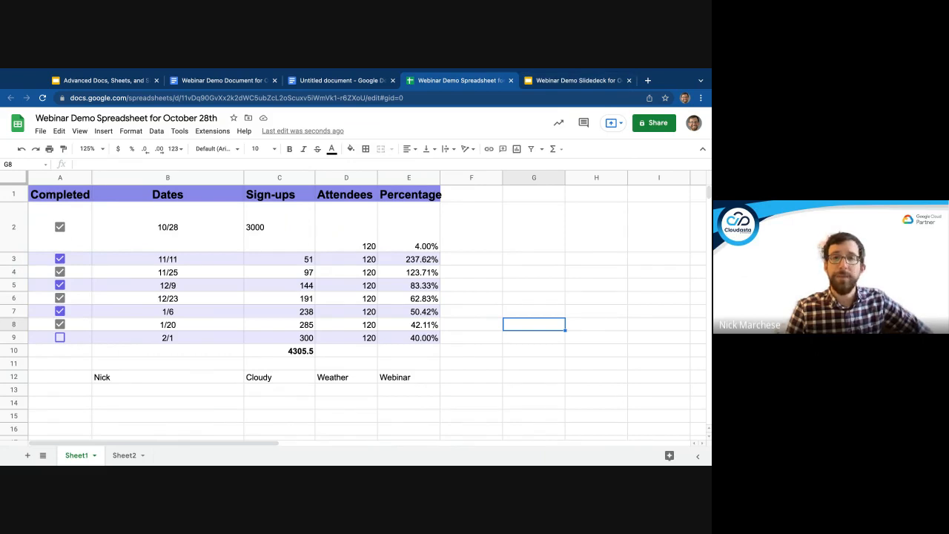
- Switch to the Webinar Demo Slidedeck in Google Slides and go to slide 3 with the tea image
click(579, 80)
click(59, 234)
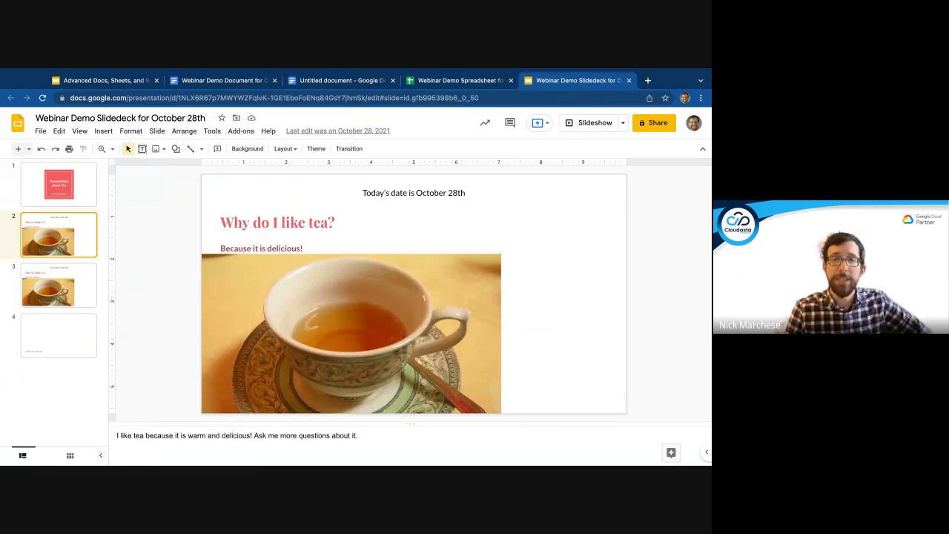
key(Down)
key(Up)
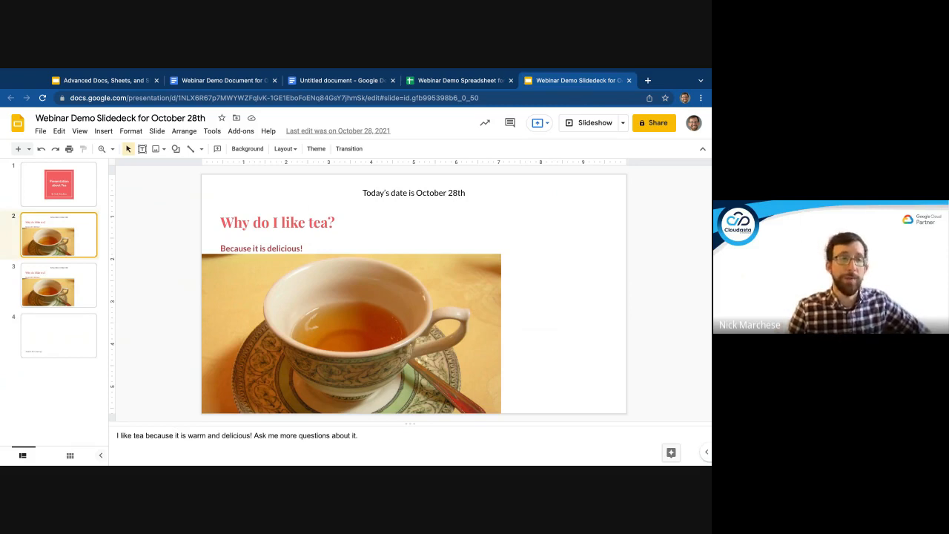
key(Down)
key(Down)
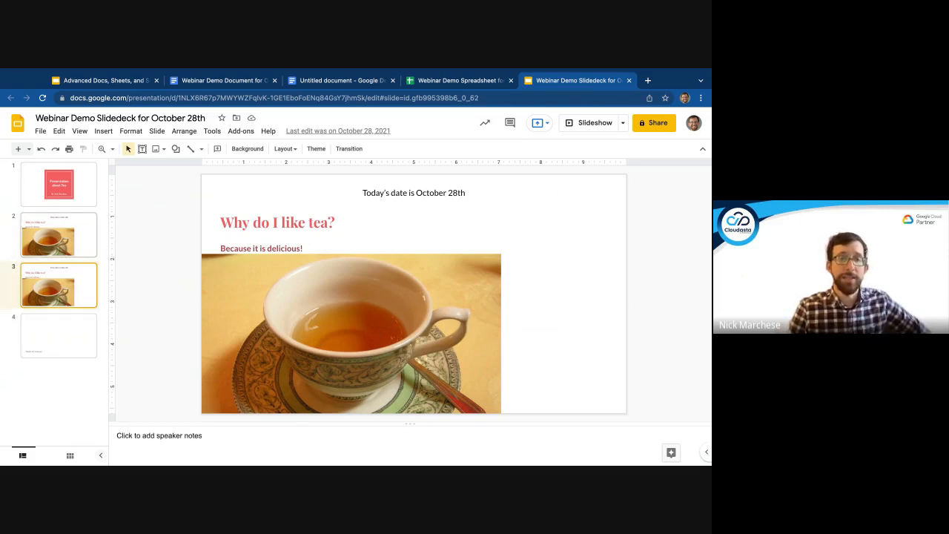
key(Up)
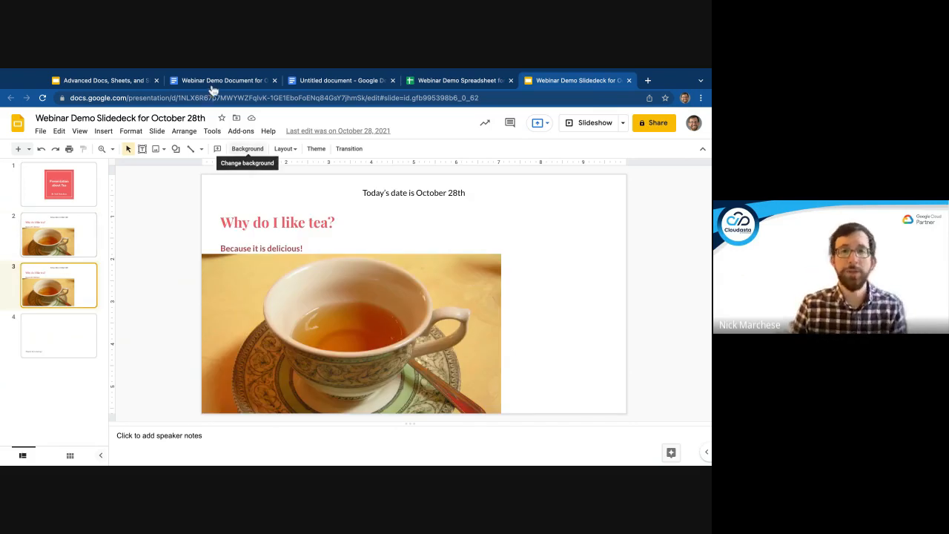
- Try a solid green background color on slide 3 and reset the background to the theme
click(248, 149)
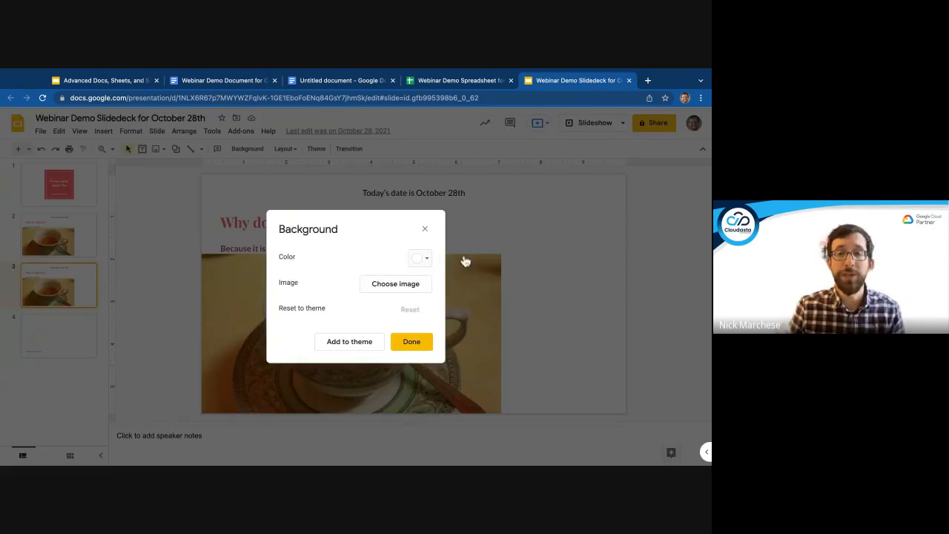
click(421, 258)
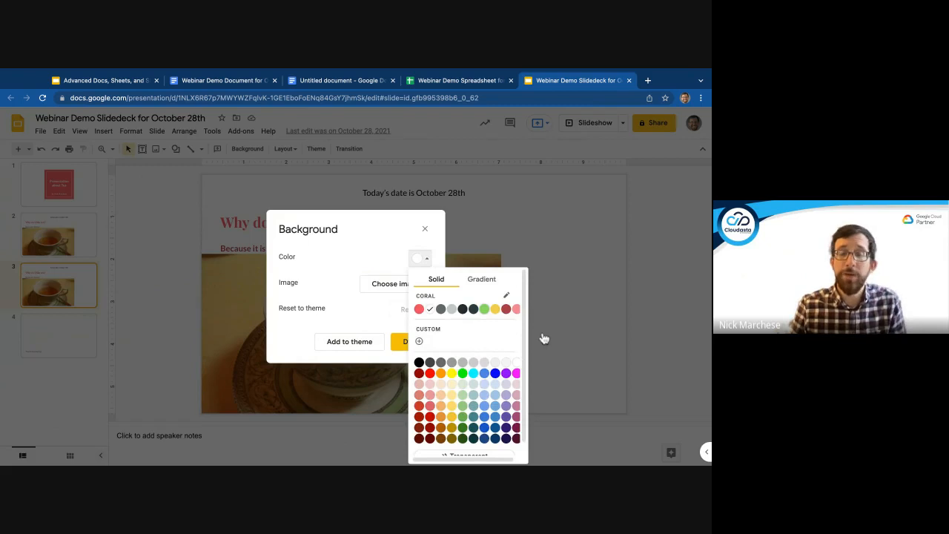
click(462, 373)
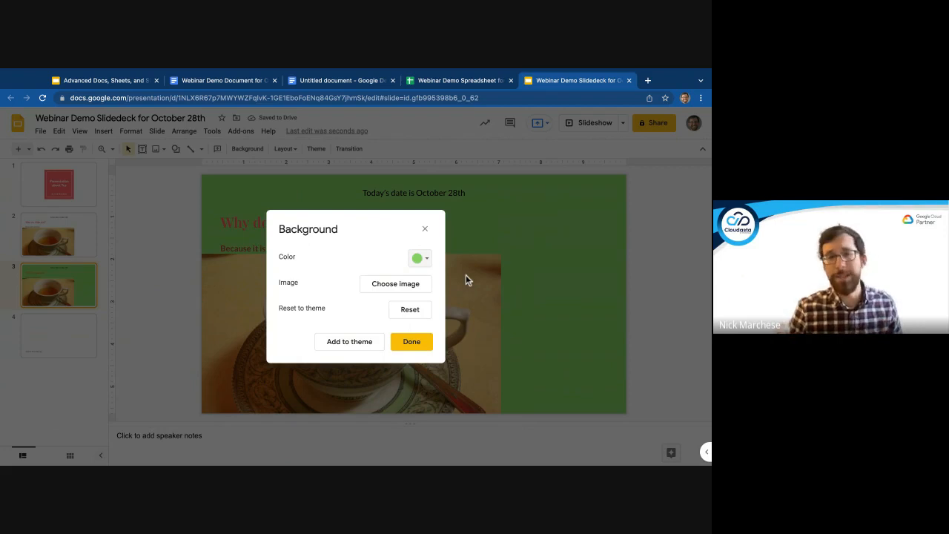
click(410, 309)
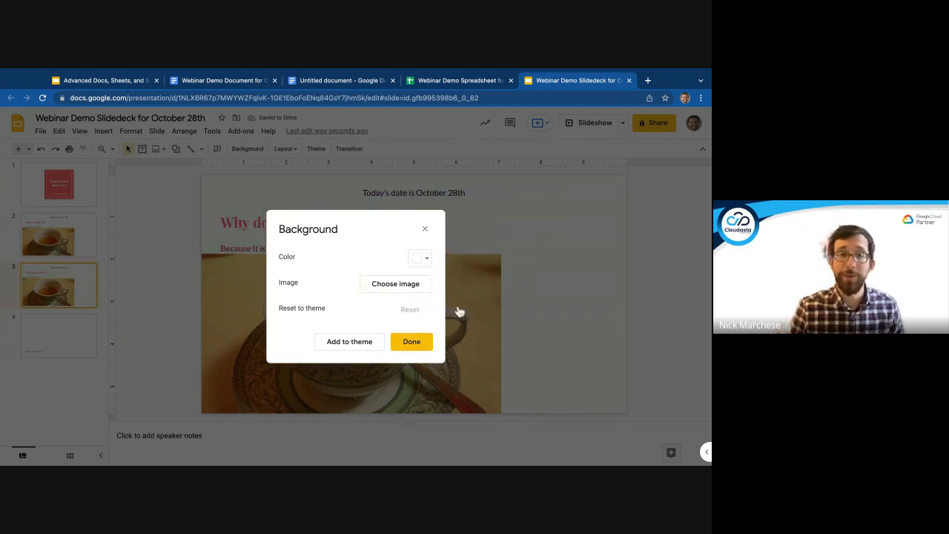
key(Escape)
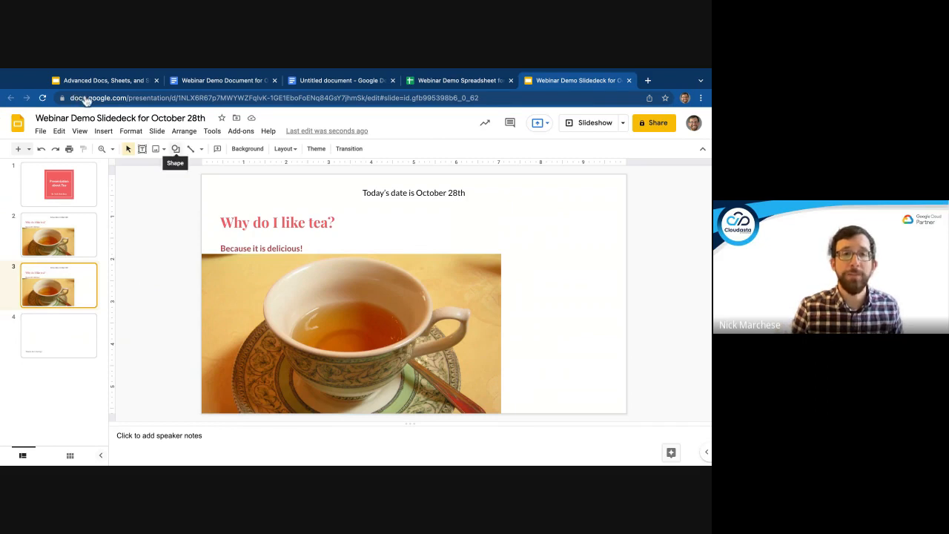
- Draw a crossed-circle flowchart shape about 3.3 by 2.5 inches on slide 3, at the upper right beside the tea image
click(175, 148)
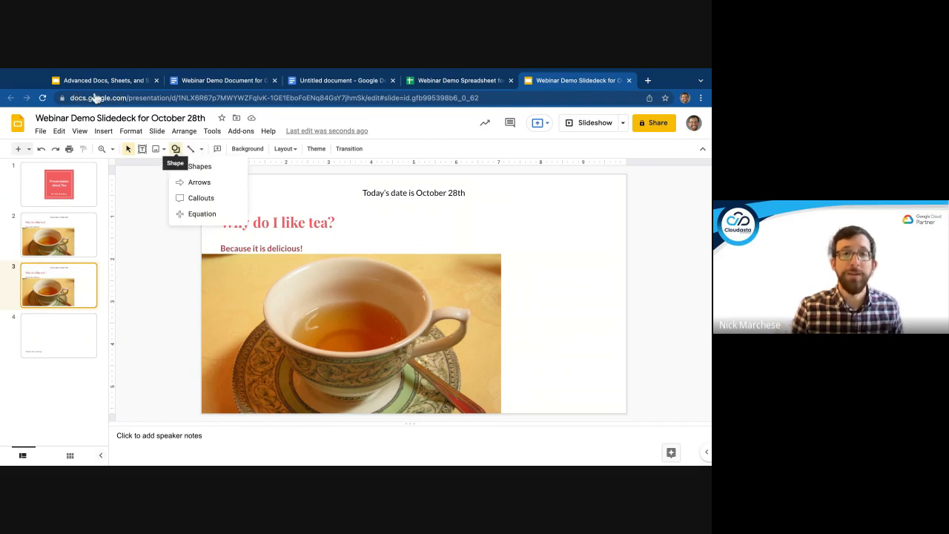
mouse_move(200, 166)
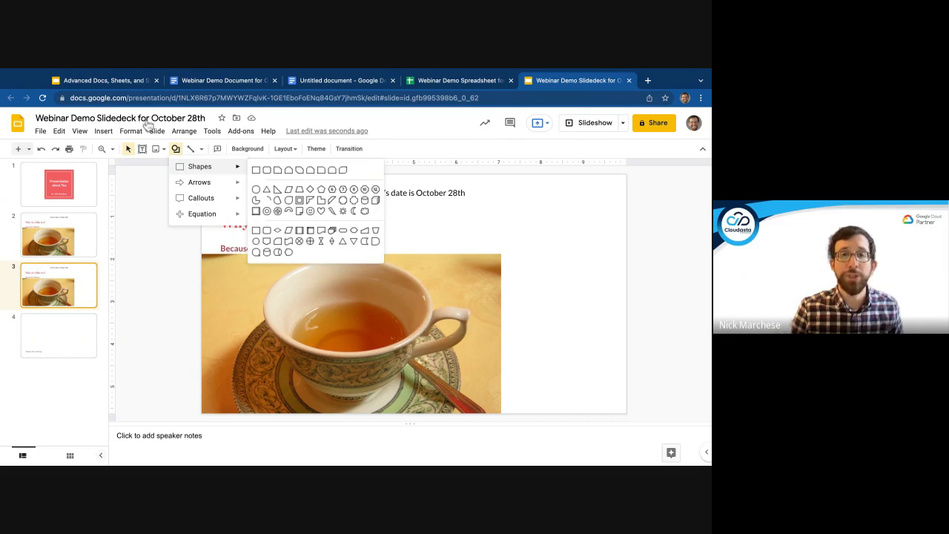
mouse_move(212, 183)
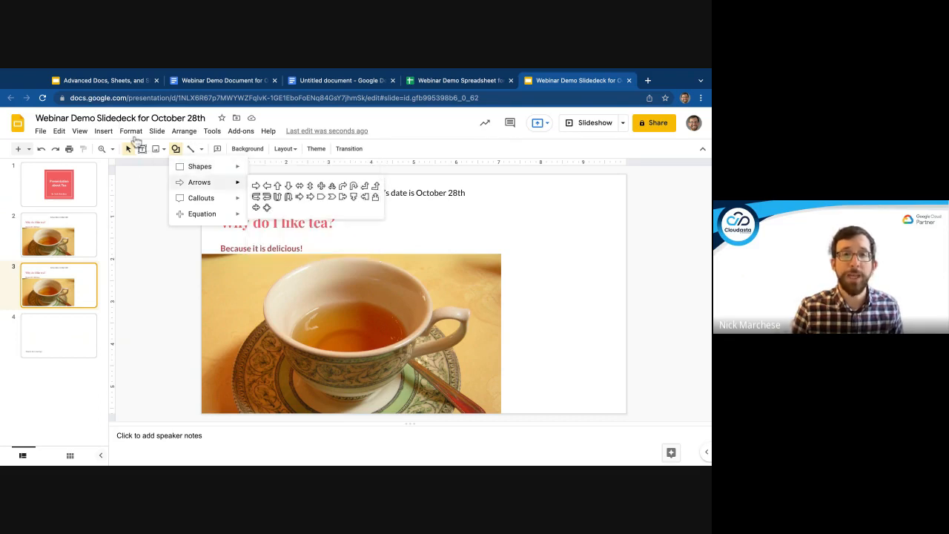
mouse_move(201, 198)
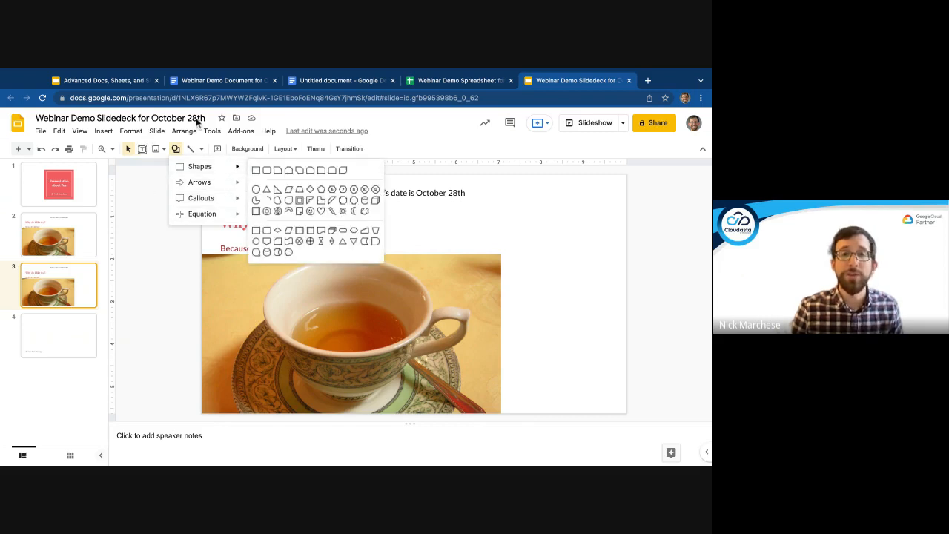
click(279, 231)
drag(444, 213, 589, 305)
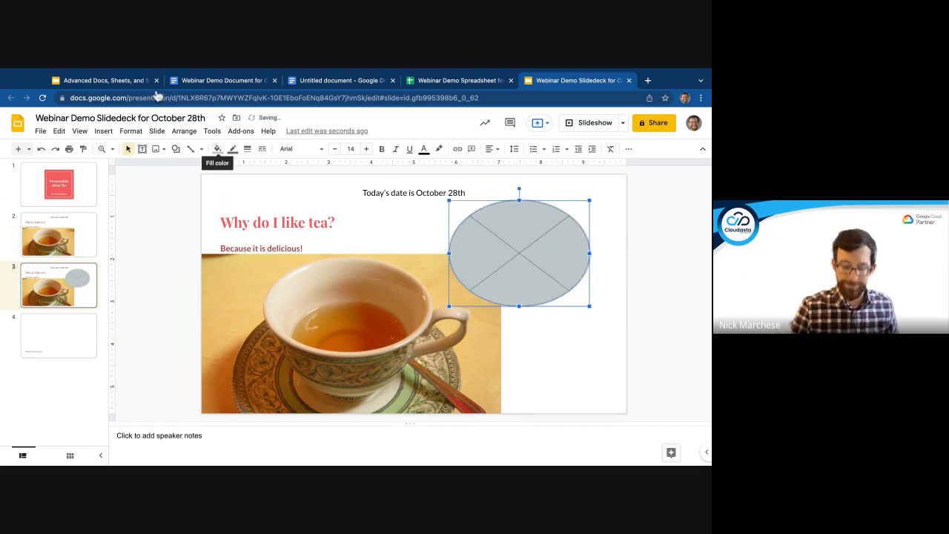
- Fill the crossed-circle shape with the theme's coral red and set its border color to blue
click(217, 149)
click(221, 197)
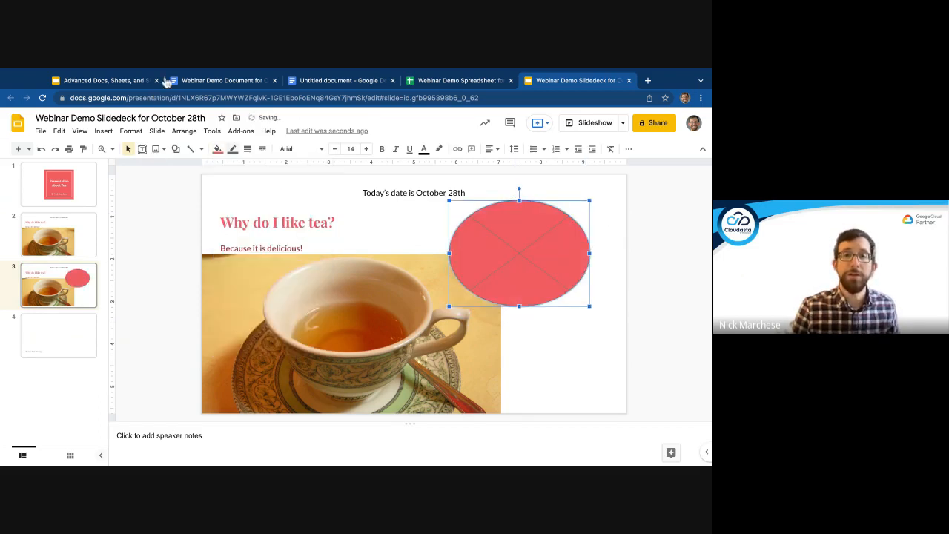
click(233, 150)
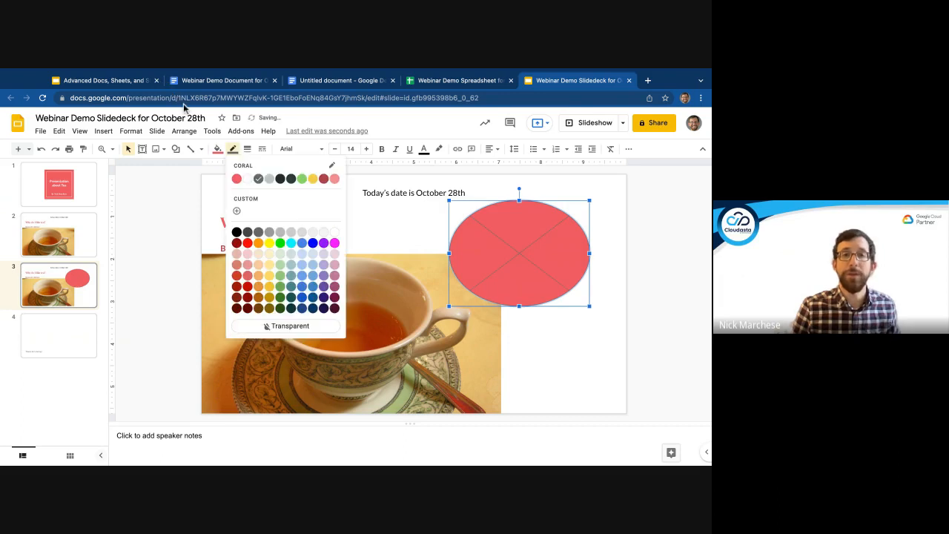
click(290, 243)
- Set the crossed-circle shape's border weight to 8px and move it slightly right and down on the slide
click(247, 149)
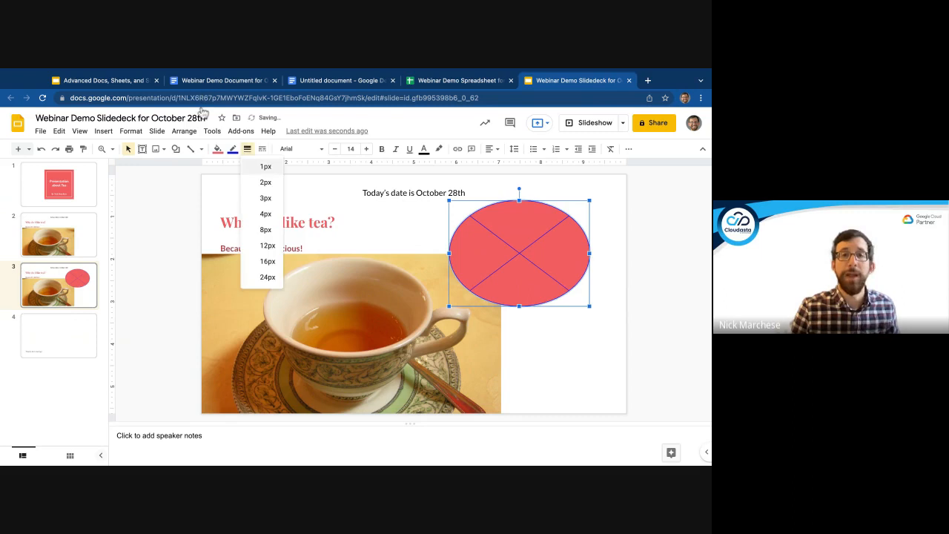
click(265, 182)
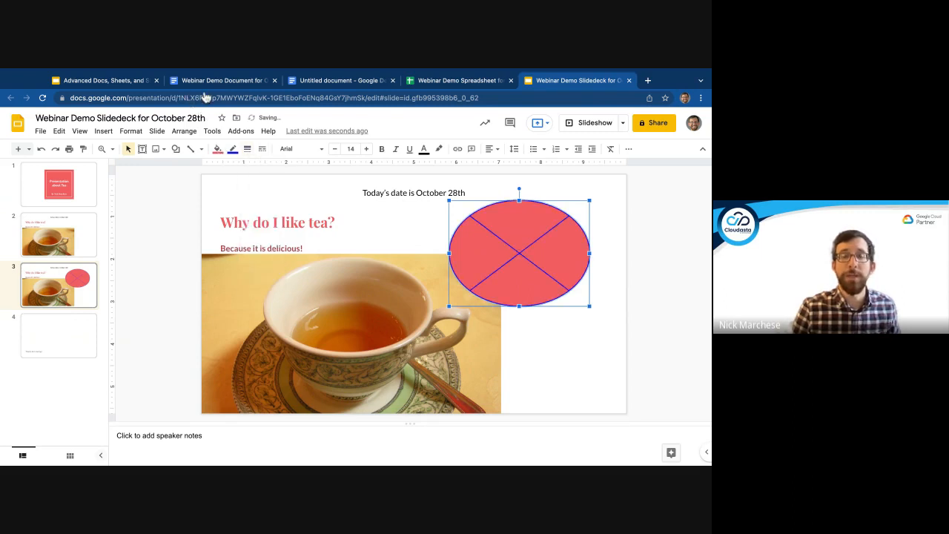
click(247, 149)
click(265, 229)
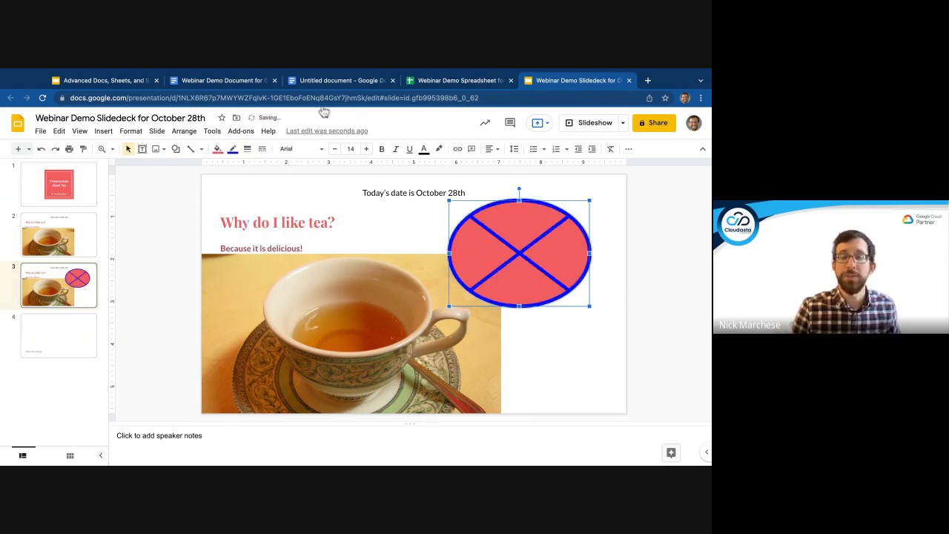
drag(581, 195, 618, 201)
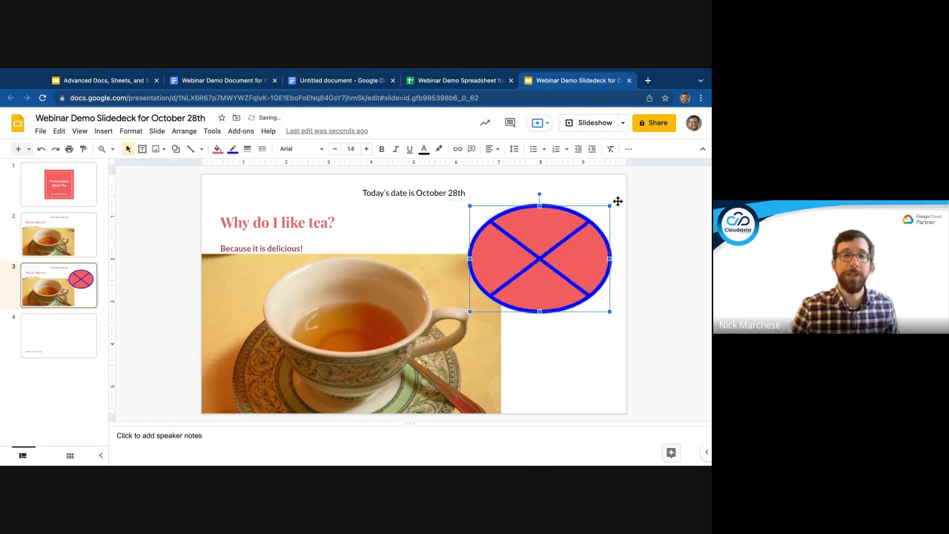
click(618, 201)
- Activate the Arrow line tool for drawing on slide 3
click(201, 149)
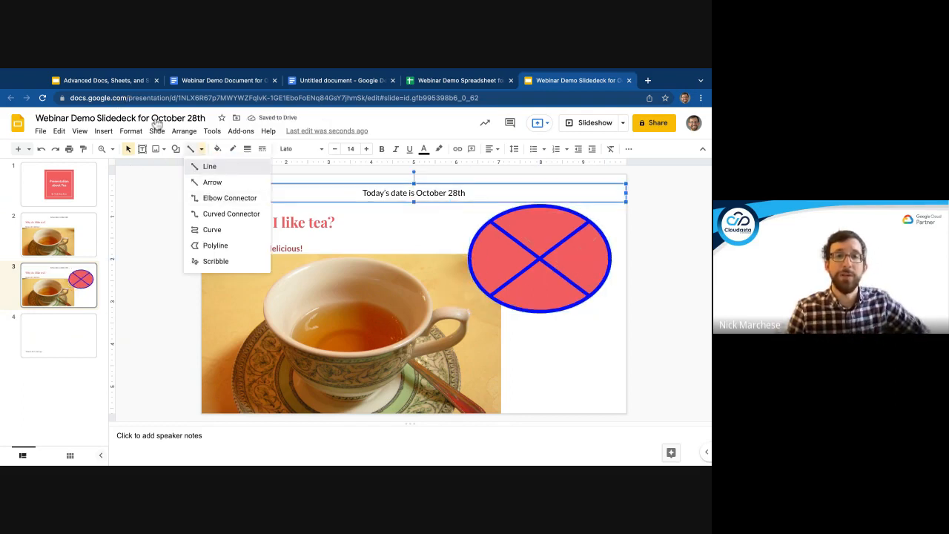
click(212, 182)
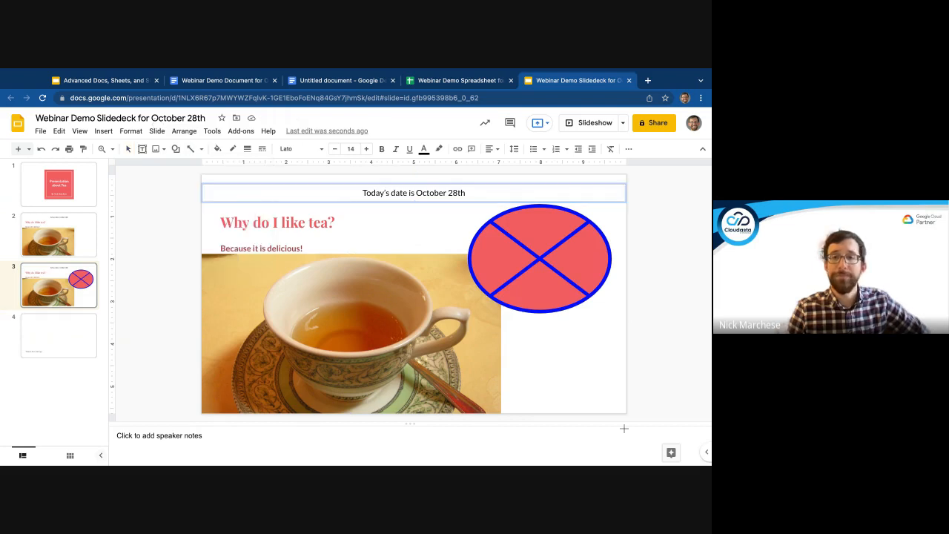